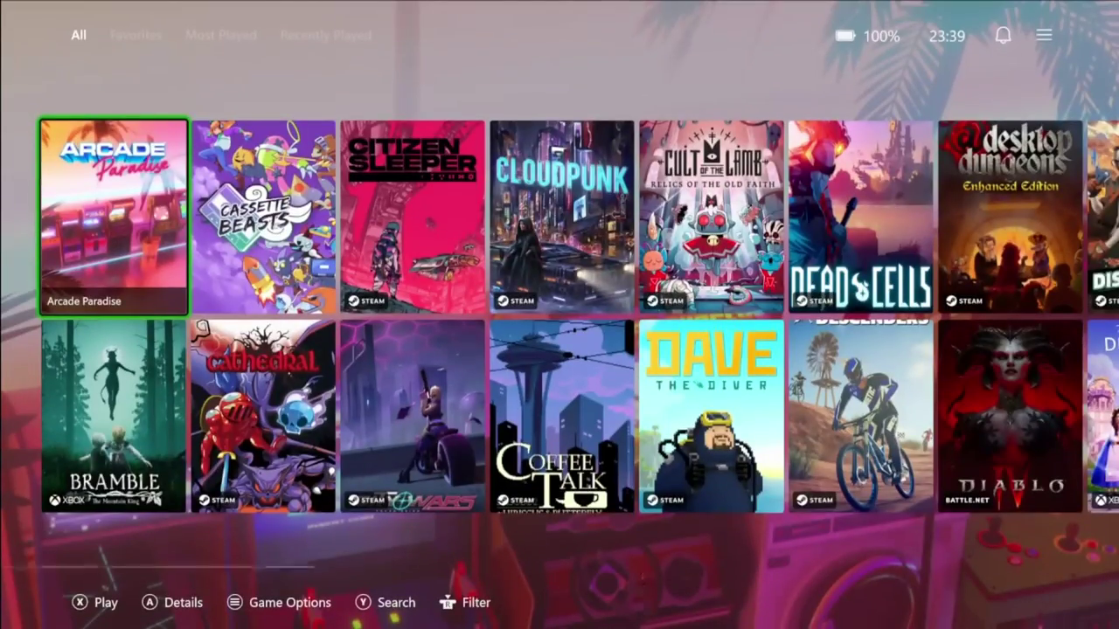
Browse forward and back through the game covers of the All list in the fullscreen library
key(Right)
key(Right)
key(Right)
key(Right)
key(Right)
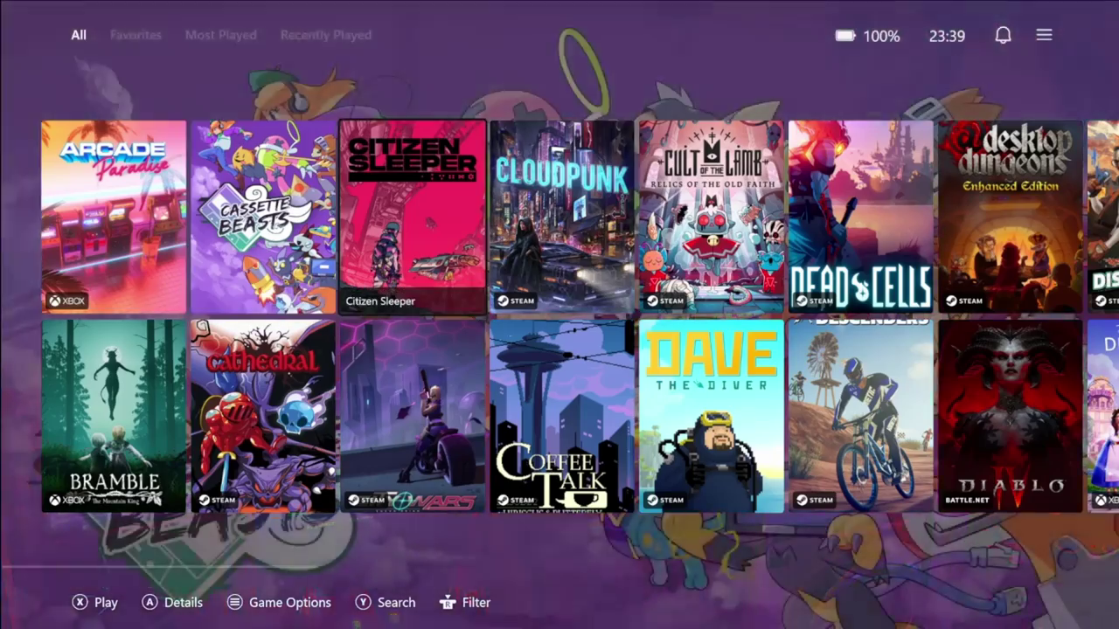
key(Right)
key(Right)
key(Right)
key(Right)
key(Right)
key(Right)
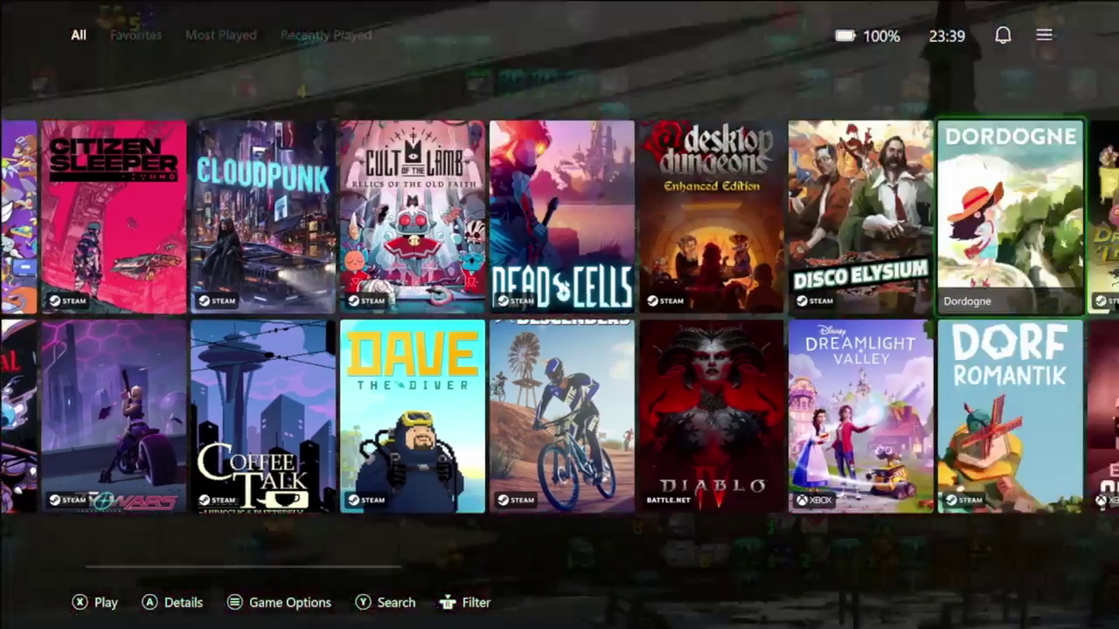
key(Left)
key(Left)
key(Left)
key(Left)
key(Left)
key(Left)
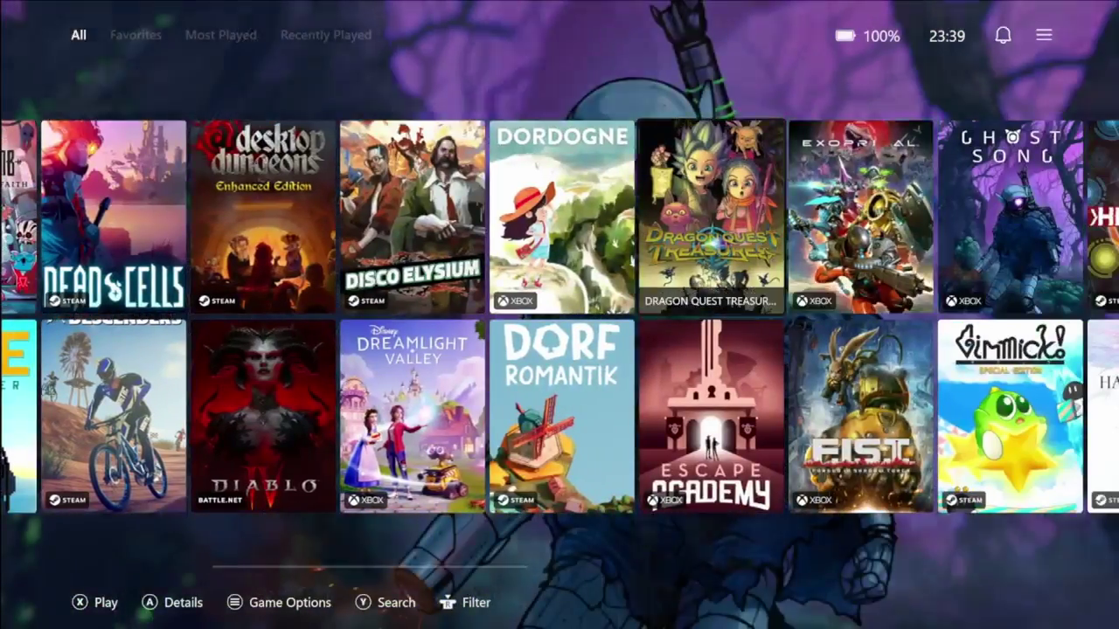
key(Left)
key(Left)
key(Left)
key(Left)
key(Left)
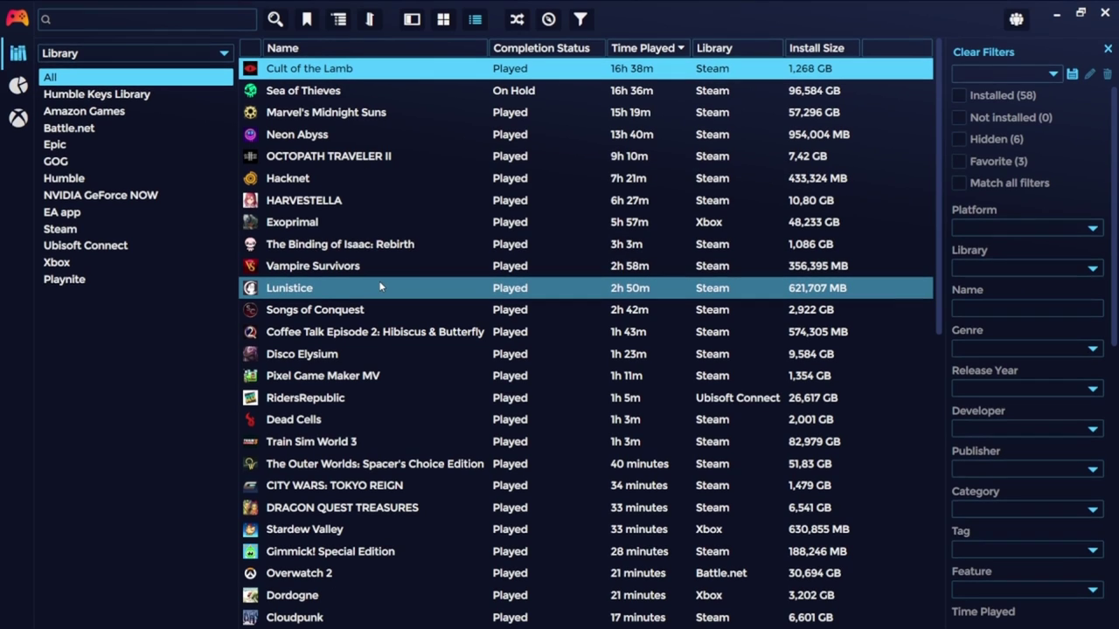
Open the library statistics and review the overview, completion status and top play time
key(Down)
key(ctrl+f)
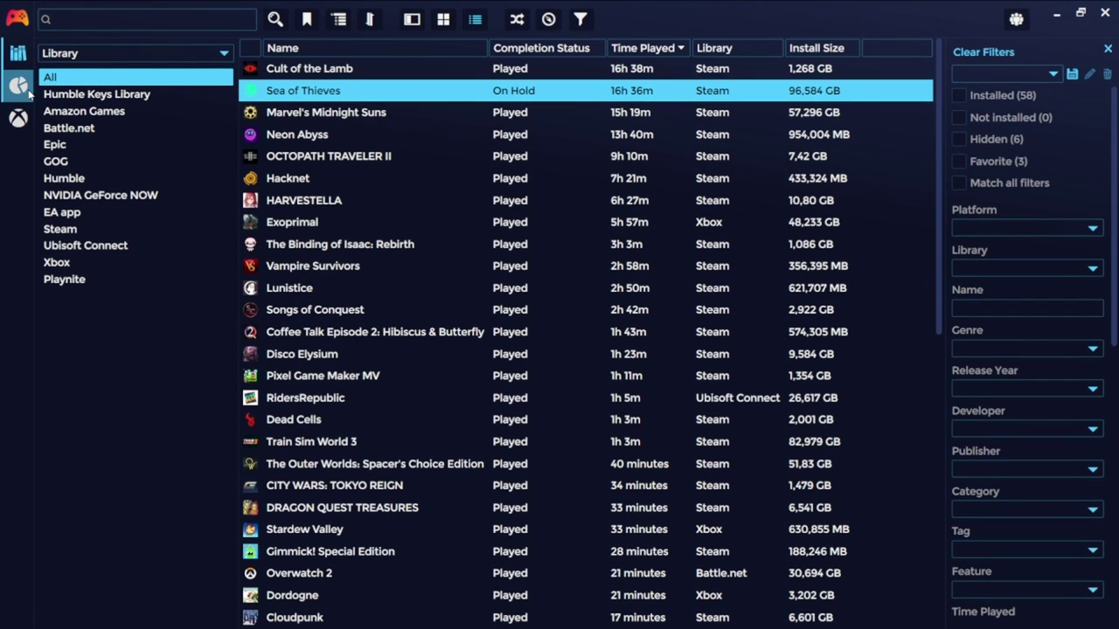
click(19, 86)
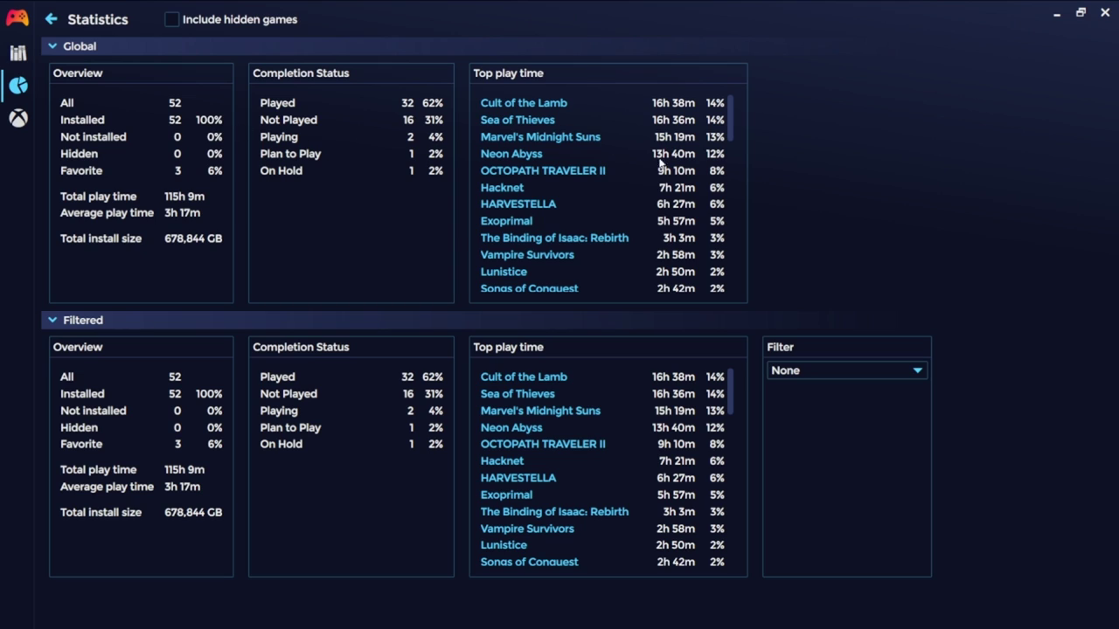
drag(730, 124, 669, 98)
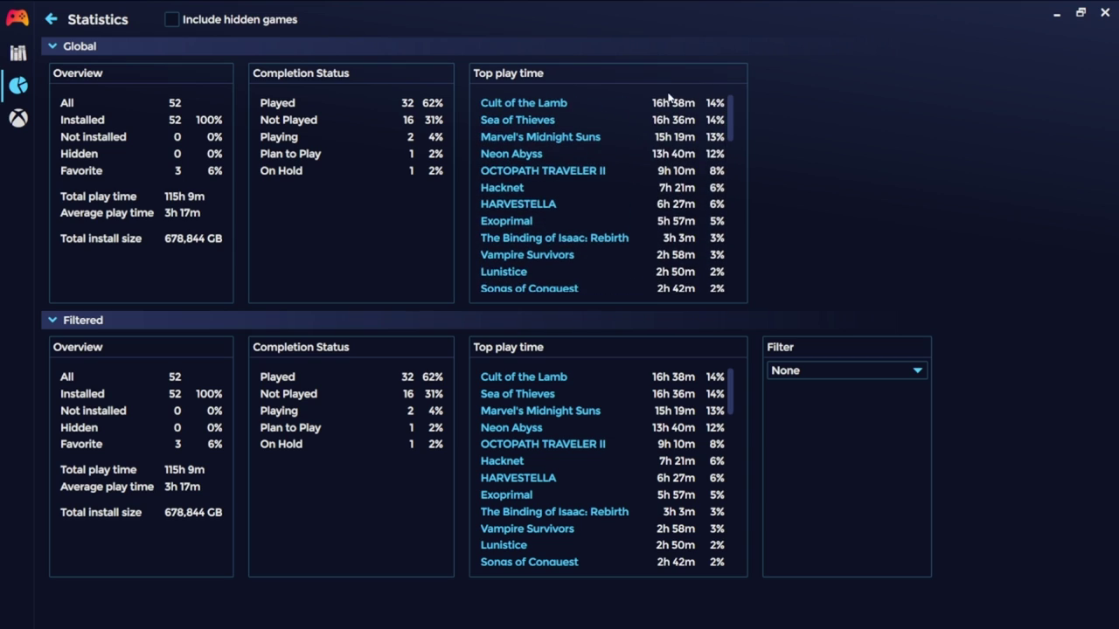
Open the Xbox game catalogue and browse down through its alphabetical covers
click(11, 122)
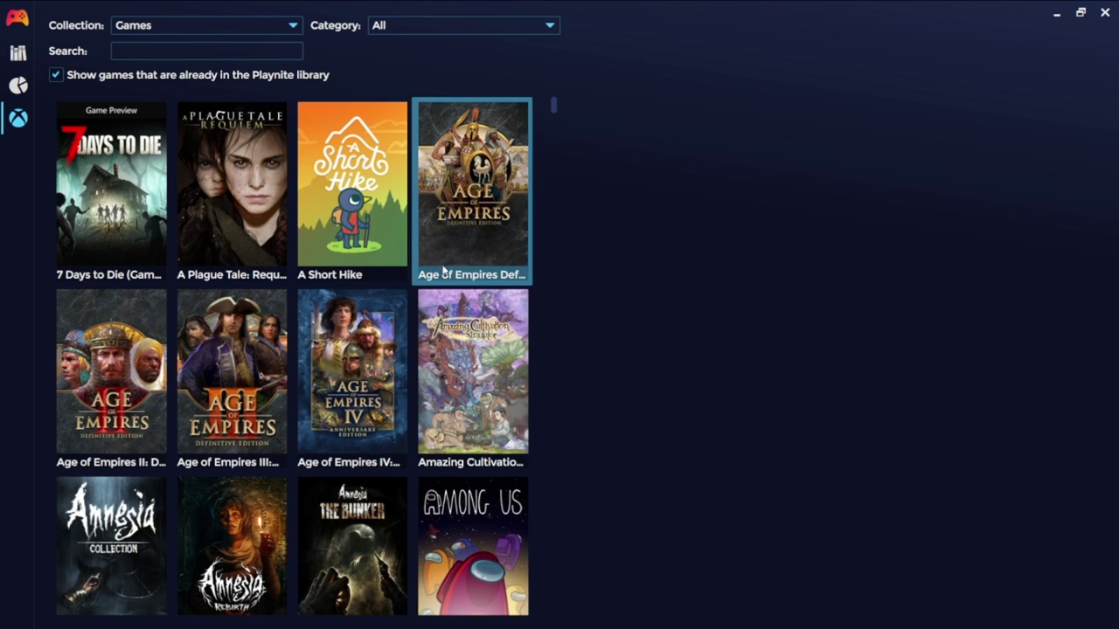
scroll(428, 328, down, 2)
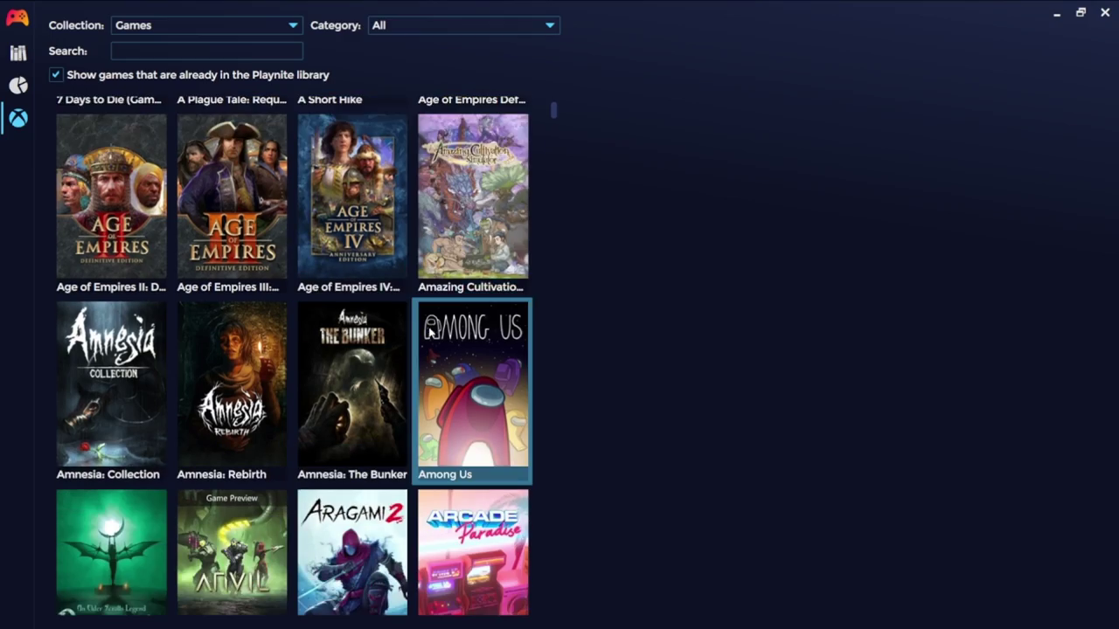
scroll(428, 331, down, 7)
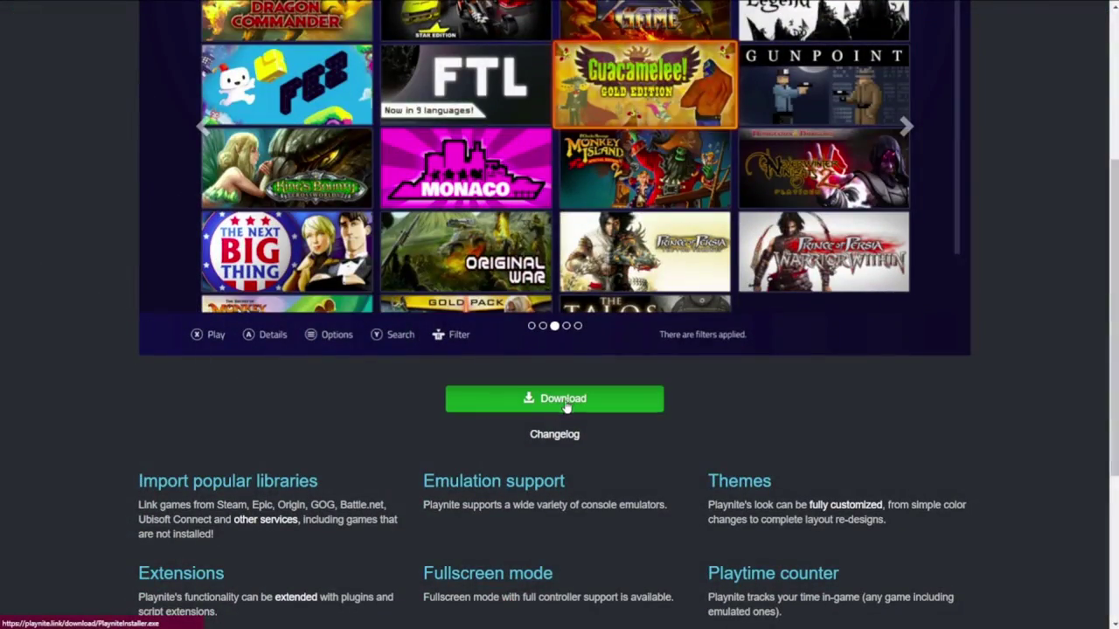
Download PlayniteInstaller.exe from the Playnite website, run it and expand the installation options
click(563, 407)
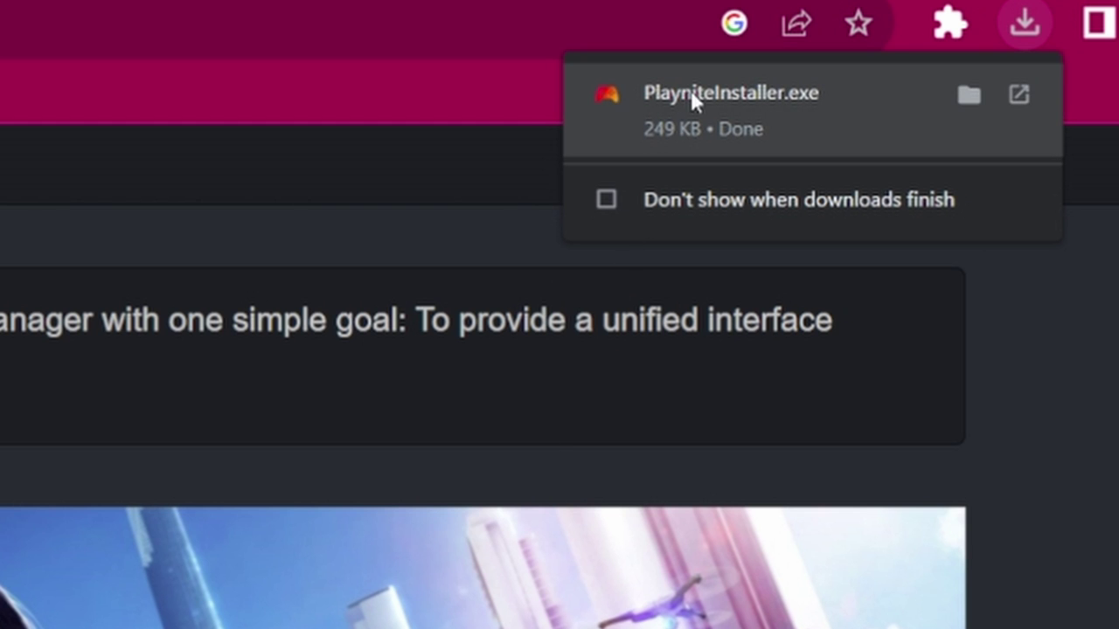
click(687, 95)
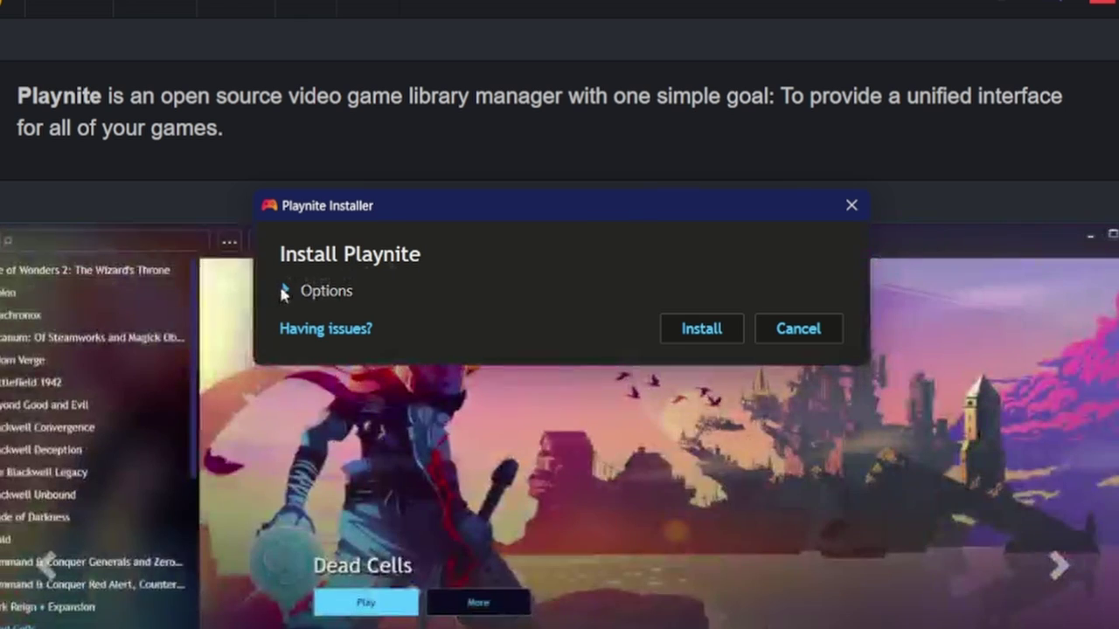
click(285, 290)
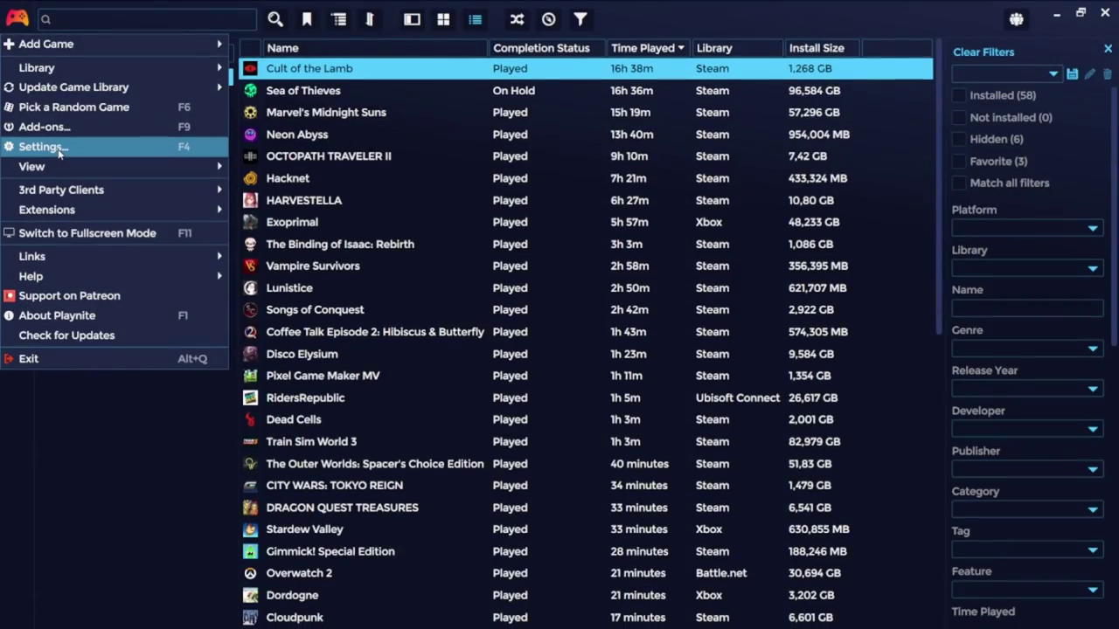
Review the General and Performance settings and close the settings without saving
click(43, 147)
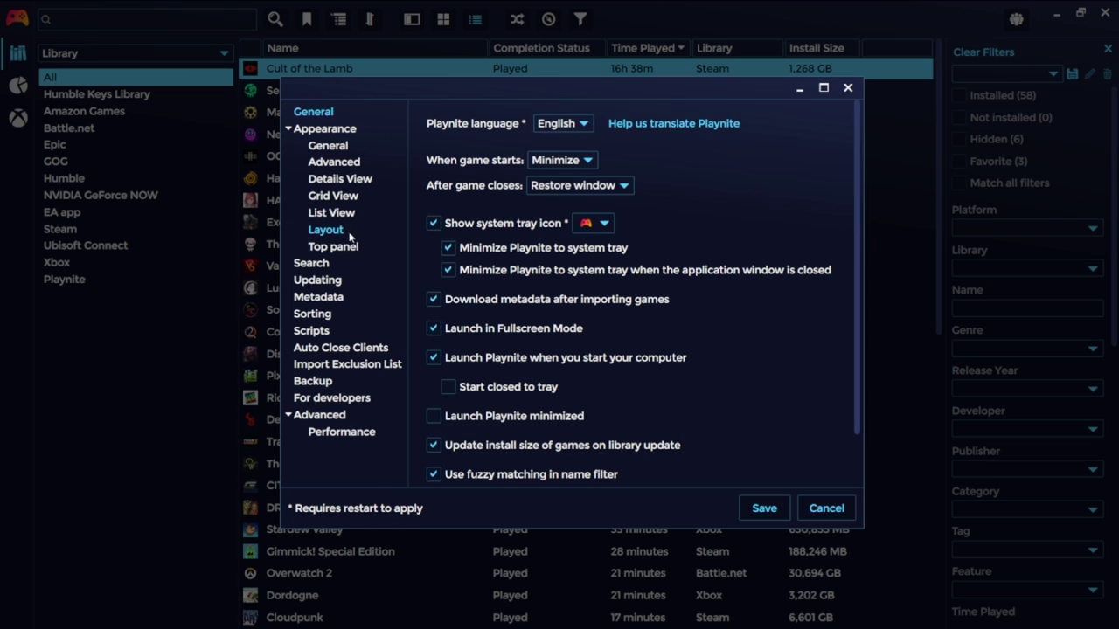
click(337, 433)
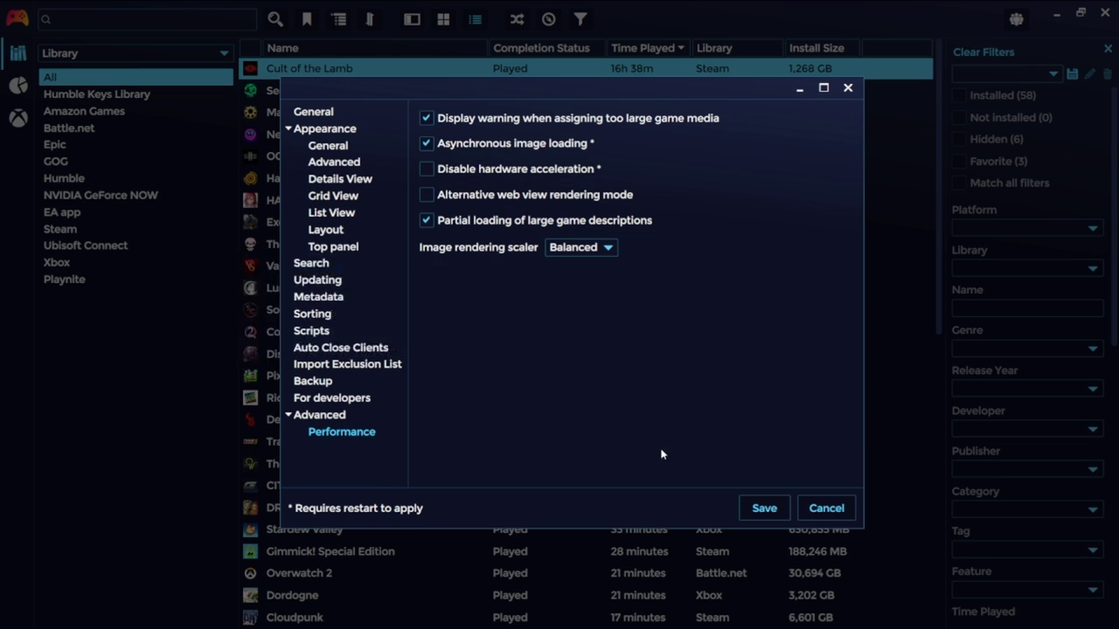
click(837, 519)
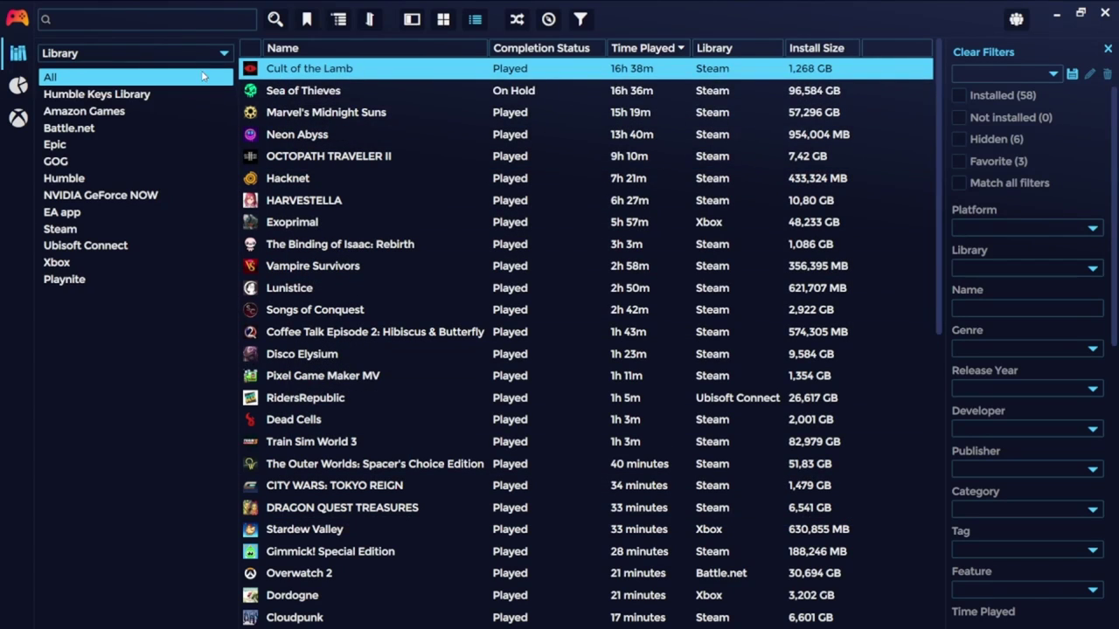
Sort the game list by name and close the filter panel
click(455, 49)
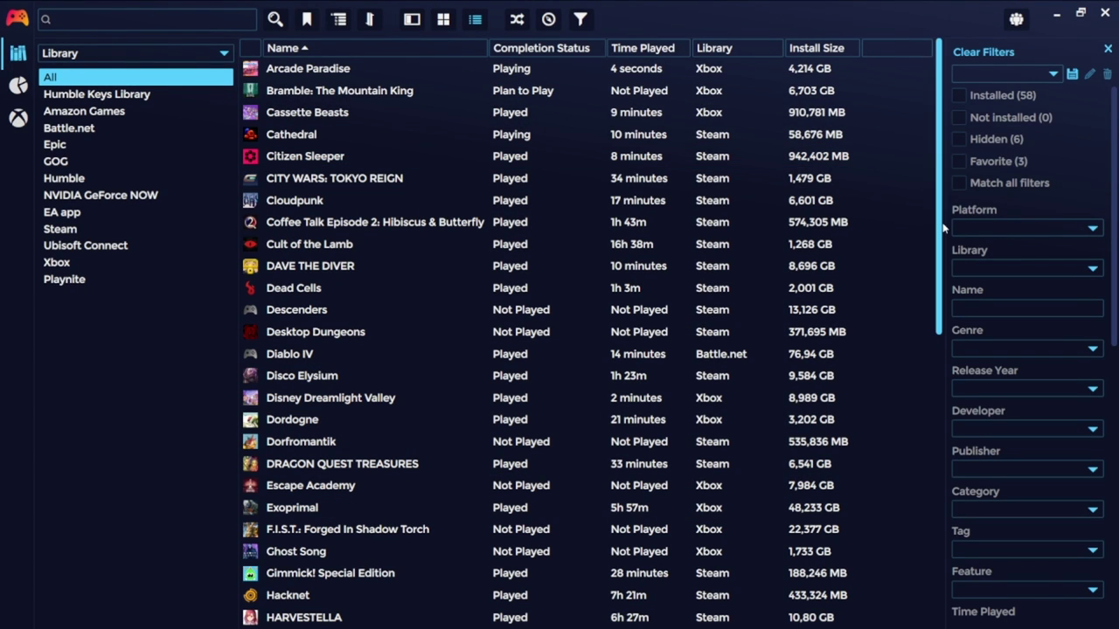
click(1108, 50)
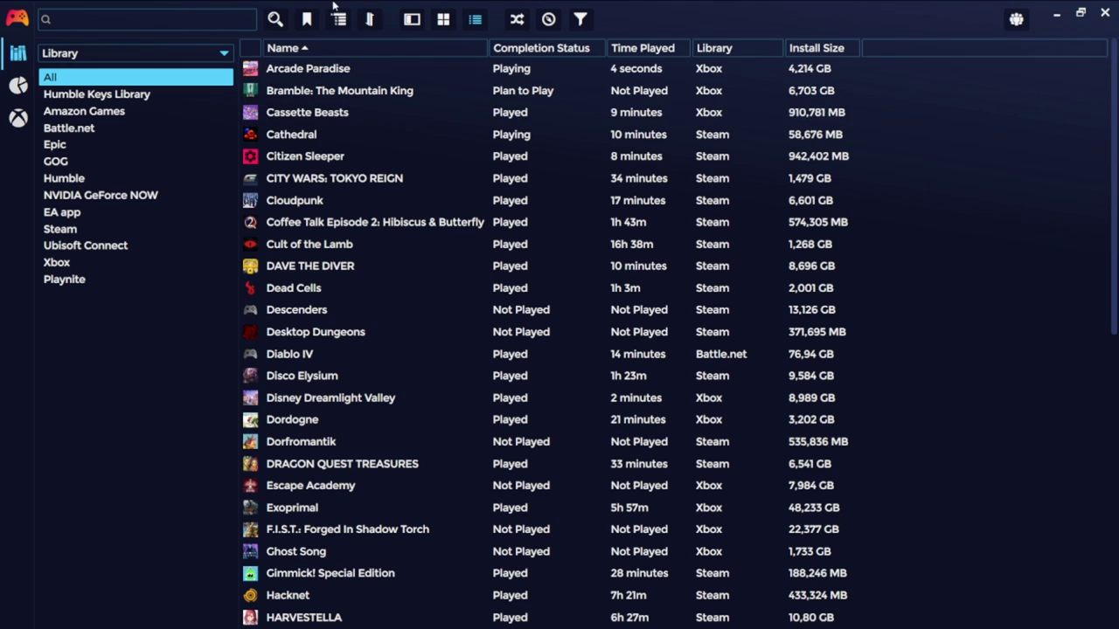
Filter the library to Steam games and display them as a cover grid
click(64, 231)
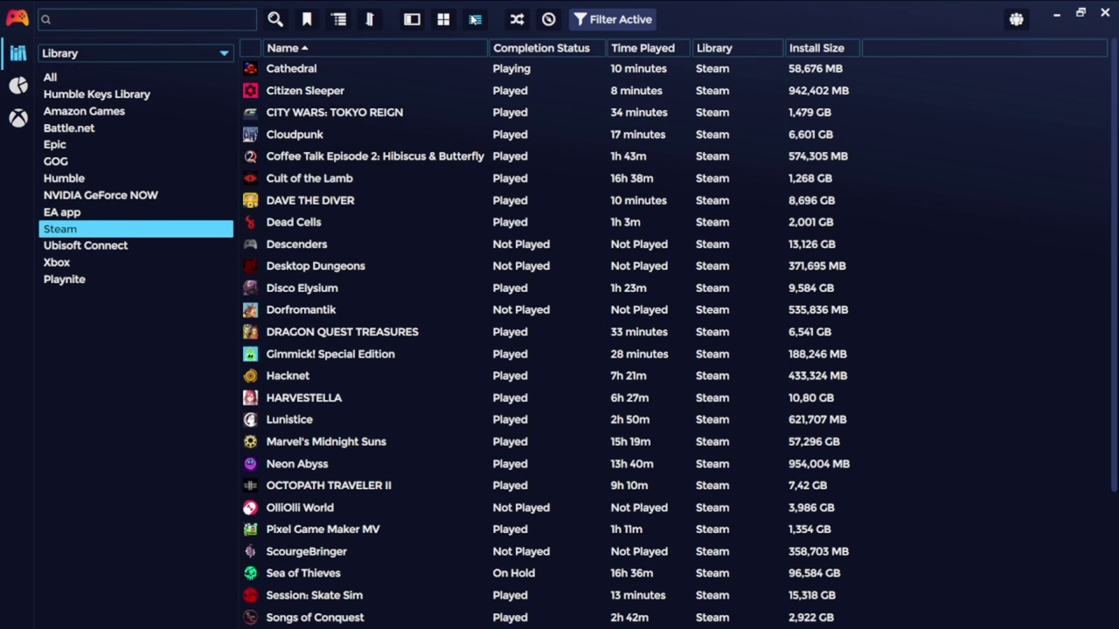
click(443, 19)
scroll(546, 183, down, 6)
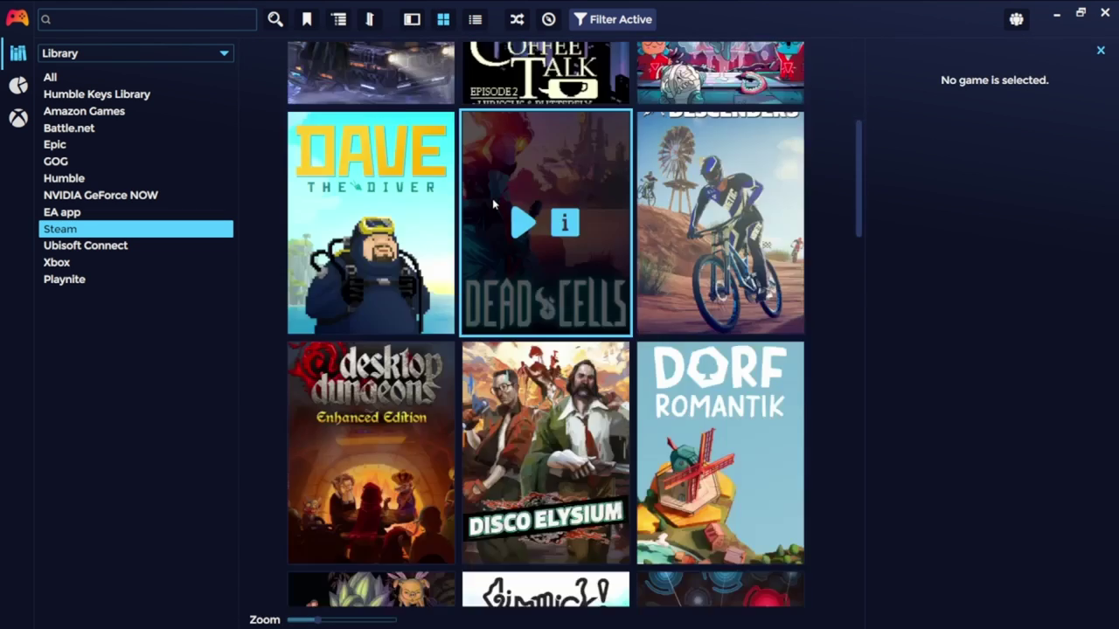
Select Dorfromantik in the grid and read through its details, tags and links
click(739, 190)
scroll(998, 267, down, 4)
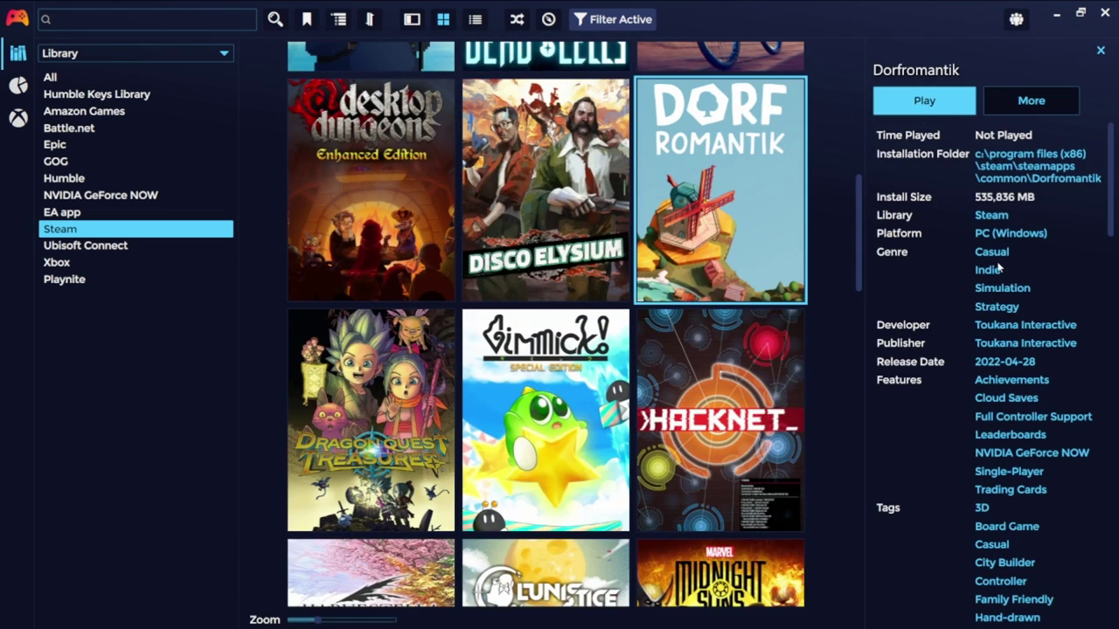
scroll(998, 267, down, 3)
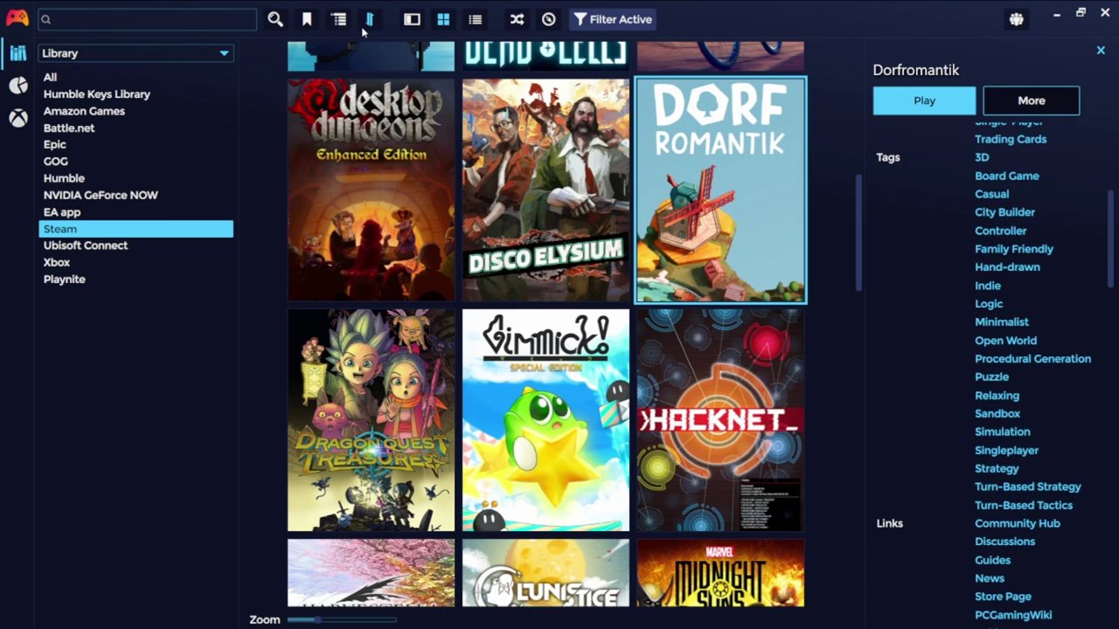
Look through the available grouping options and filter presets for the library
click(340, 19)
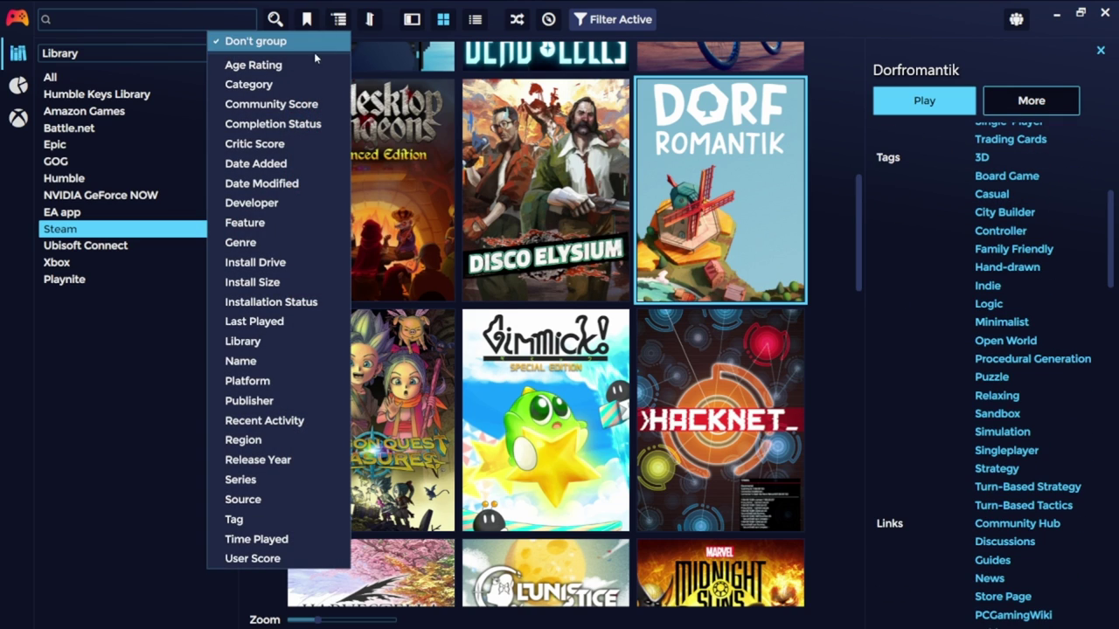
click(305, 66)
click(307, 19)
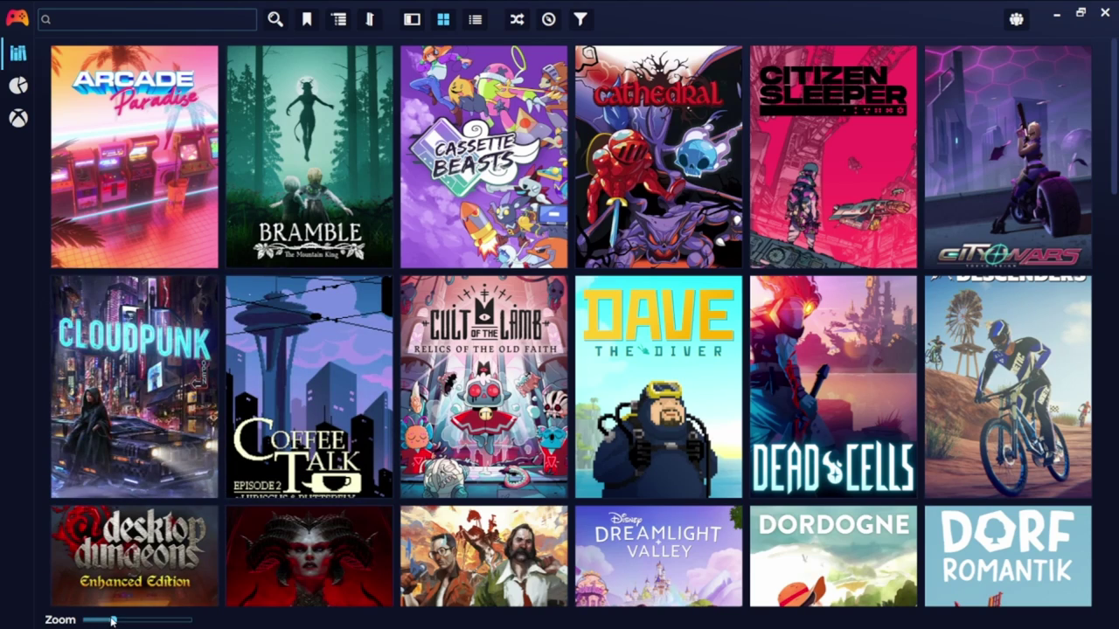
Enlarge the game covers in the grid and apply the Favorites filter preset
mouse_move(129, 622)
mouse_down()
mouse_move(183, 622)
mouse_move(124, 622)
mouse_up()
click(307, 19)
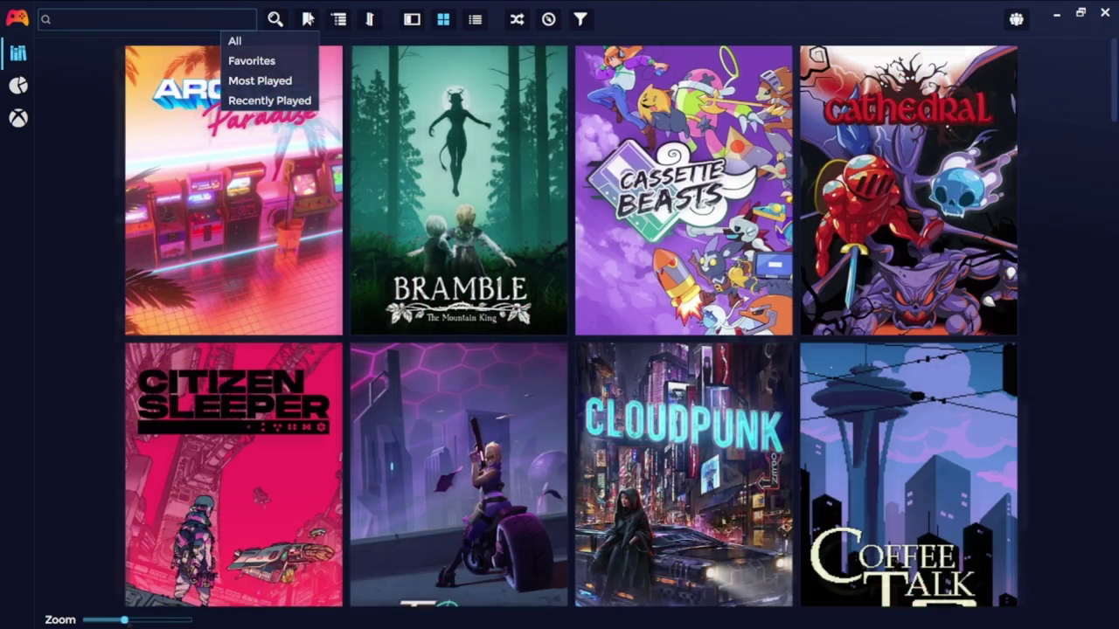
click(284, 66)
Apply the Most Played filter preset and switch to the Recently Played preset
click(306, 19)
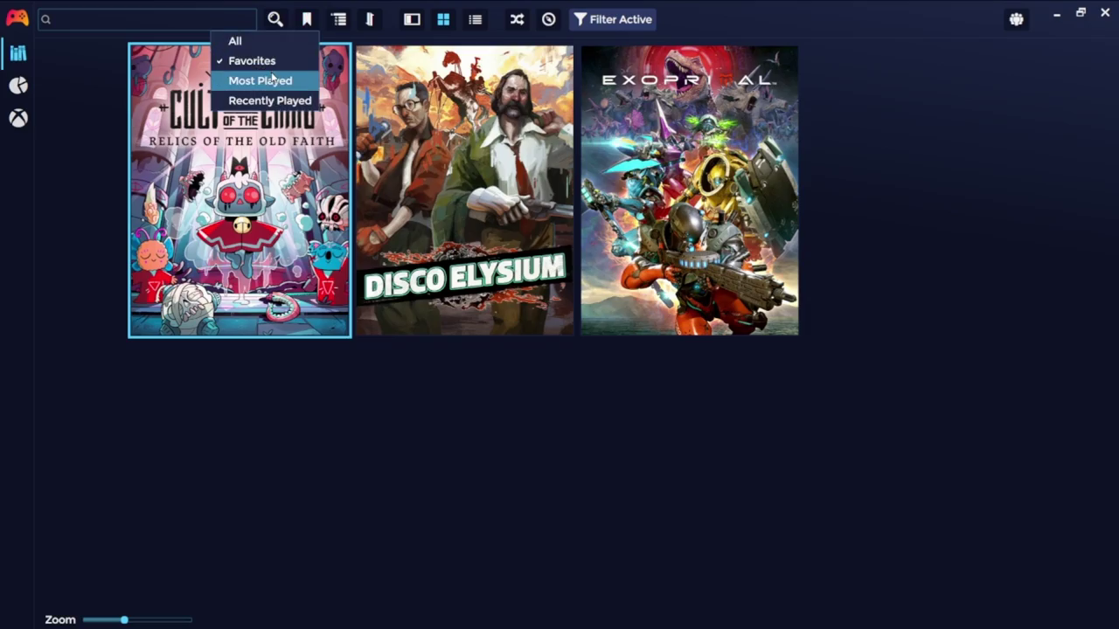
click(286, 40)
click(307, 19)
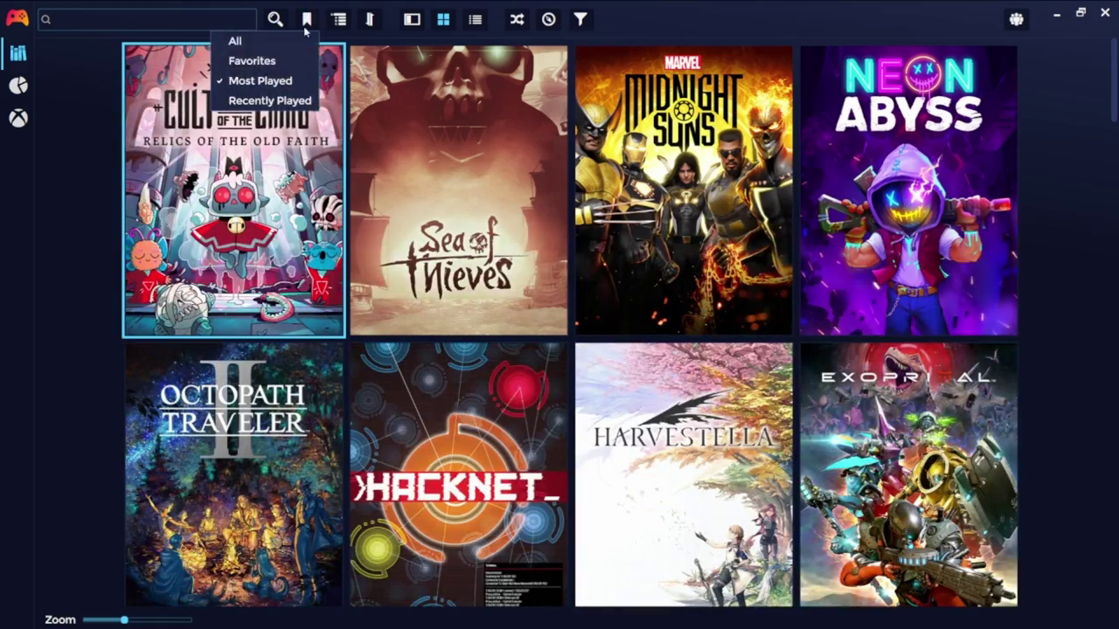
click(294, 98)
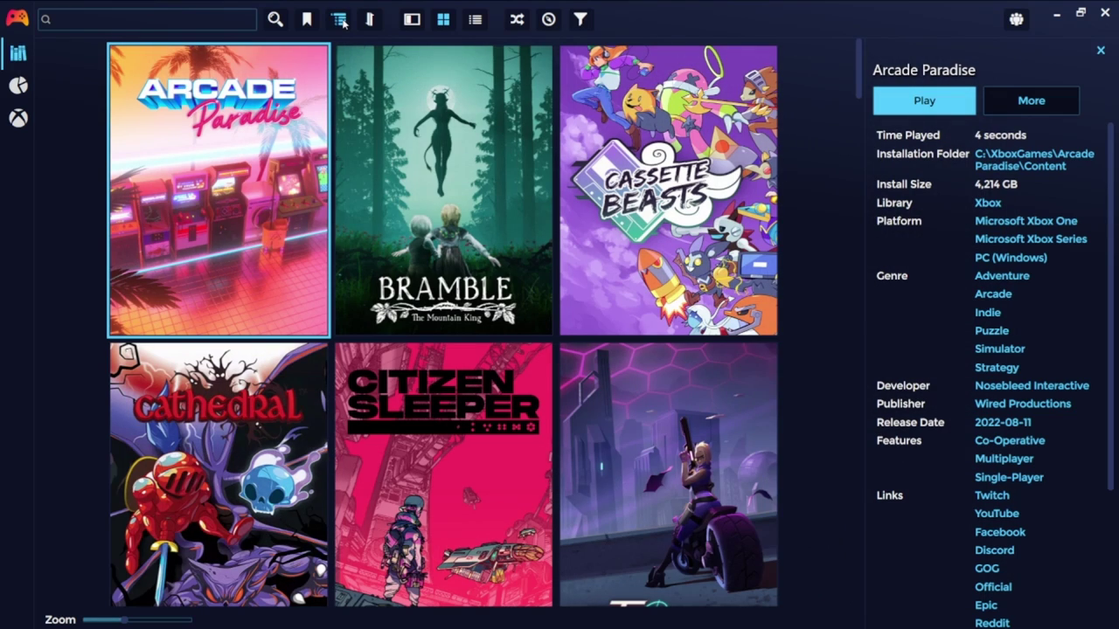
Group the games by Category and change the grouping to Community Score
click(341, 21)
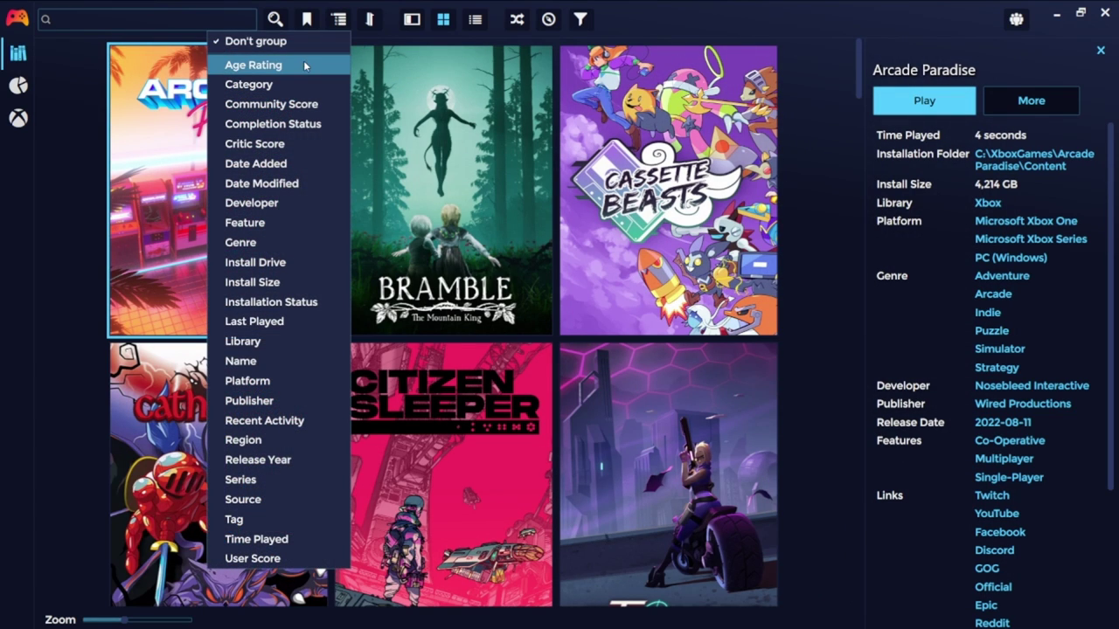
click(303, 63)
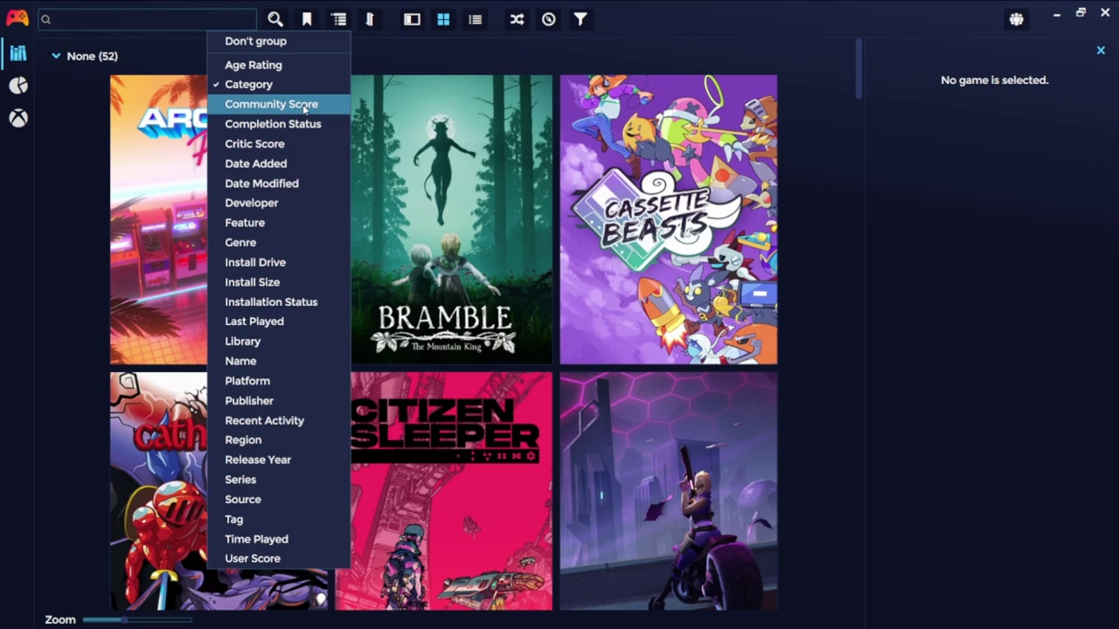
click(262, 105)
Collapse the community score groups one after another, from None and 9x down past 6x
click(56, 57)
click(55, 86)
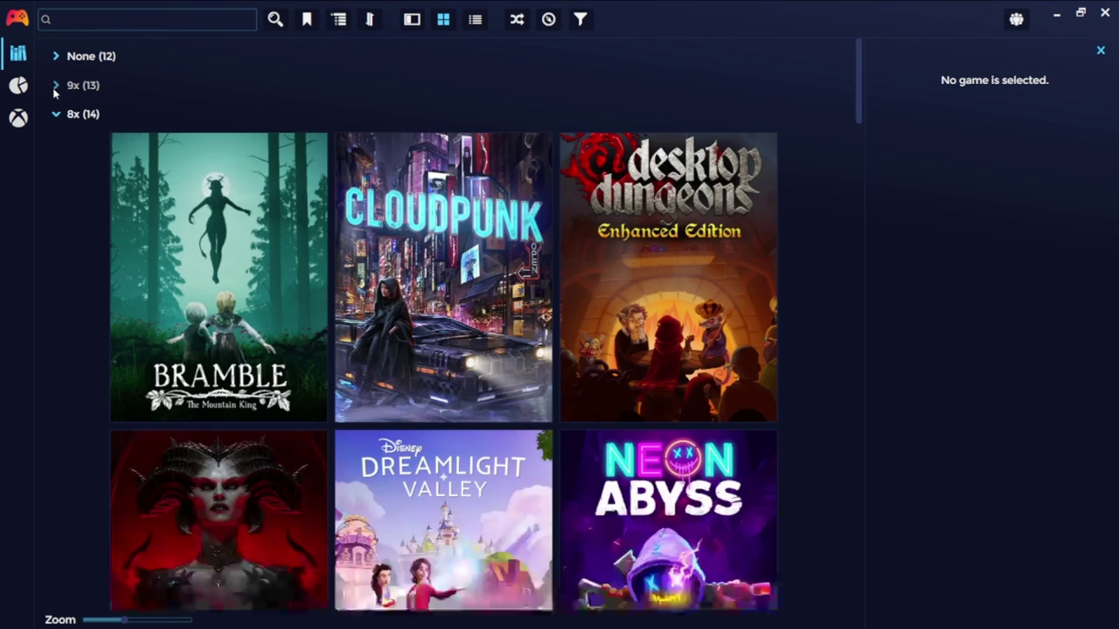
click(55, 114)
click(55, 144)
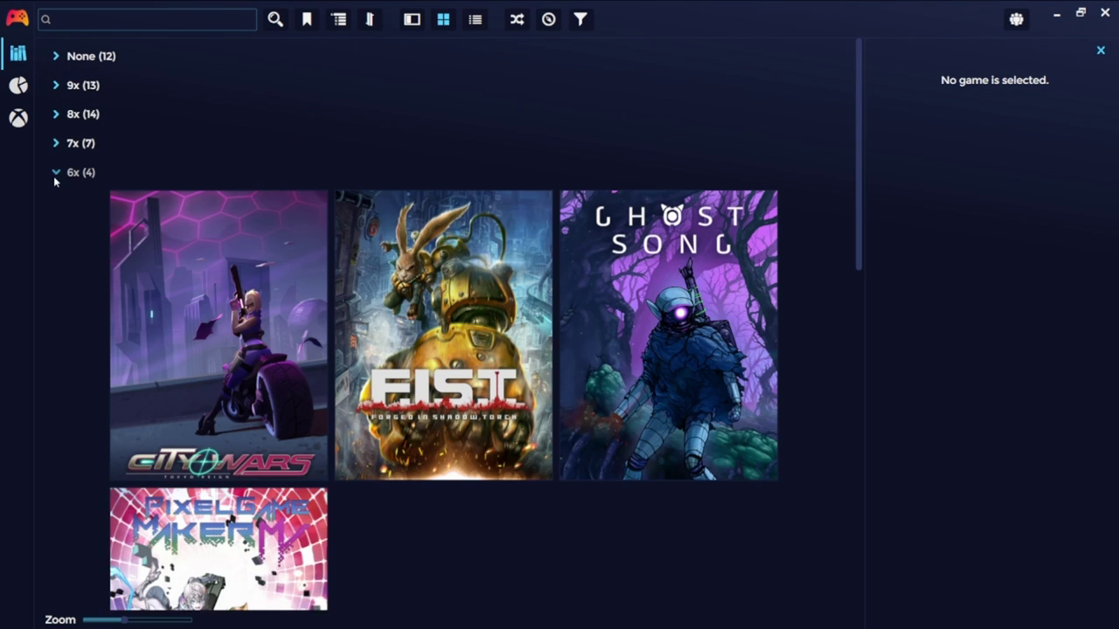
click(55, 173)
click(56, 201)
click(55, 232)
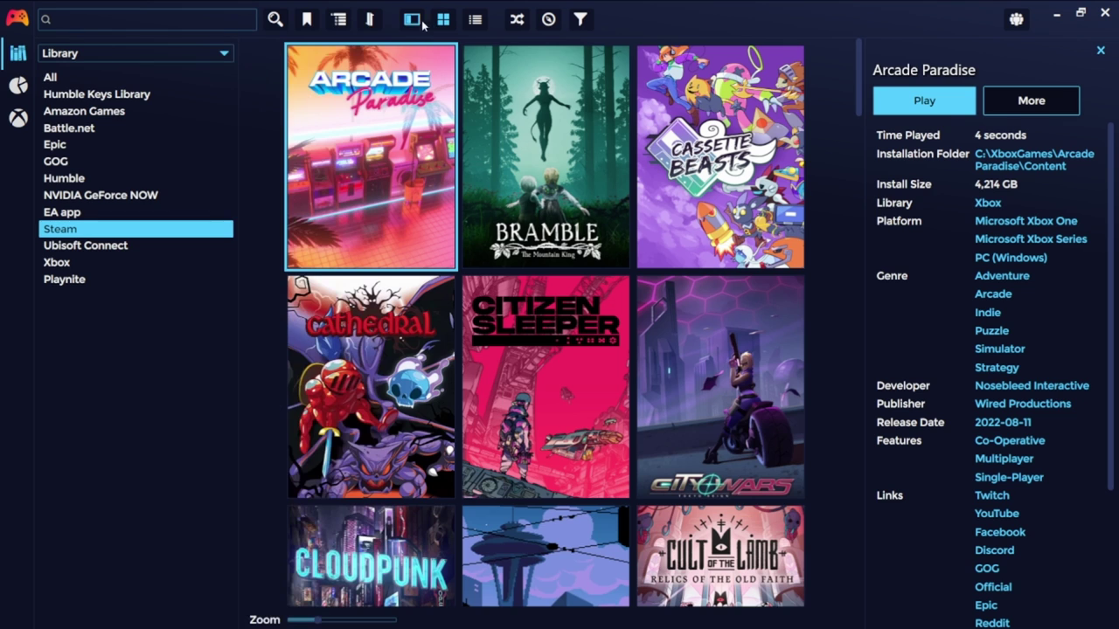
Show the library in the details view and switch back to the grid view
click(412, 19)
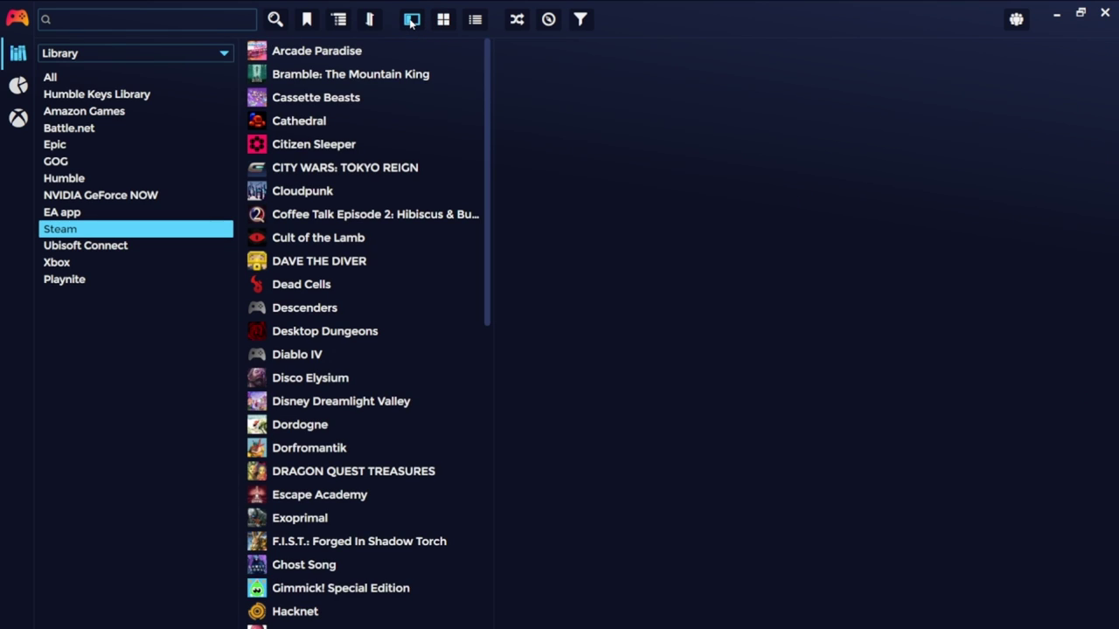
click(445, 19)
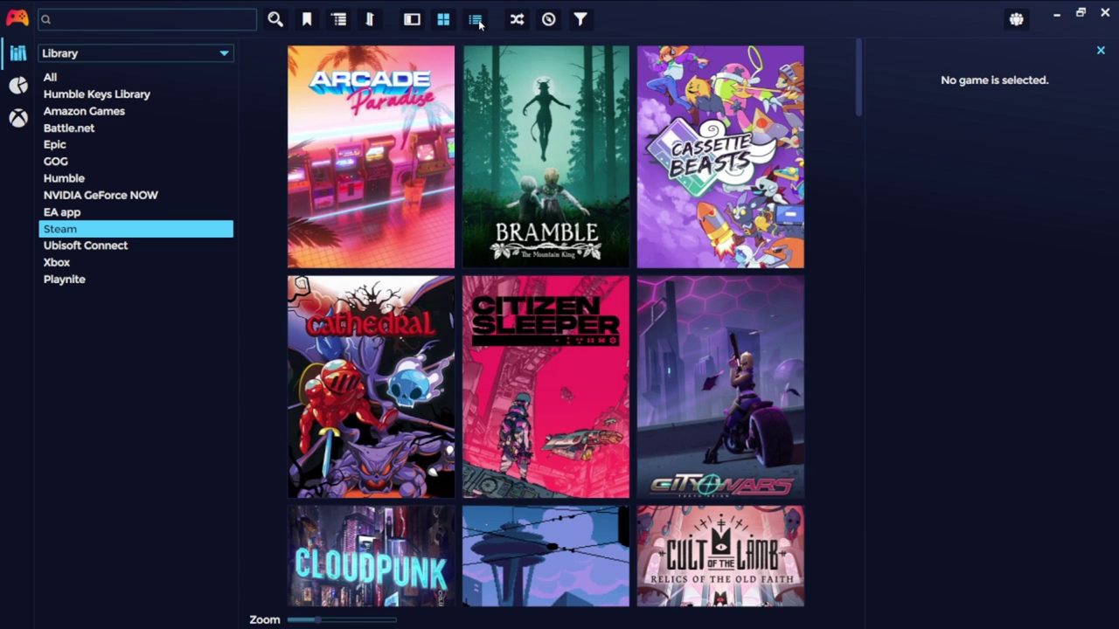
Show the library as a list without the explorer panel and switch back to the grid view
click(476, 19)
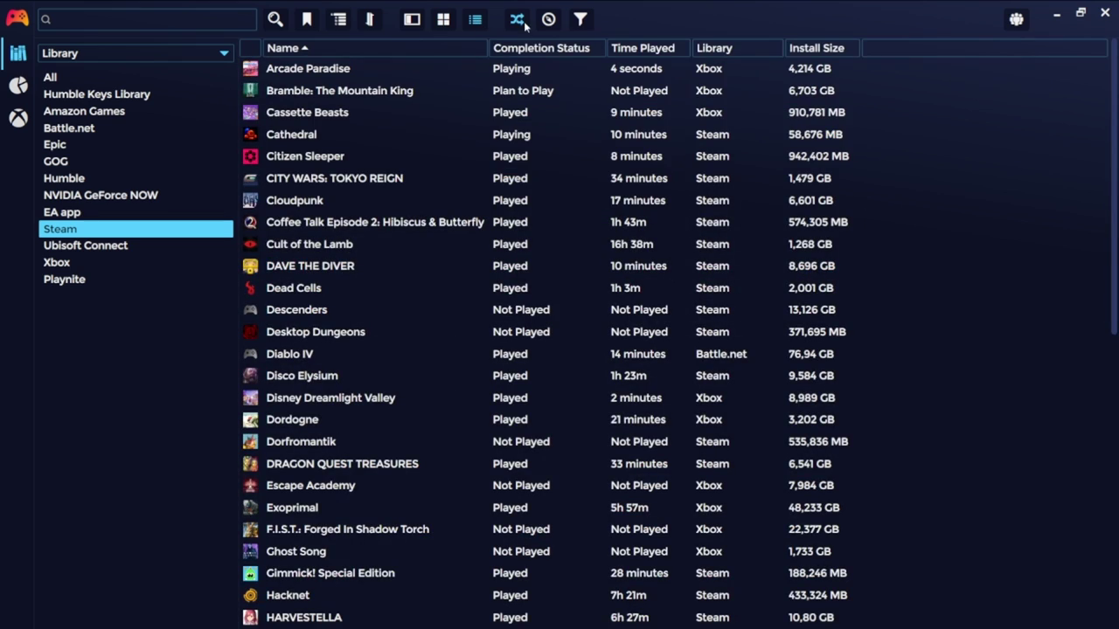
click(548, 19)
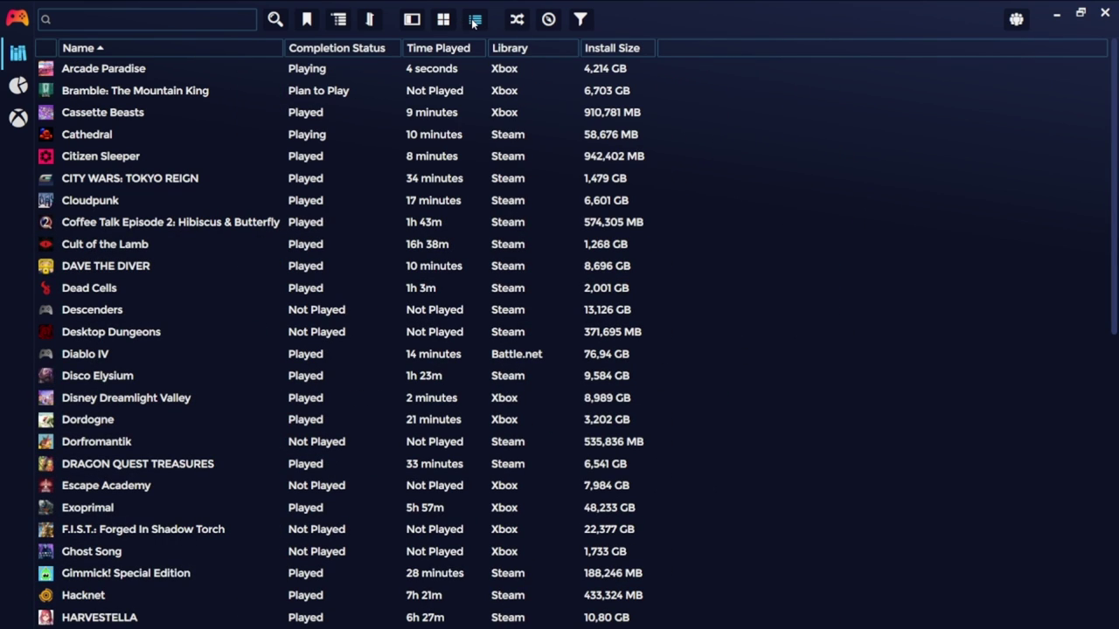
click(445, 19)
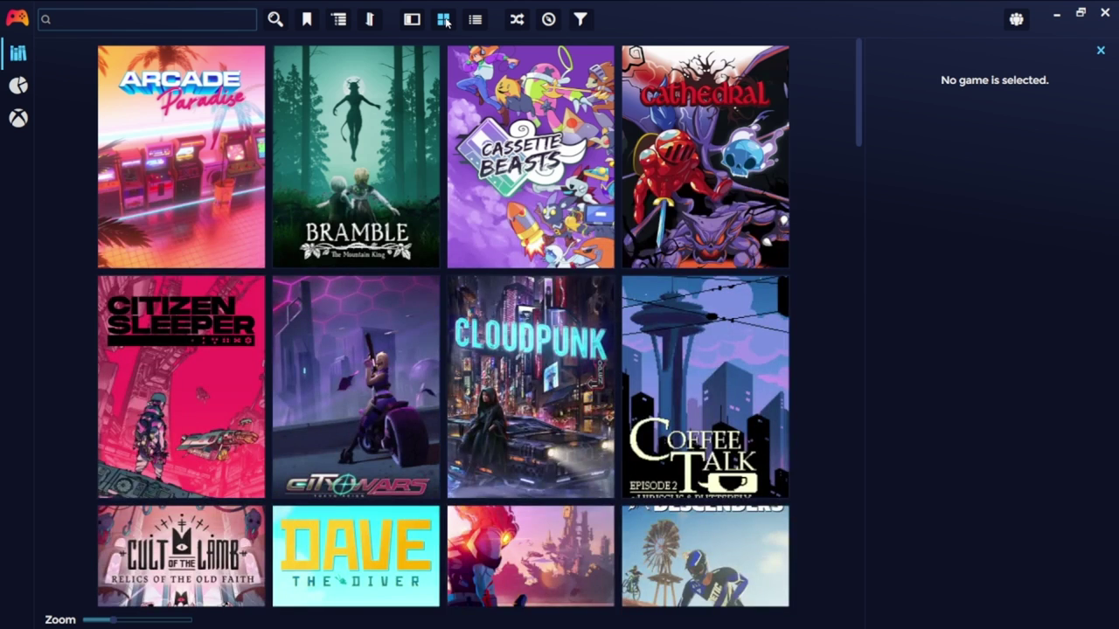
scroll(524, 175, down, 5)
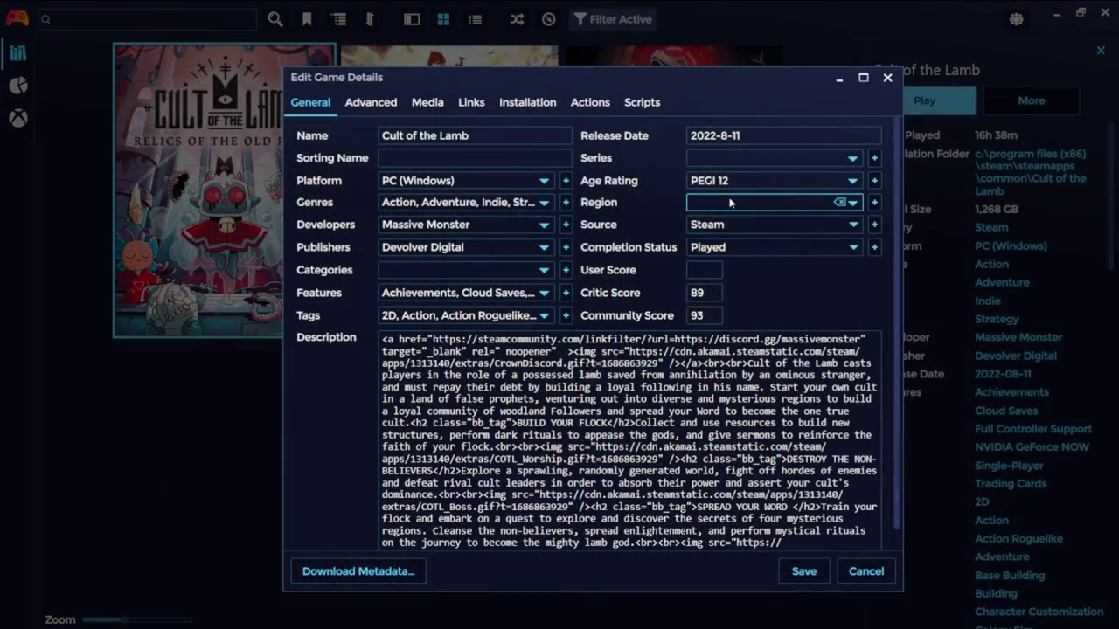
Set the region of Cult of the Lamb to Europe in its game details
click(730, 203)
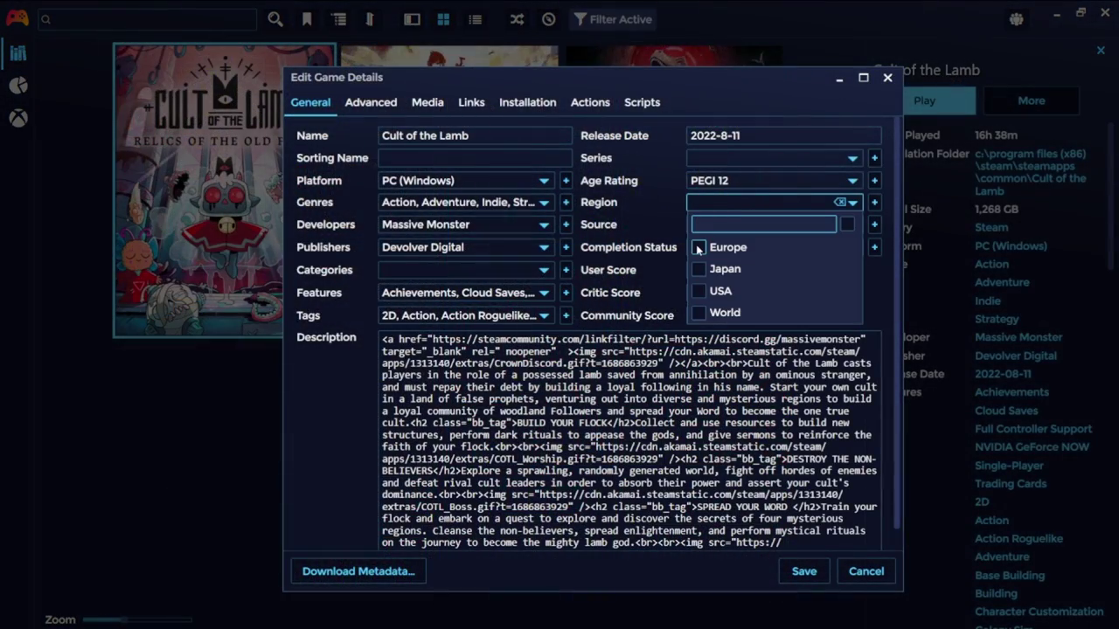
click(699, 248)
click(657, 236)
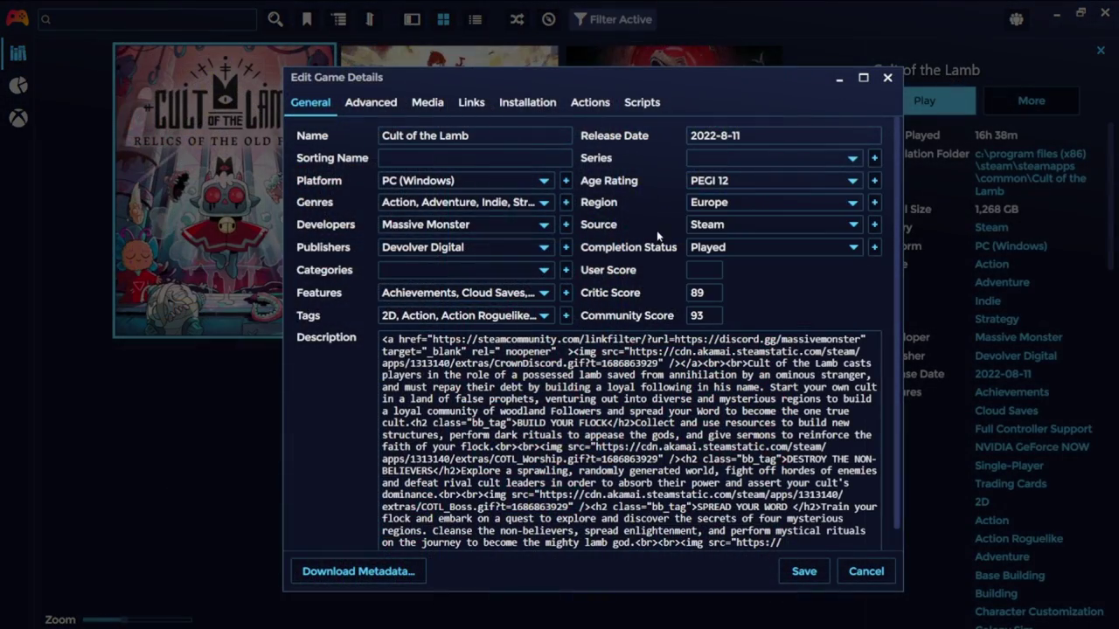
Set the completion status of Cult of the Lamb to Playing and its user score to 85
click(734, 248)
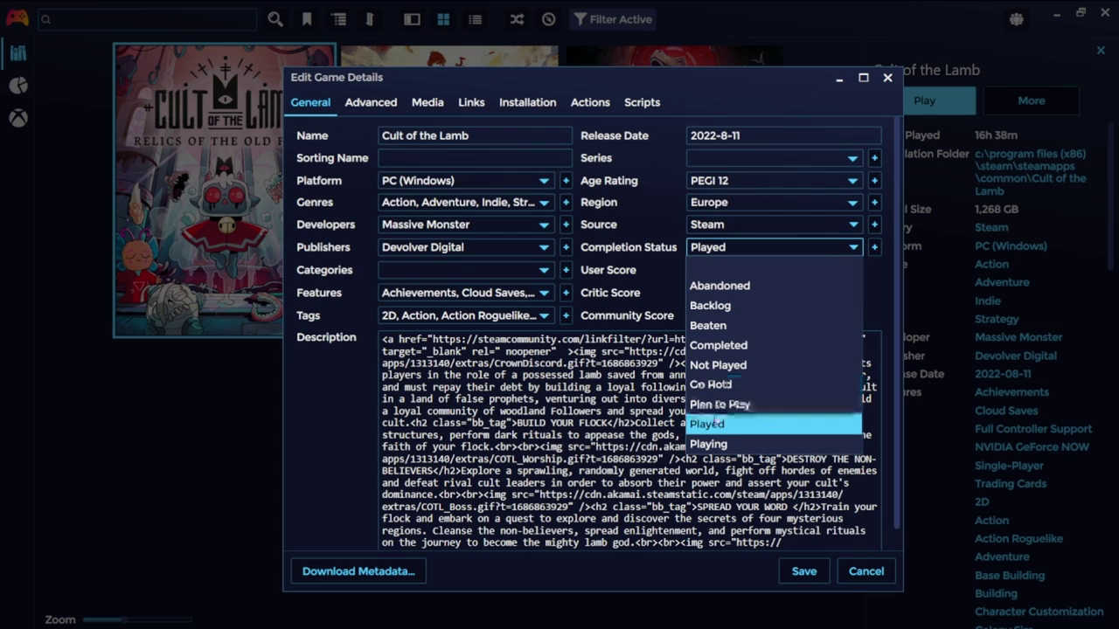
click(715, 444)
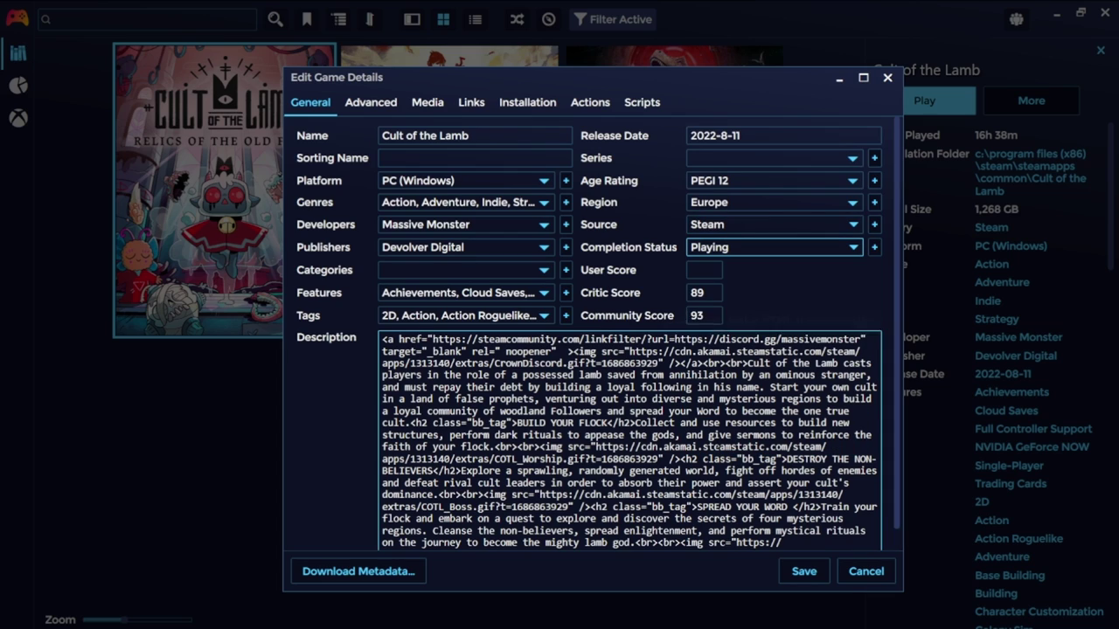
click(700, 269)
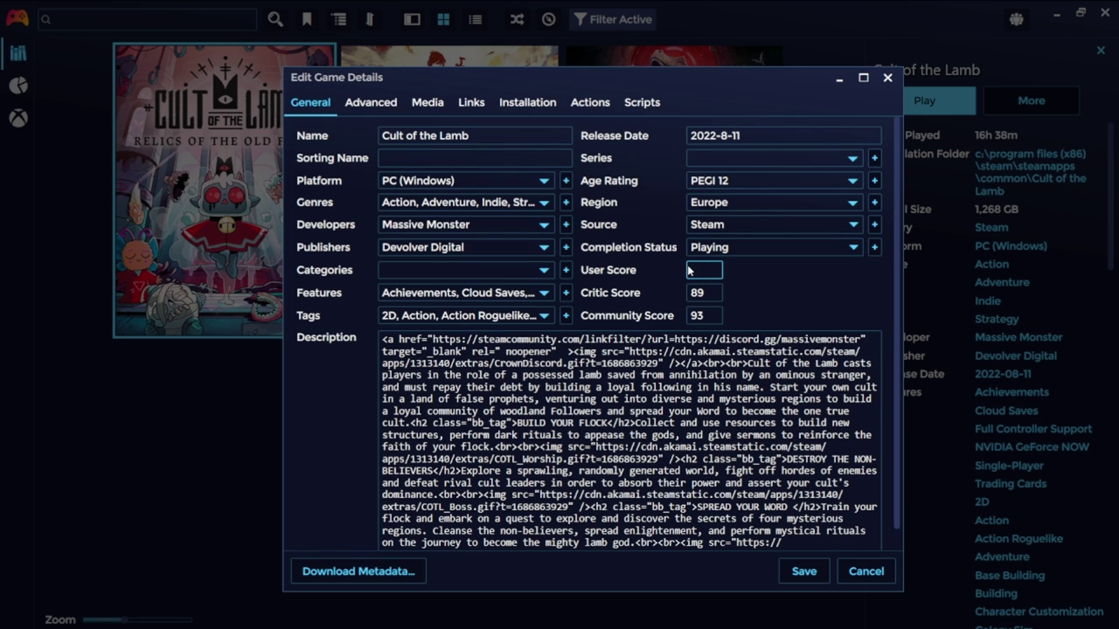
text(85)
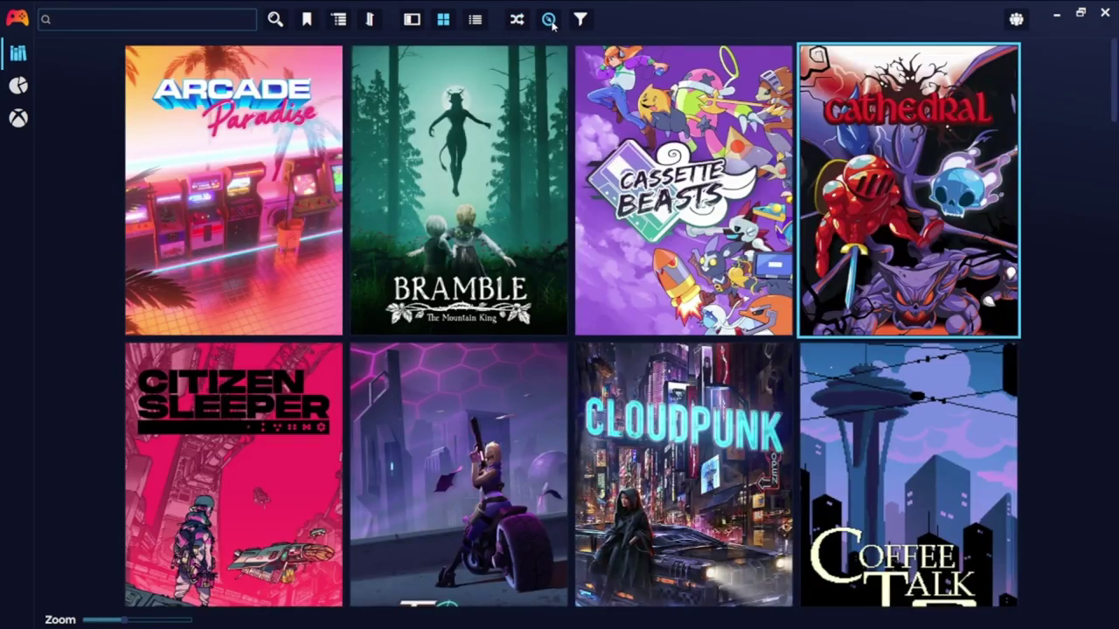
Show the explorer panel and filter the games by library, trying Humble Keys Library, Amazon Games and Ubisoft Connect before settling on Steam
click(550, 20)
click(67, 94)
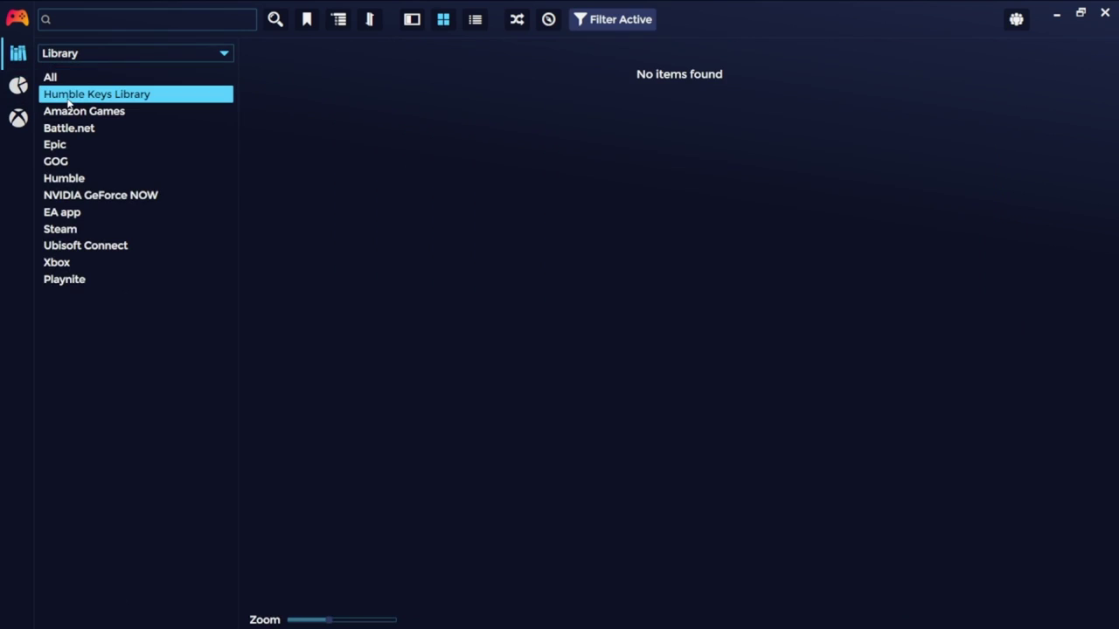
click(70, 111)
click(54, 229)
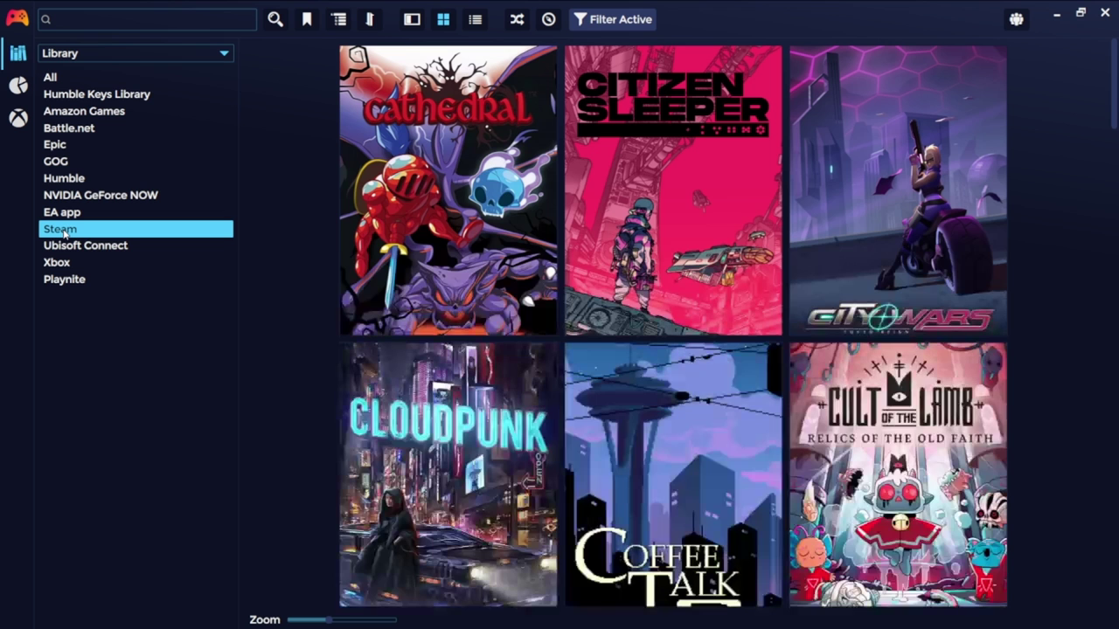
click(74, 248)
click(68, 229)
click(1015, 19)
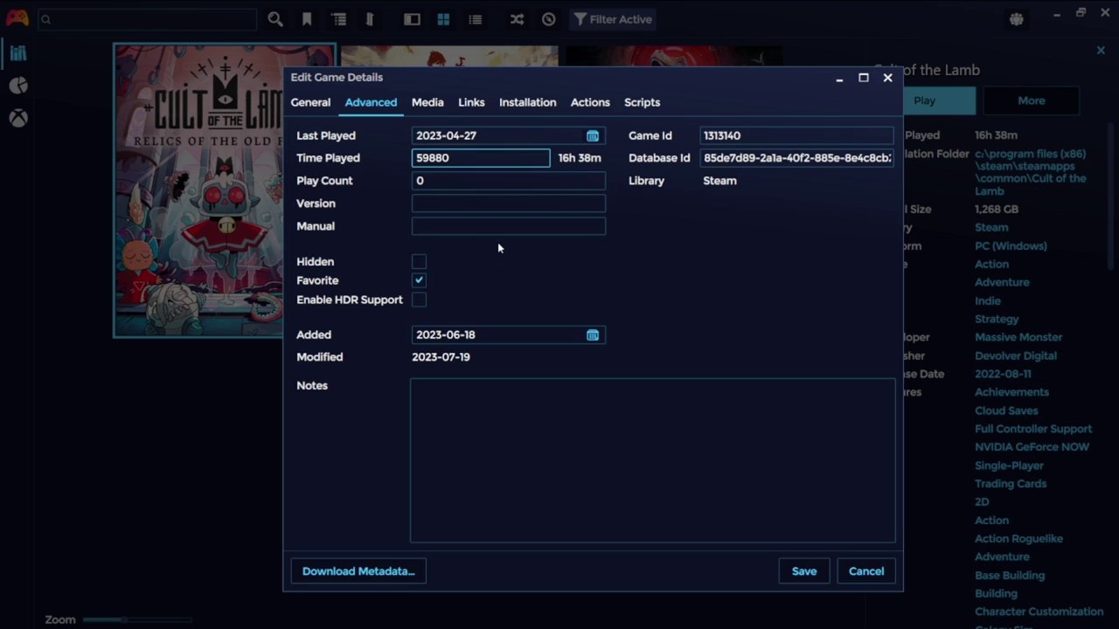
Try changing the Time Played value in the advanced details of Cult of the Lamb, entering 1000
key(BackSpace)
text(7)
key(BackSpace)
text(1000)
Examine the media, links, installation, actions and scripts details of Cult of the Lamb and close the editor
click(433, 104)
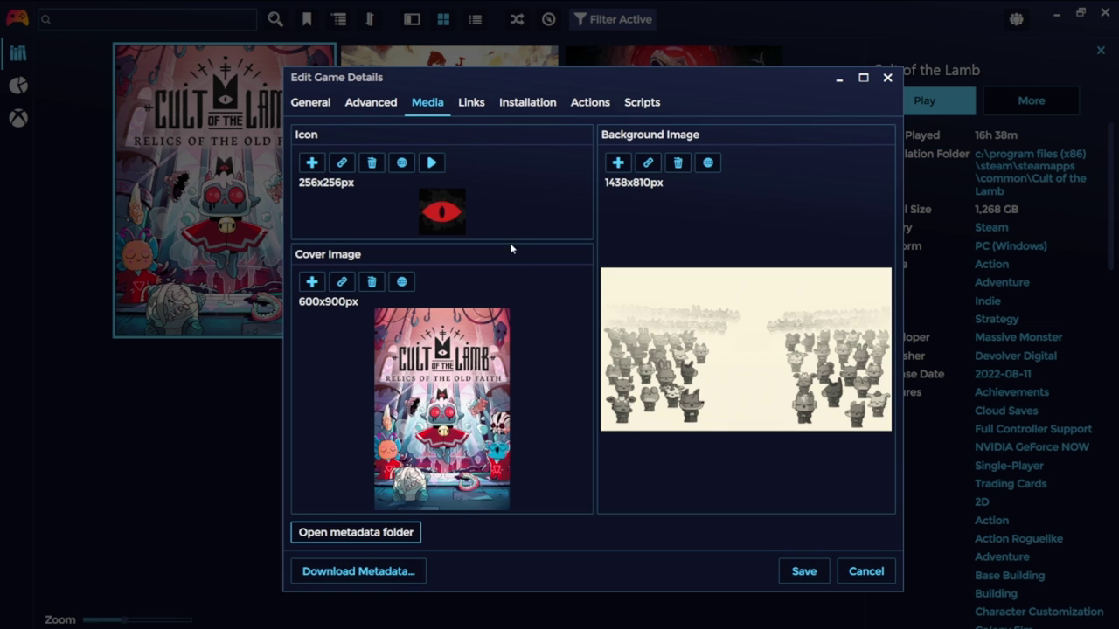
click(472, 103)
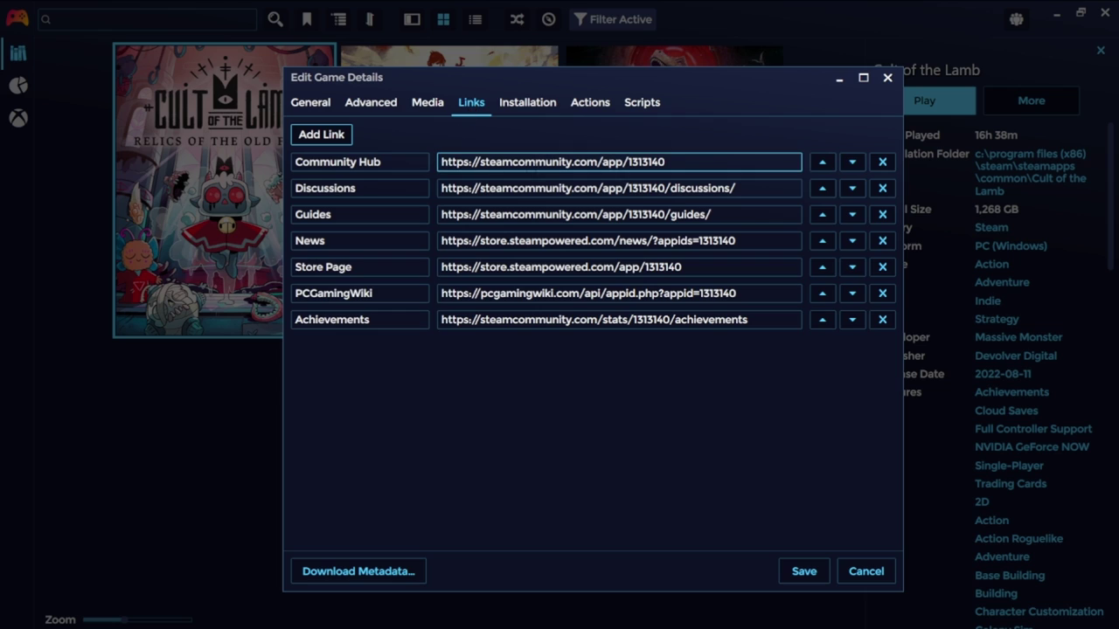
click(525, 102)
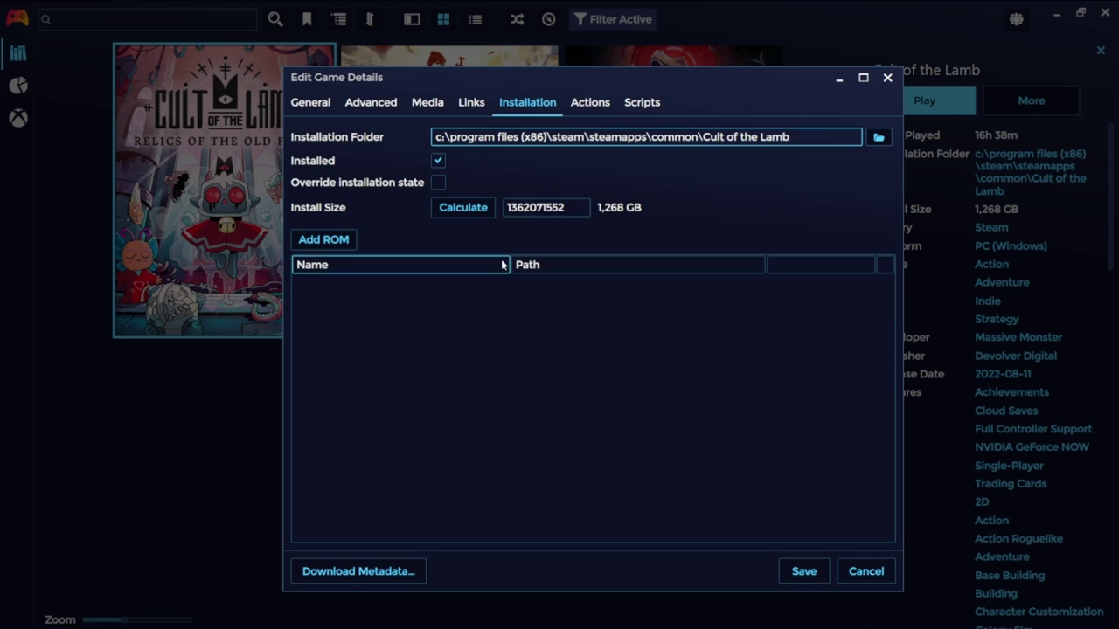
click(581, 110)
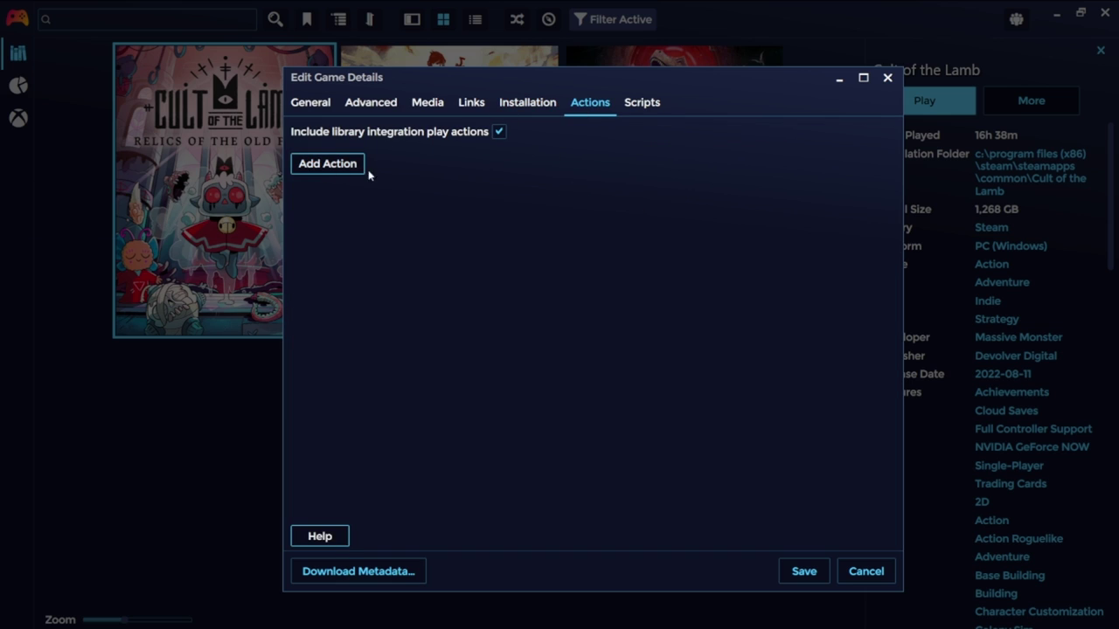
click(651, 109)
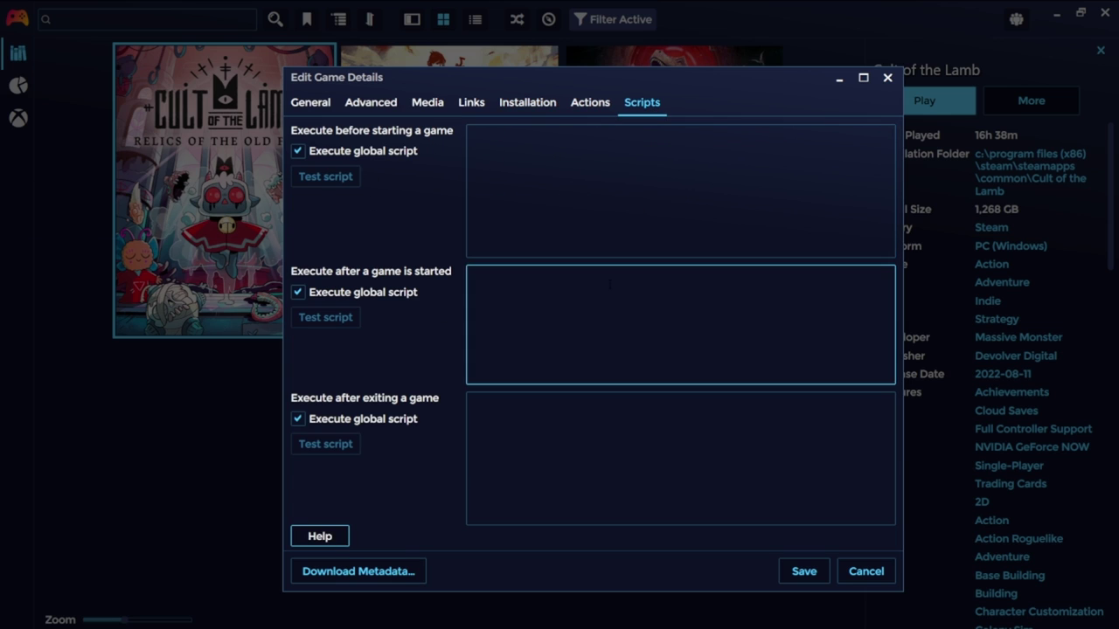
click(887, 81)
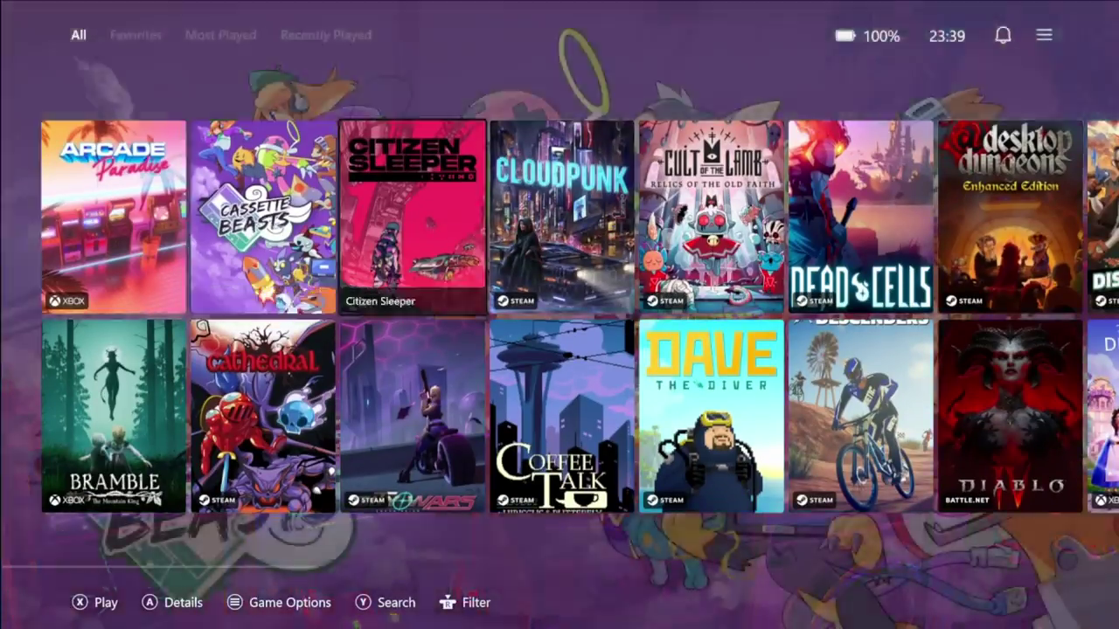
Browse the fullscreen game library past Dordogne and return to Arcade Paradise at its start
key(Right)
key(Right)
key(Right)
key(Right)
key(Right)
key(Right)
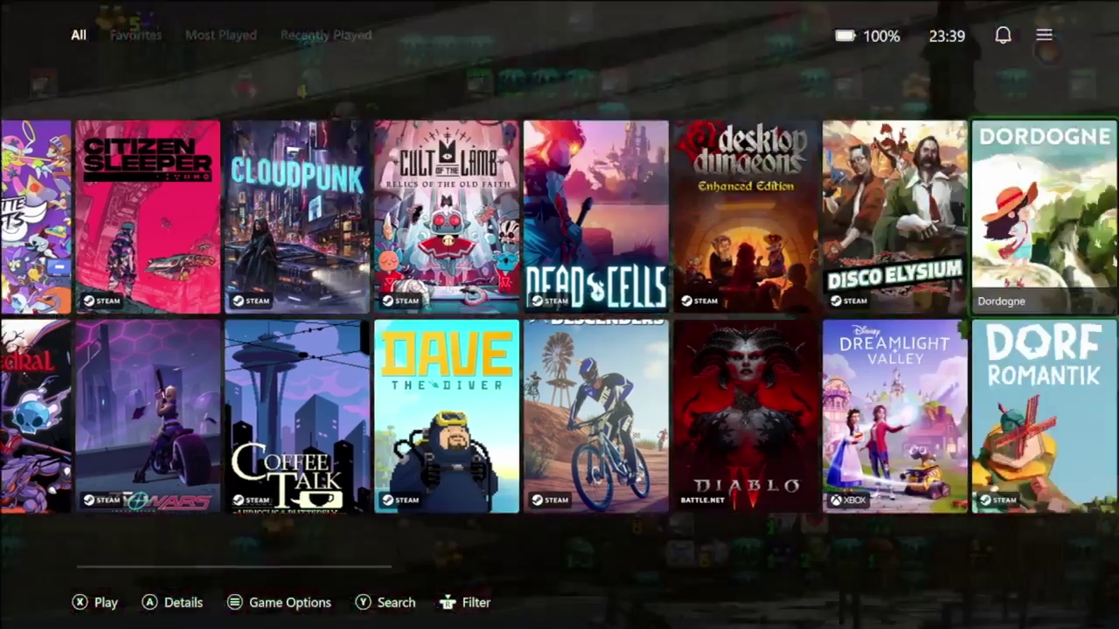
key(Right)
key(Right)
key(Left)
key(Left)
key(Left)
key(Left)
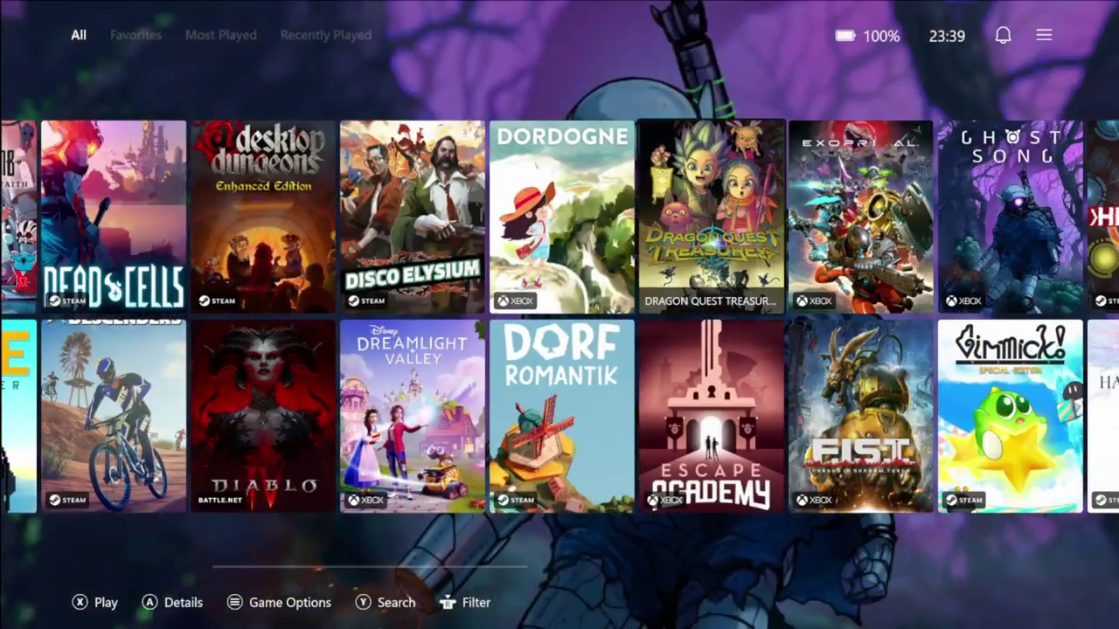
key(Left)
key(Left)
key(Left)
key(Left)
key(Left)
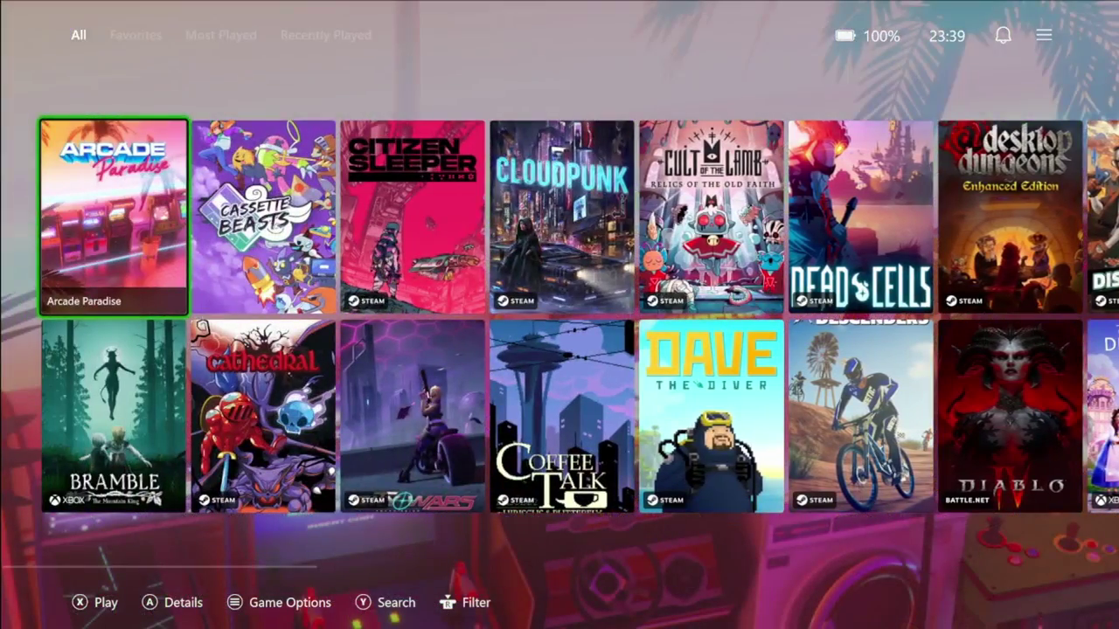
View the game options available for Arcade Paradise and close them without choosing one
key(Menu)
key(Down)
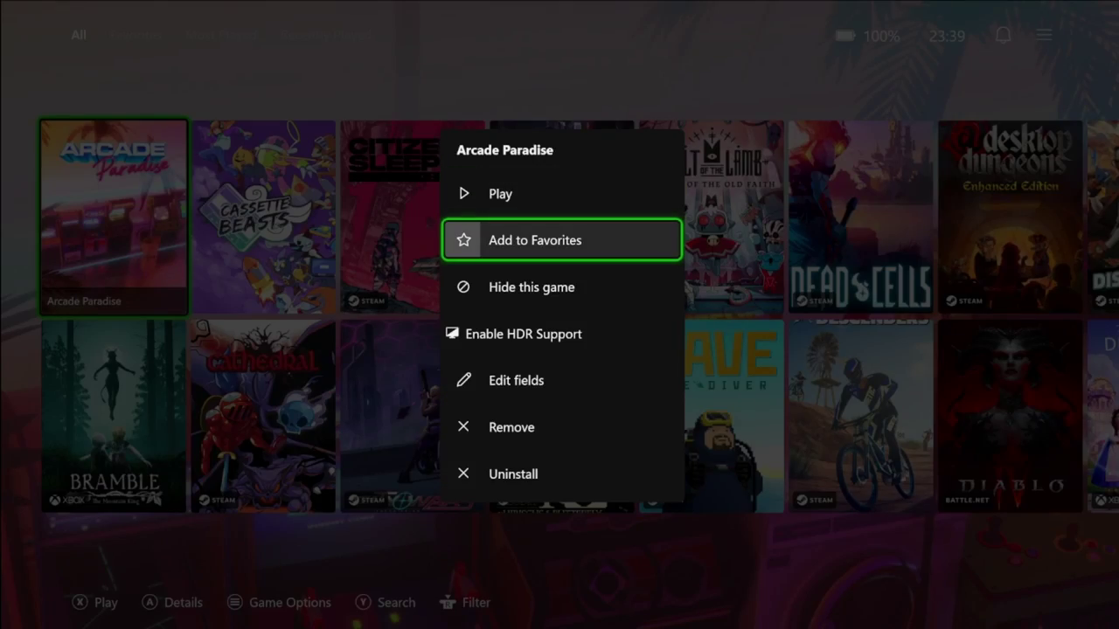
key(Escape)
Examine the fullscreen filter options, including the library filters down to Xbox, and close them
key(f)
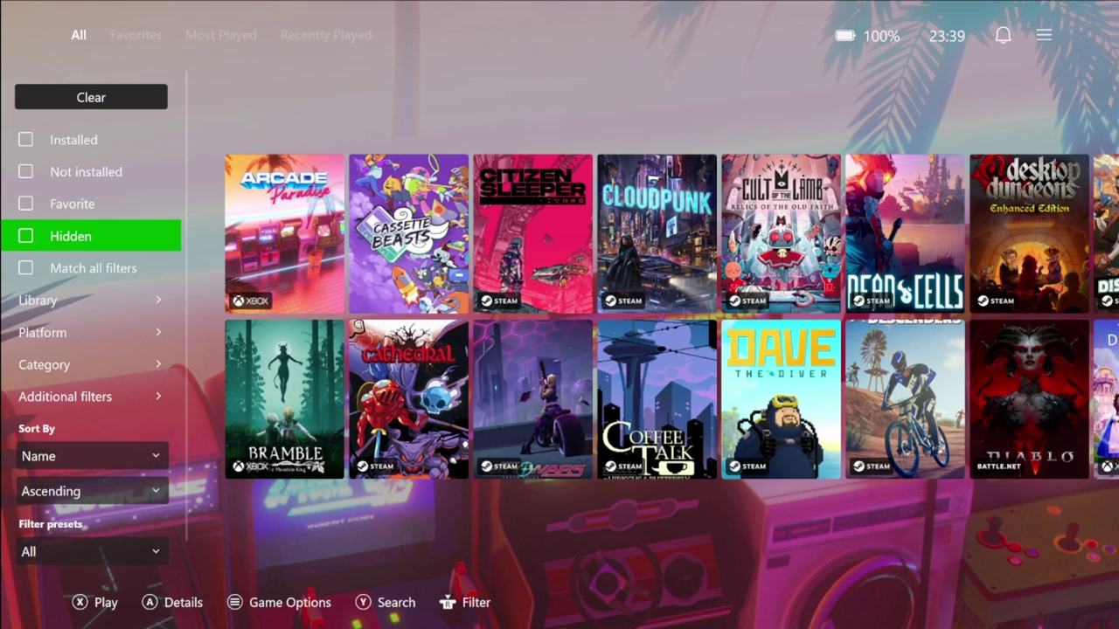
key(Return)
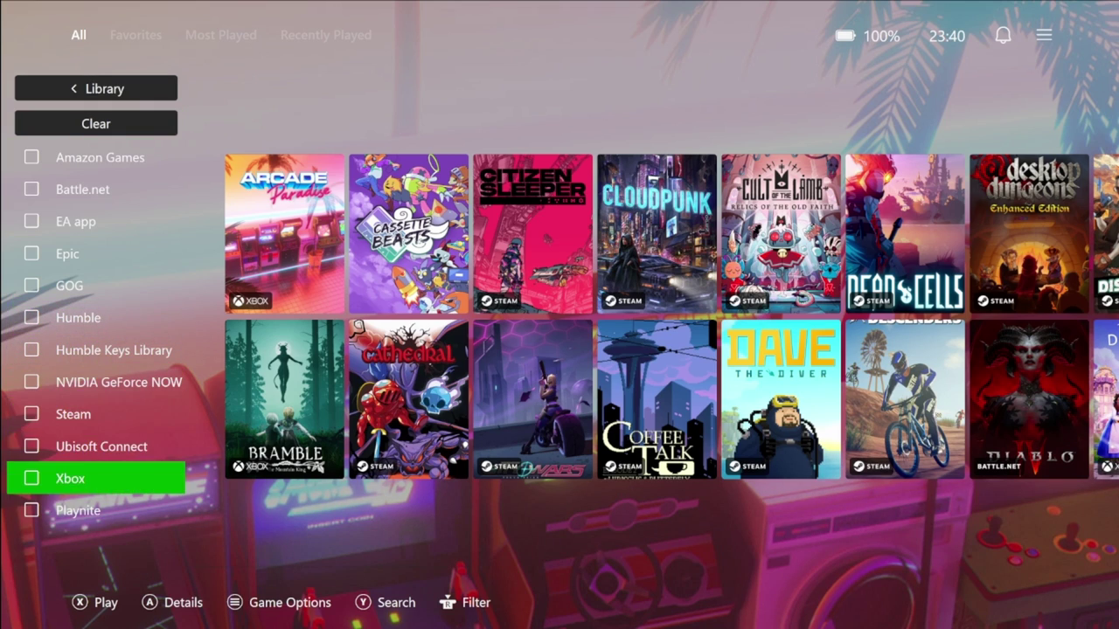
key(Return)
key(Return)
key(Escape)
Change the fullscreen theme to PS5ish in the visual settings and close the settings
key(F1)
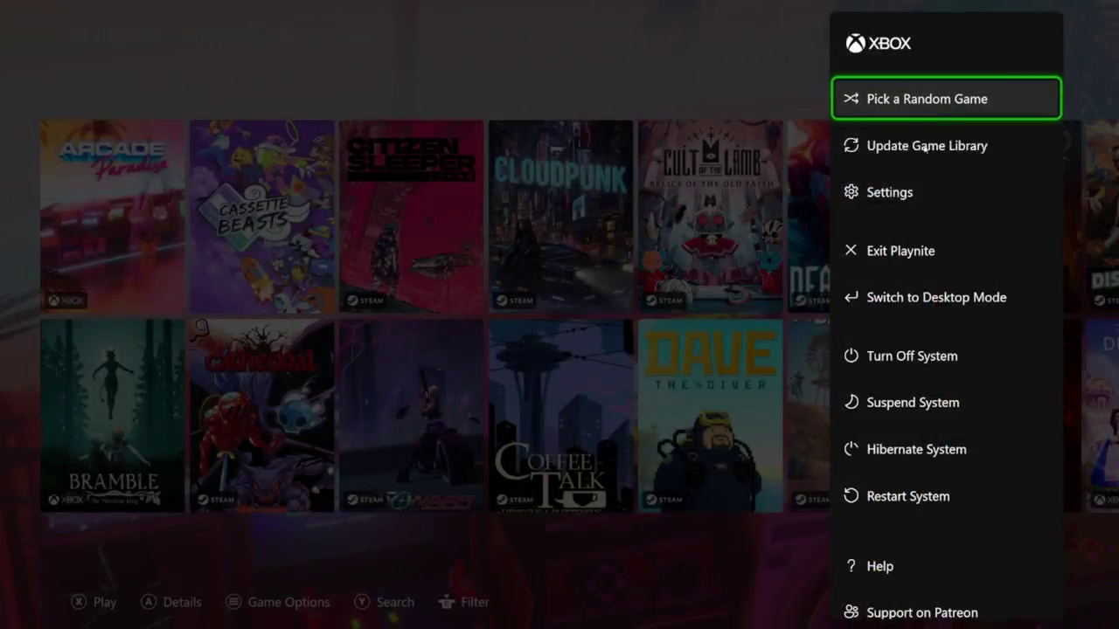
click(890, 194)
click(895, 111)
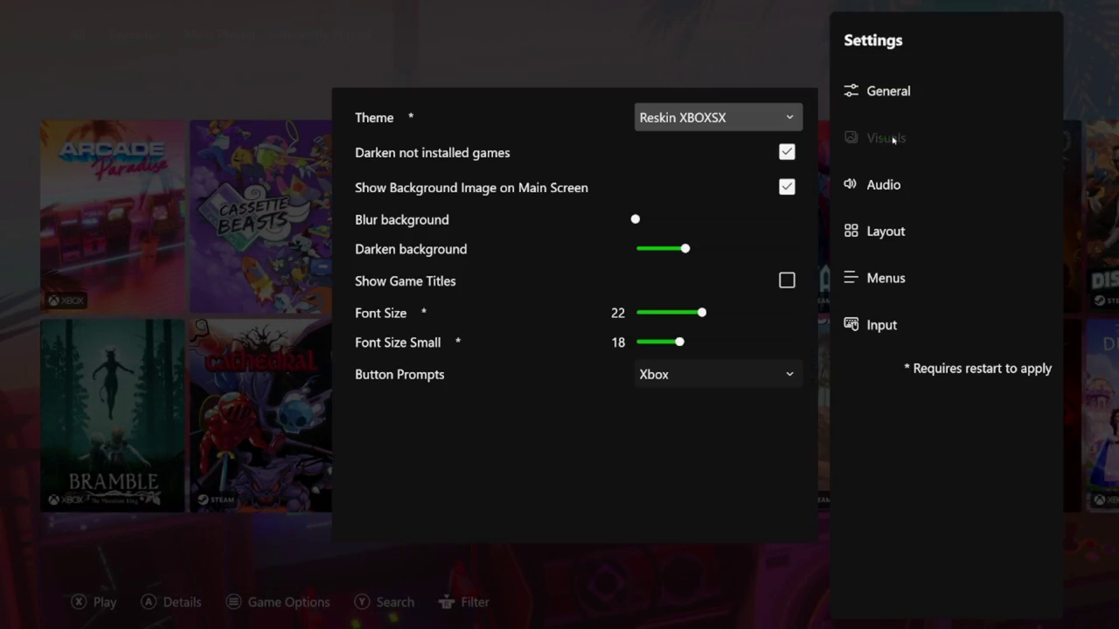
click(789, 117)
click(690, 237)
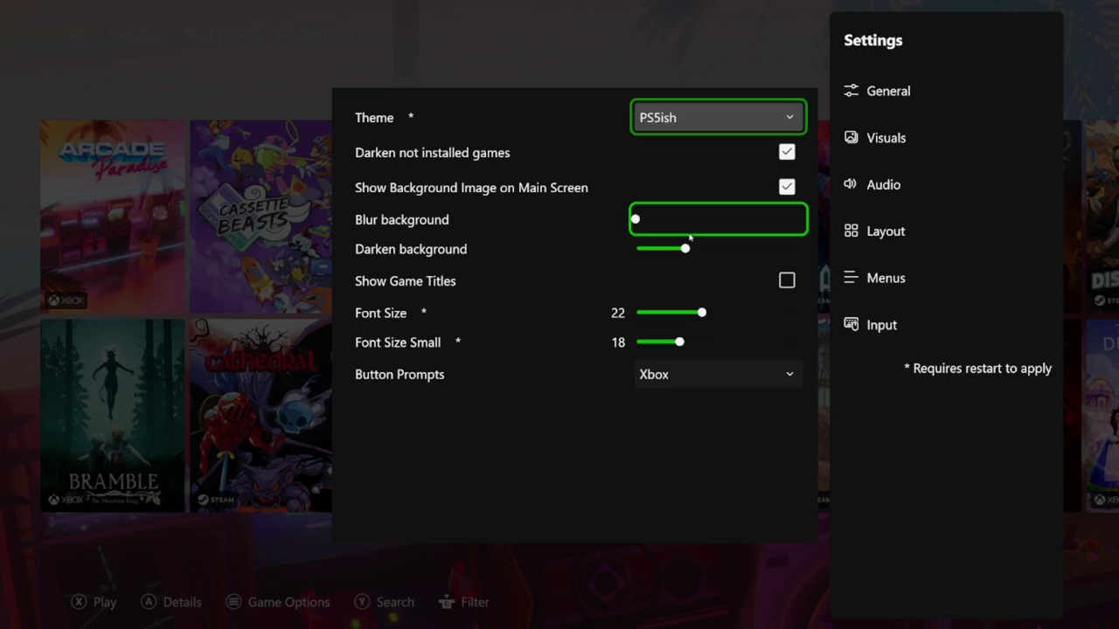
key(Escape)
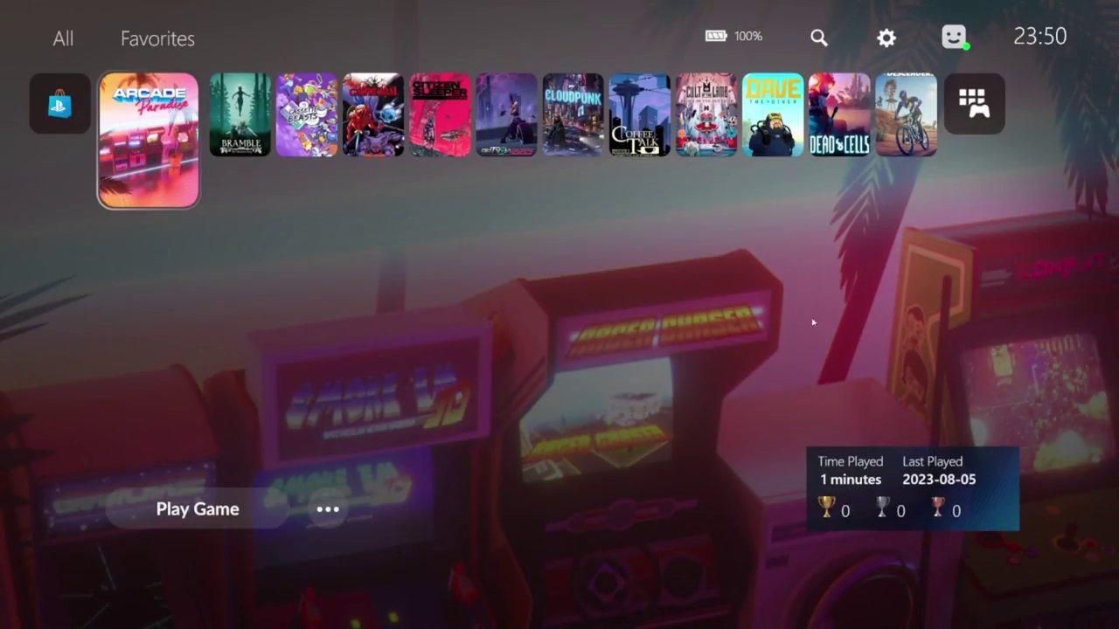
Browse the games in the PS5ish theme, moving from Arcade Paradise past Cathedral
key(Right)
key(Right)
key(Right)
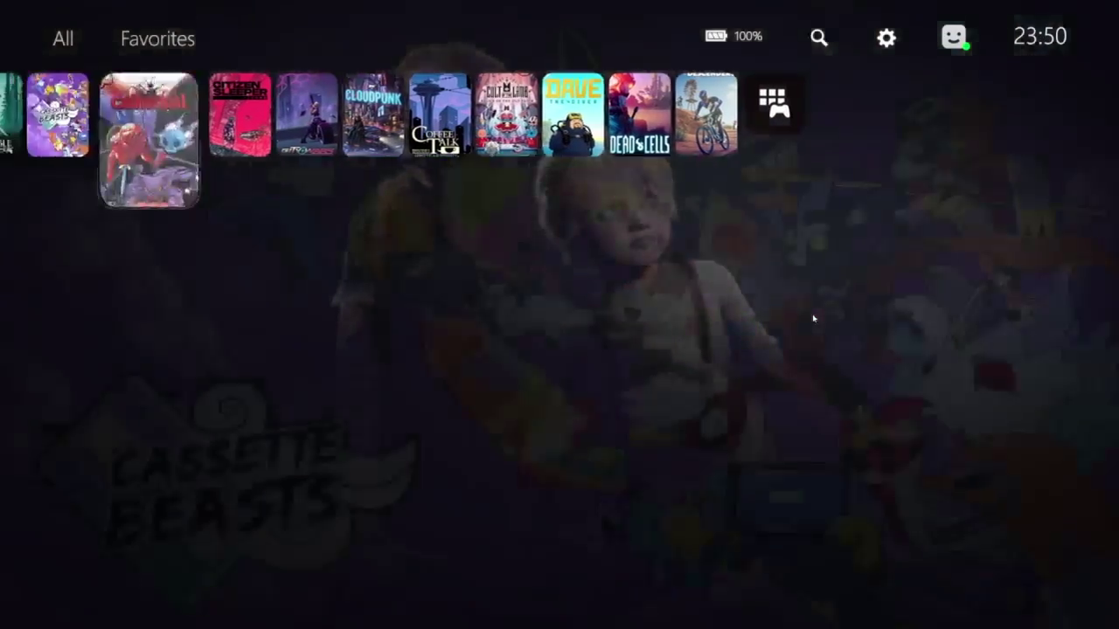
key(Right)
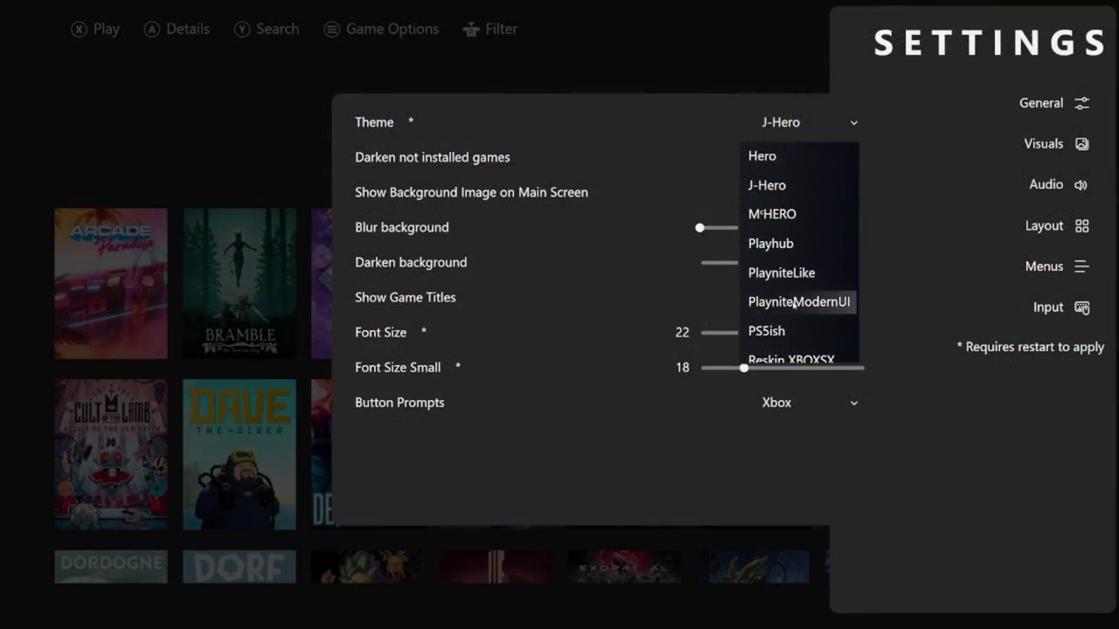
Change the fullscreen theme to PlayniteModernUI and browse from Arcade Paradise to Cassette Beasts in the restyled library
key(Return)
key(Escape)
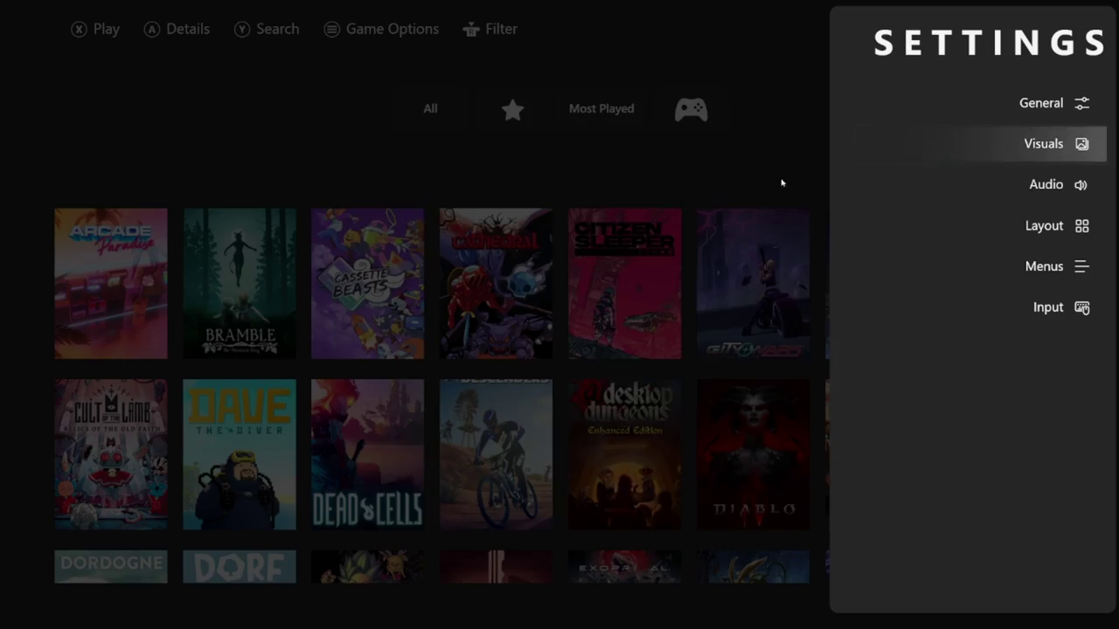
key(Escape)
key(Return)
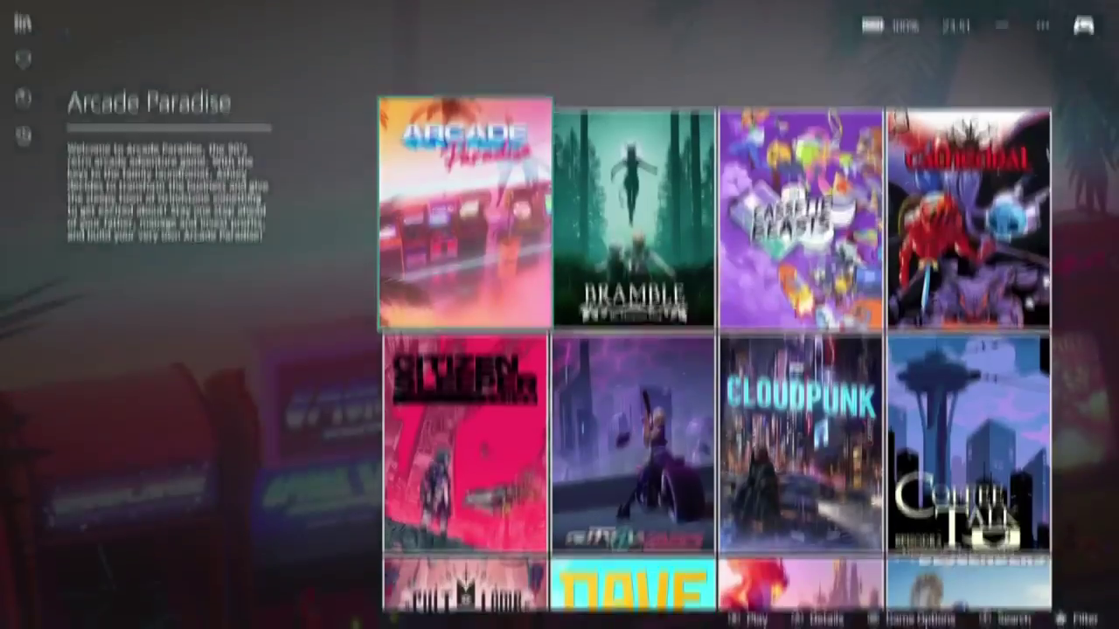
key(Right)
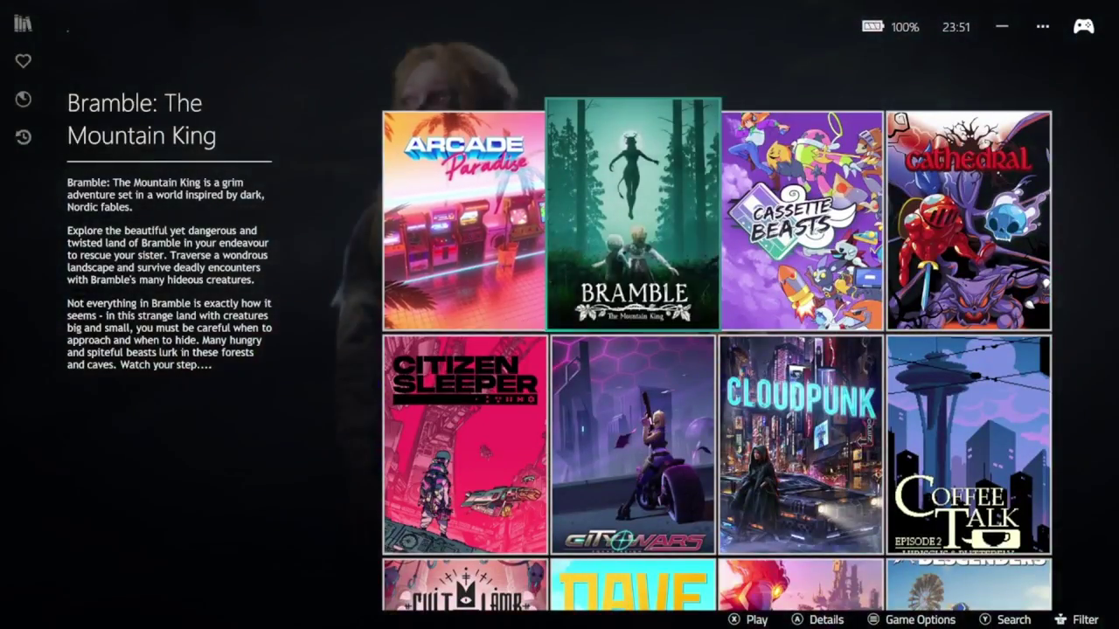
key(Right)
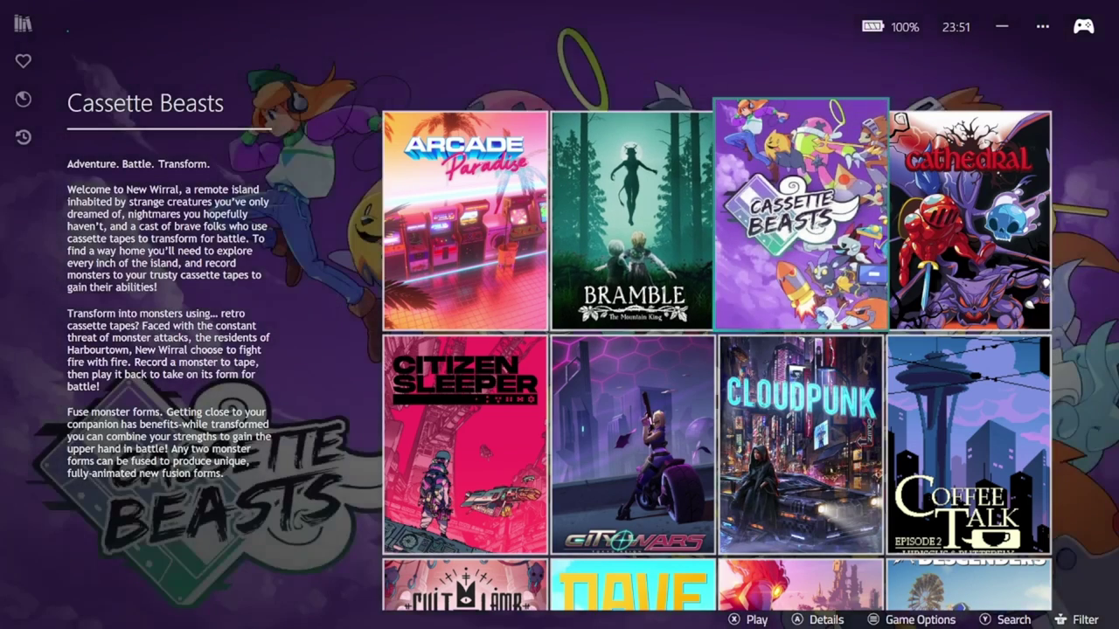
Browse down the grid to Desktop Dungeons and switch the library to a single horizontal row of covers
key(Right)
key(Down)
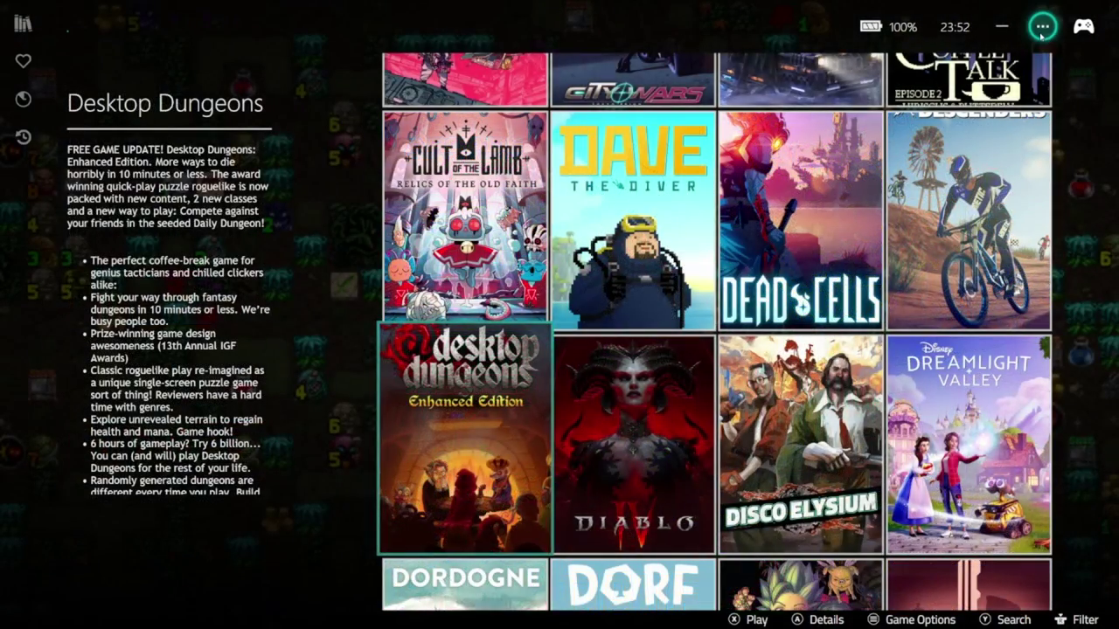
click(1042, 27)
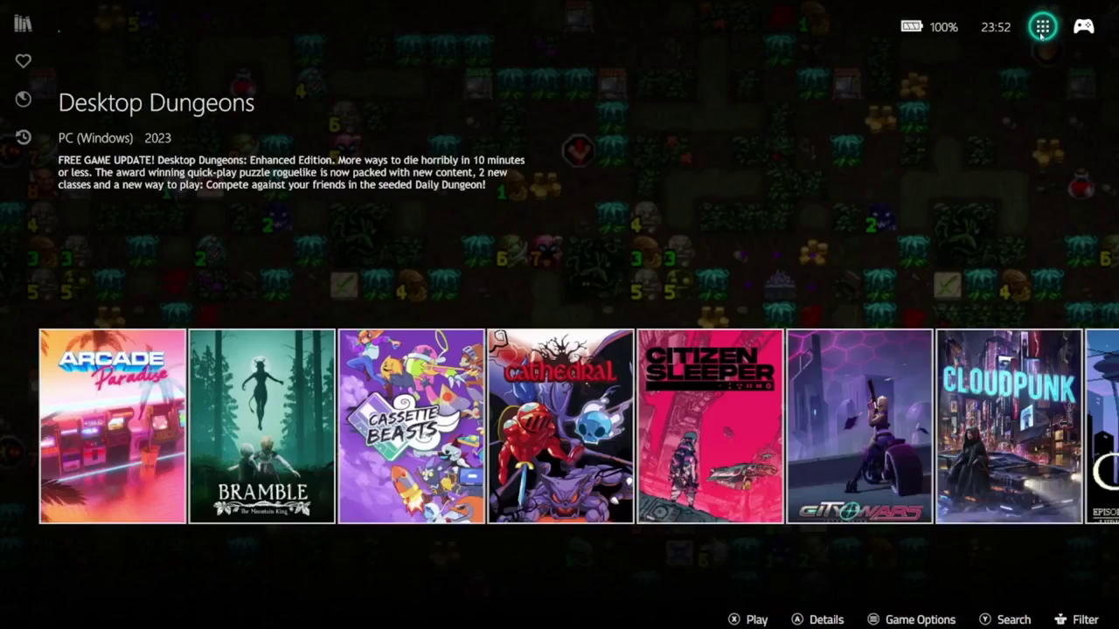
View the details of Dave the Diver, return to the library and move on to Dead Cells
key(Down)
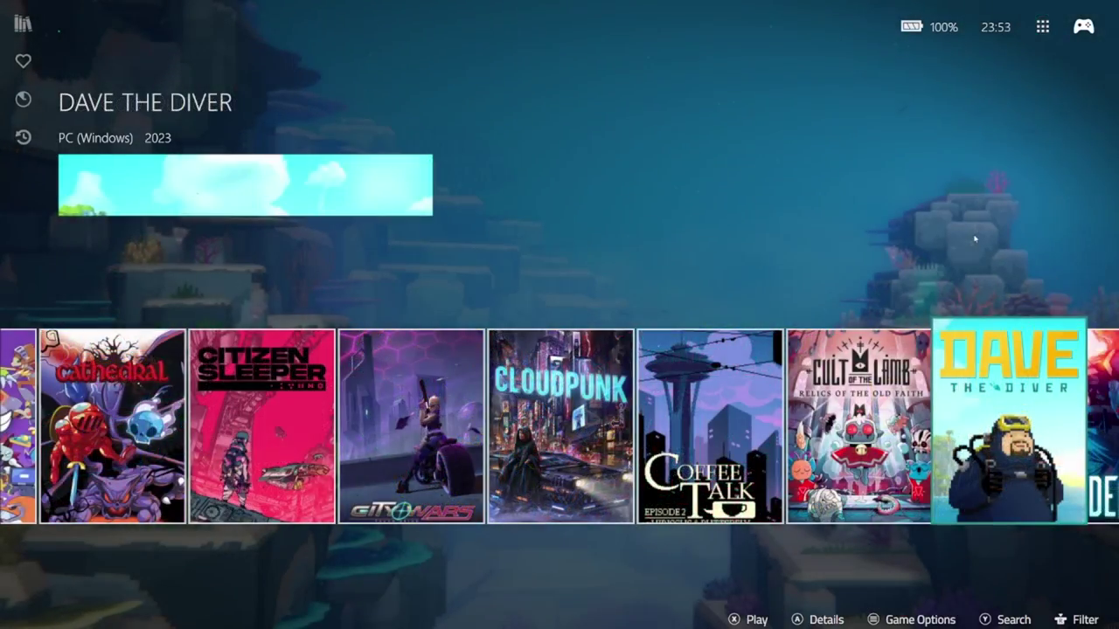
key(Return)
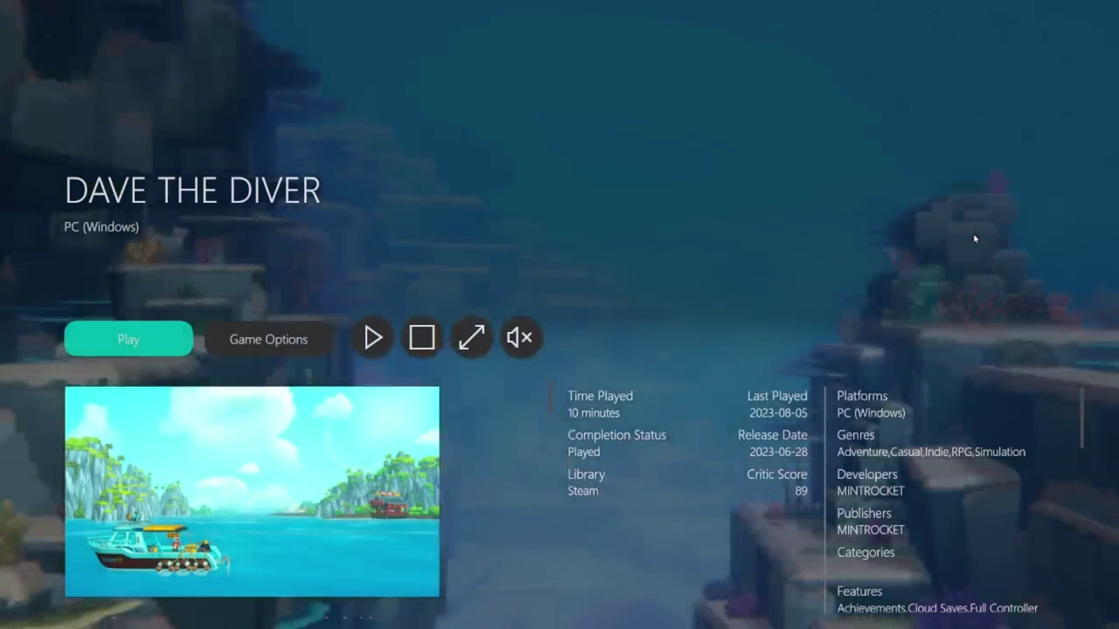
key(Escape)
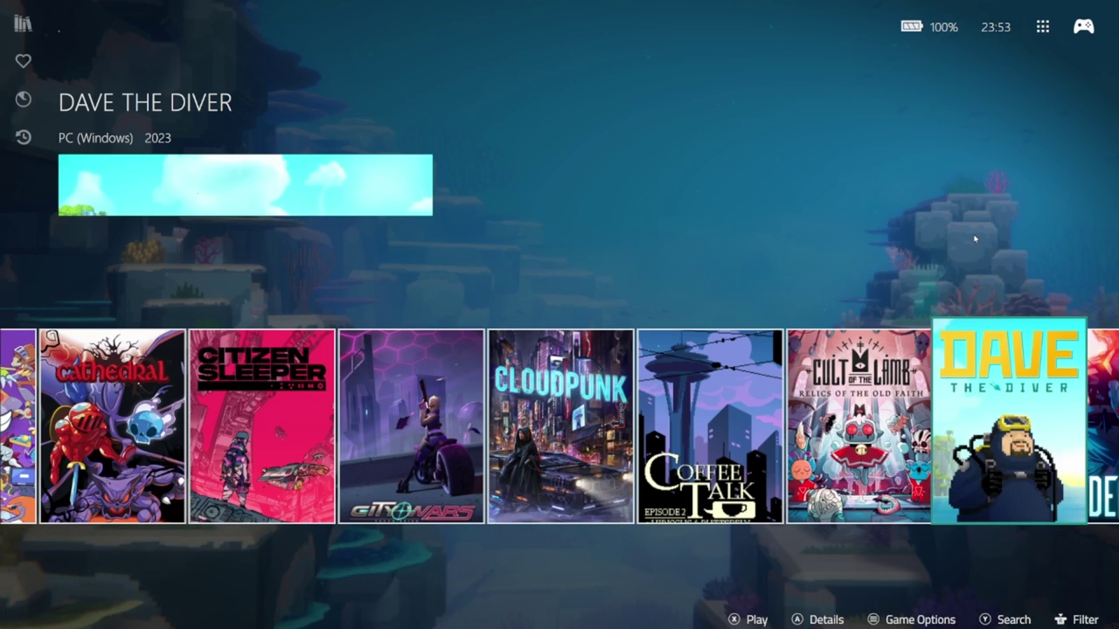
key(Right)
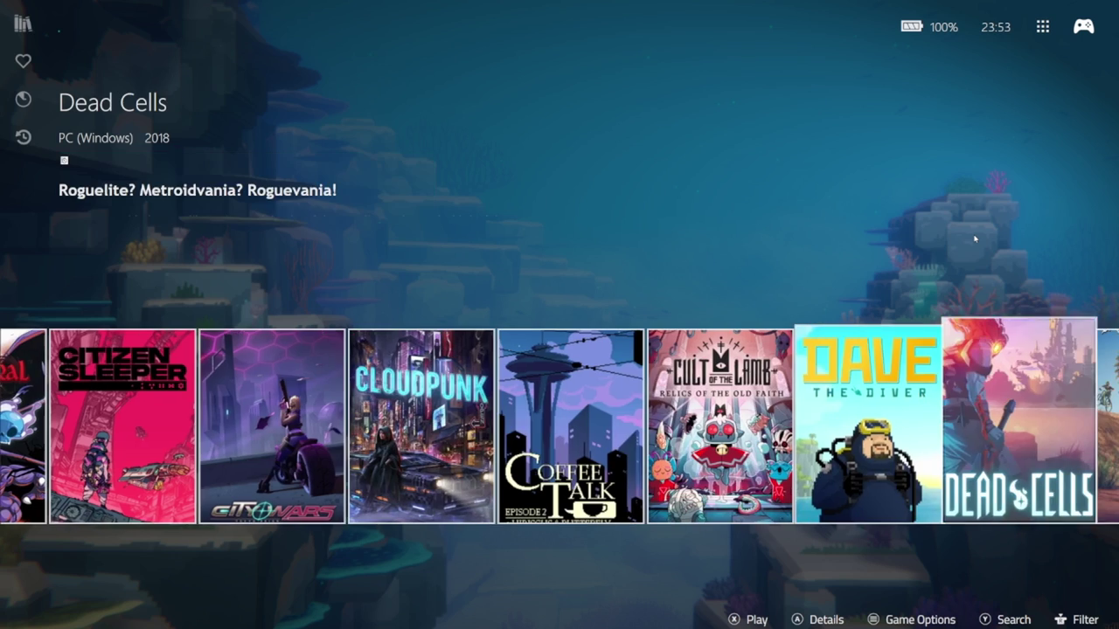
Open the Features list for editing from Citizen Sleeper's game options
key(Return)
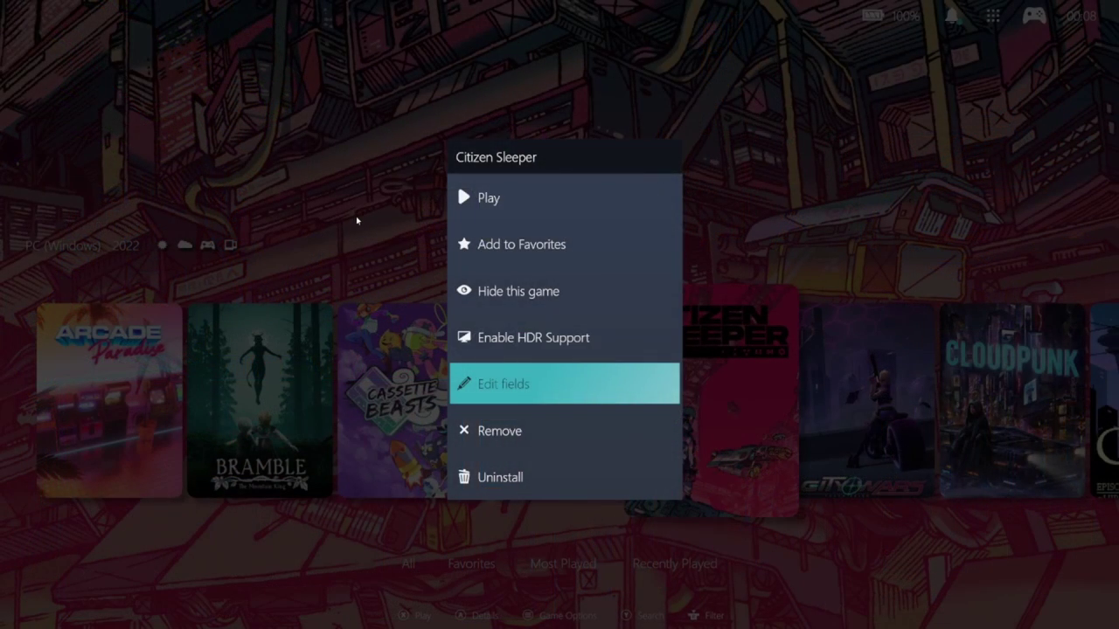
key(Return)
key(Down)
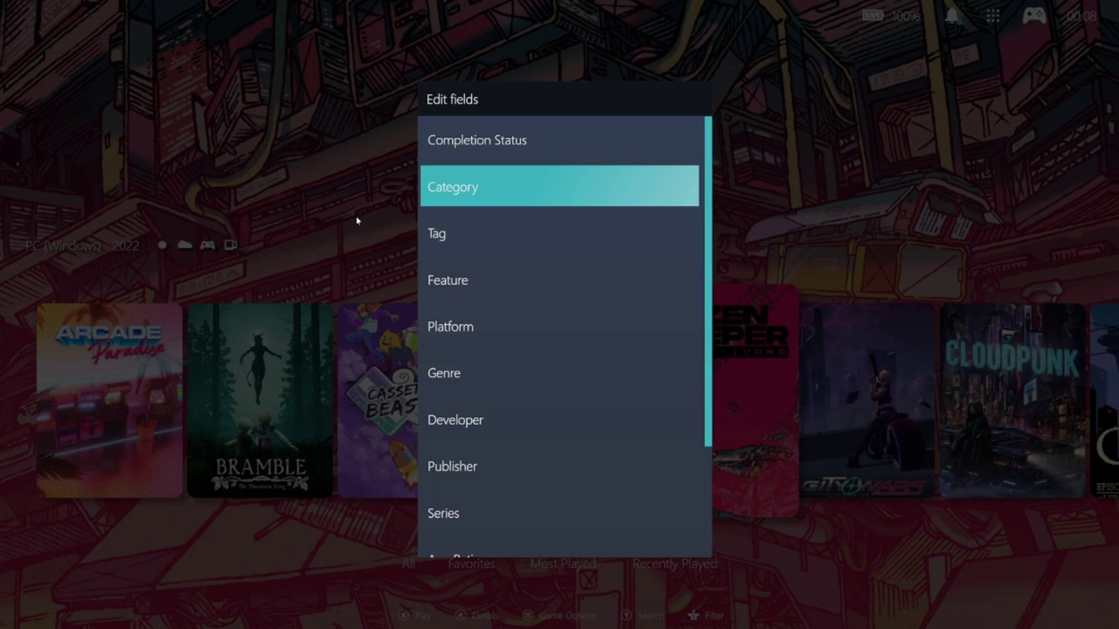
key(Down)
key(Down)
key(Return)
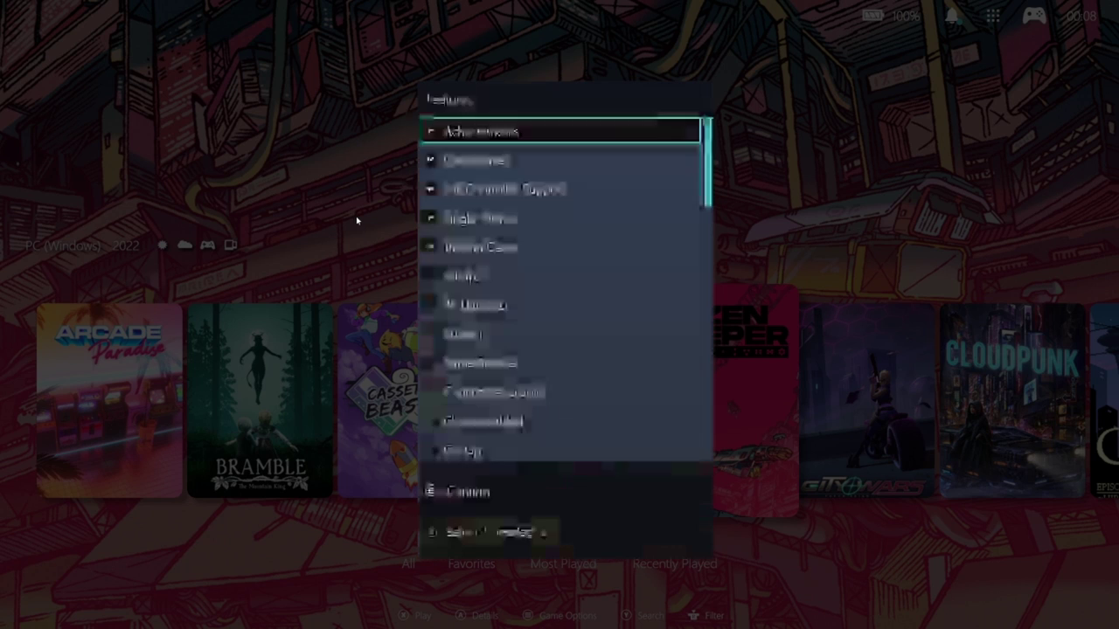
Mark 120 fps and 60 fps+ as features of Citizen Sleeper
key(Down)
key(Down)
key(Down)
key(Down)
key(Down)
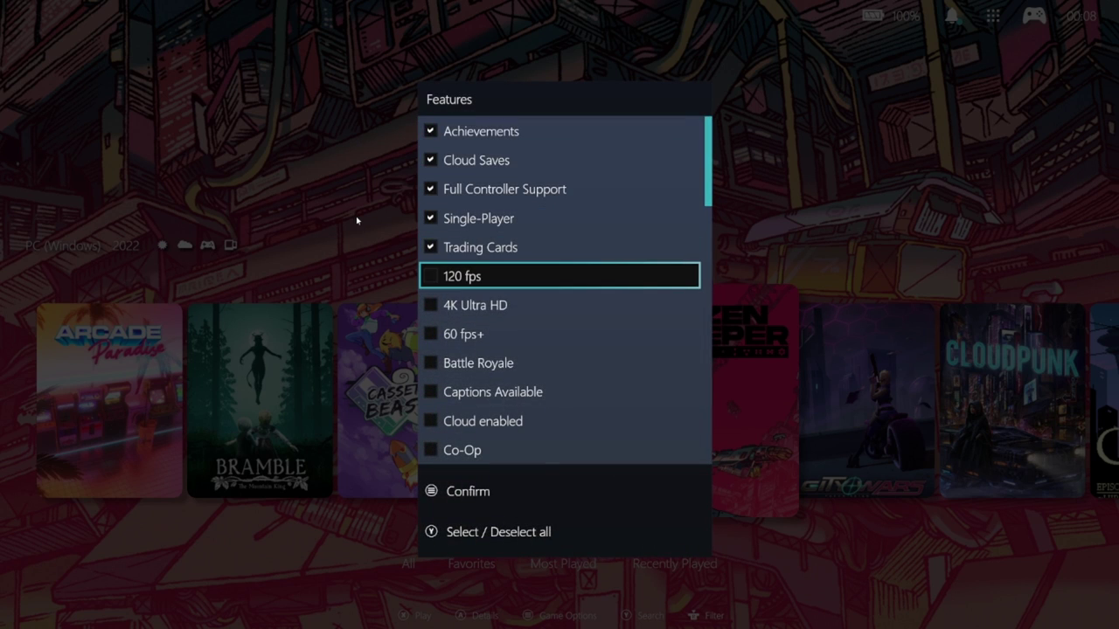
key(Down)
key(Down)
key(Down)
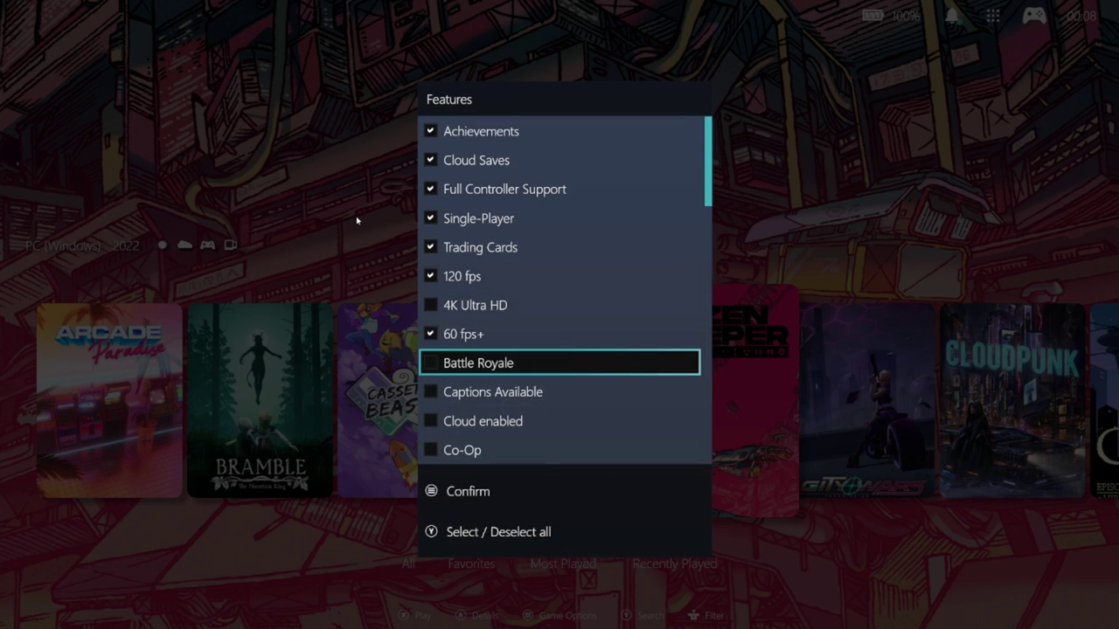
key(Down)
key(Down)
key(Down)
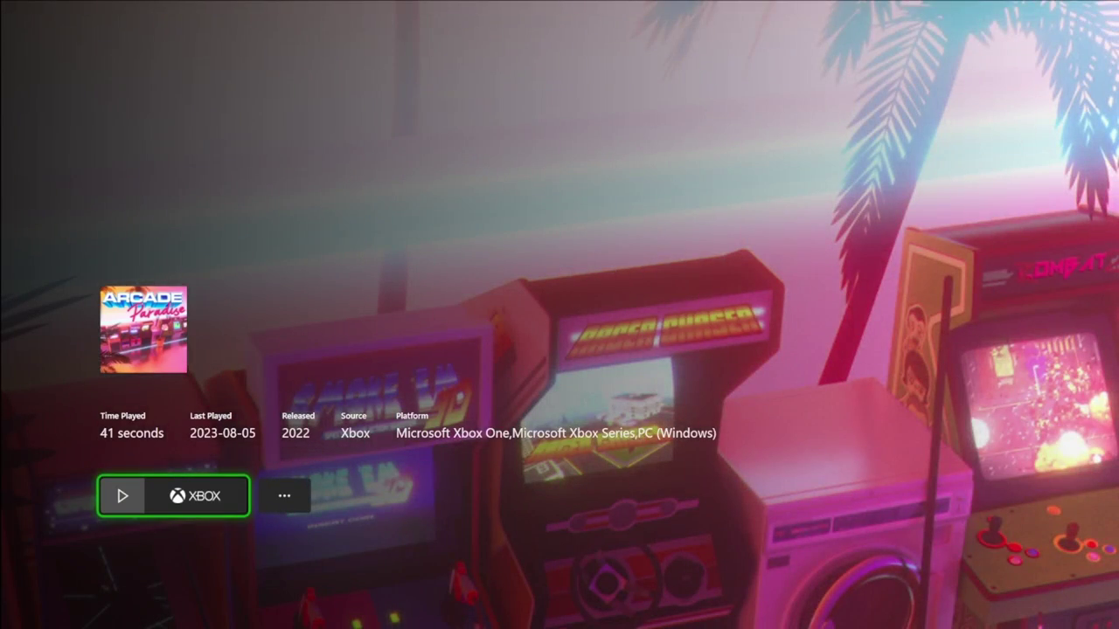
Launch Arcade Paradise from its details page, quit the game to the desktop and return to the library
key(Return)
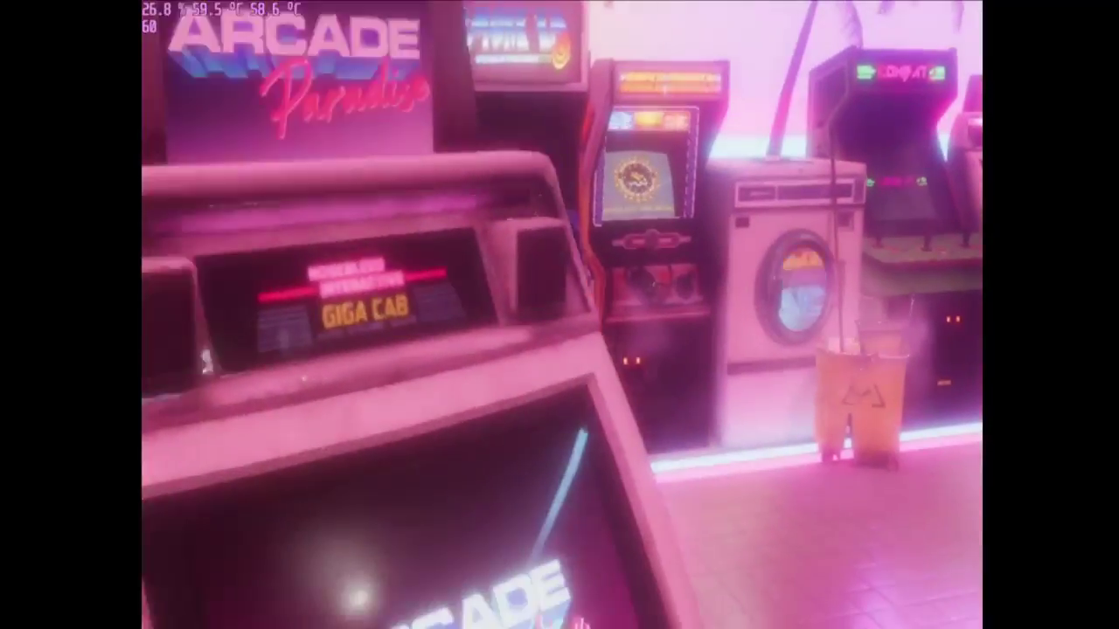
key(Down)
key(Down)
key(Down)
key(Return)
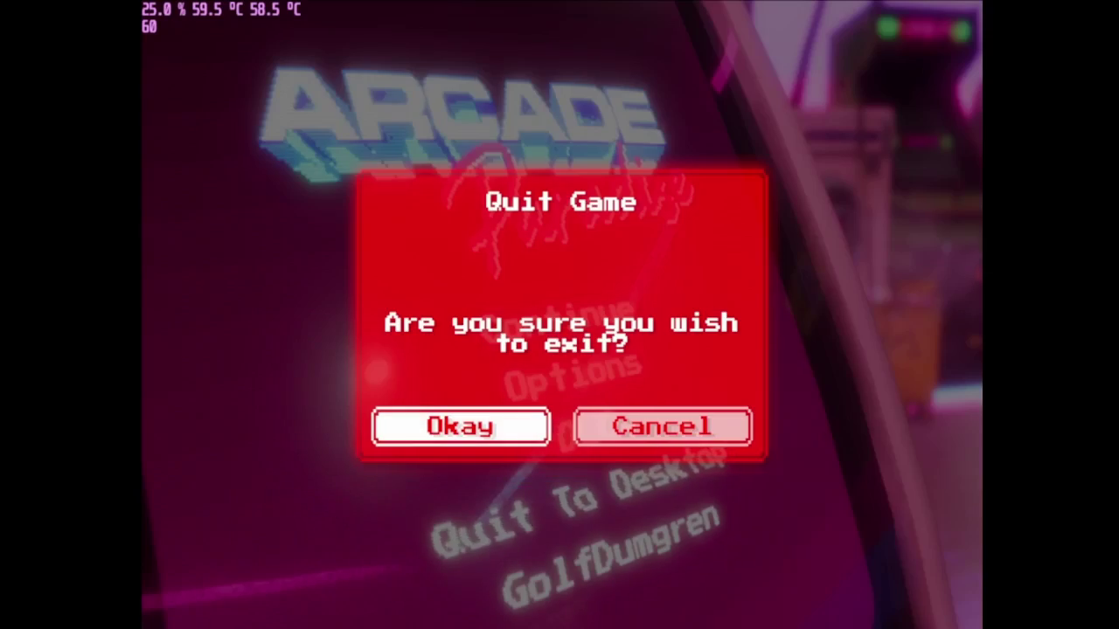
key(Return)
key(Escape)
Launch Cult of the Lamb from the library and quit it from its main menu, accepting the exit
key(Right)
key(Right)
key(Right)
key(Right)
key(Return)
key(Return)
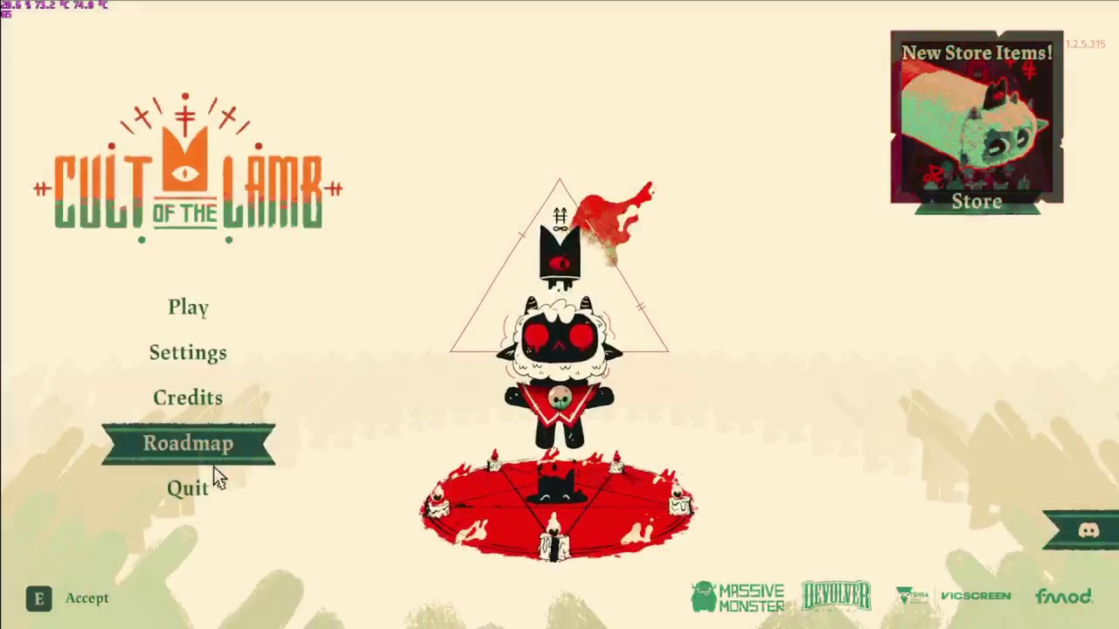
click(204, 476)
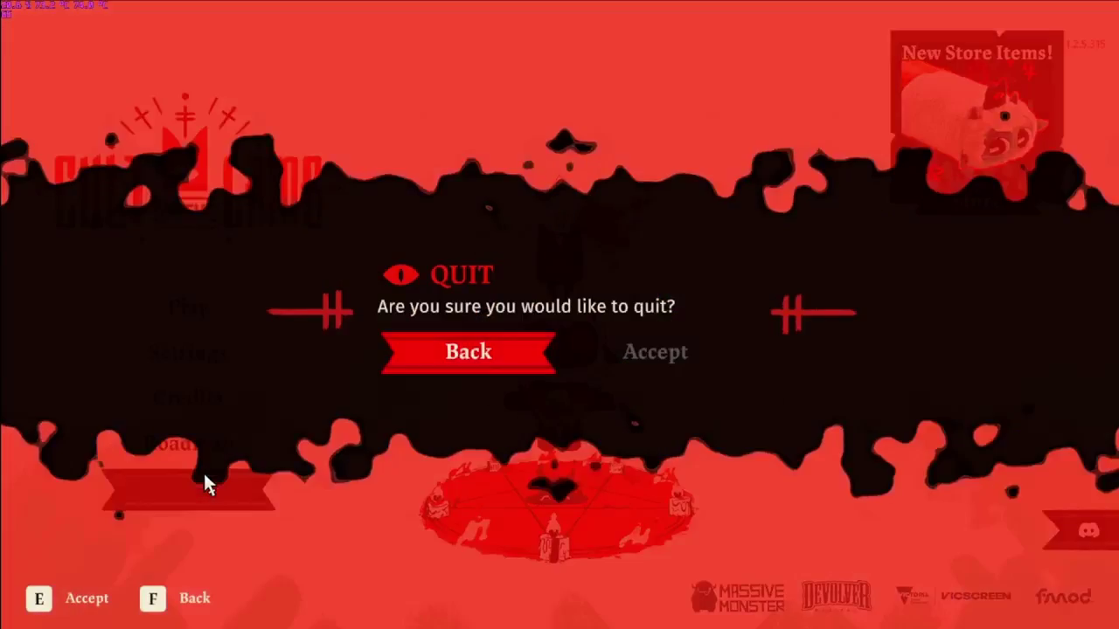
click(648, 350)
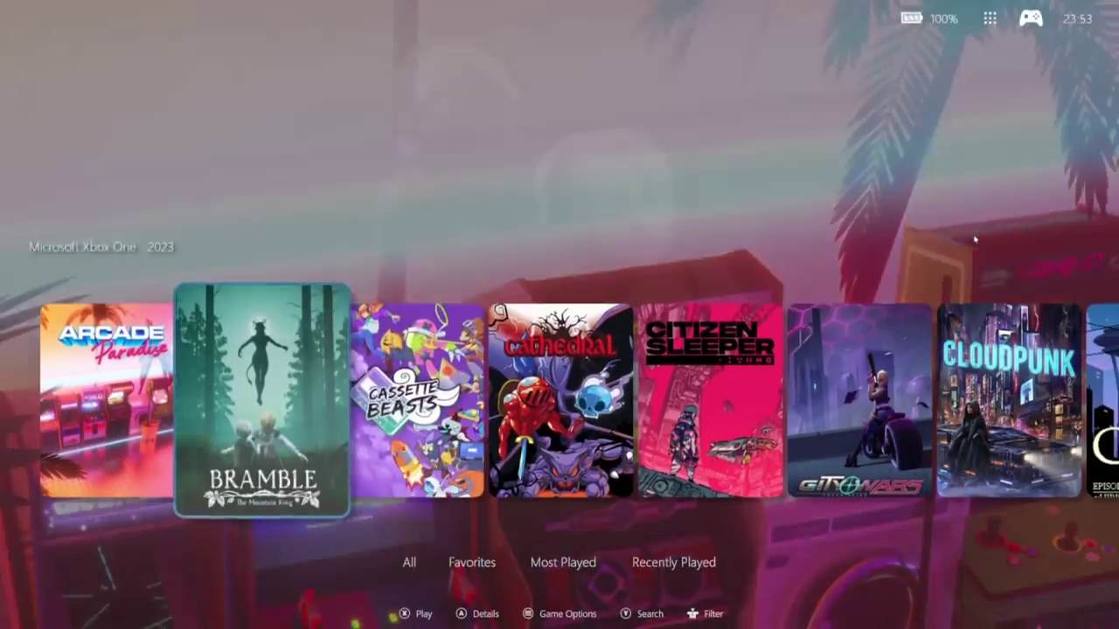
Move to City Wars: Tokyo Reign, read the description on its details page and return to the library
key(Right)
key(Right)
key(Right)
key(Right)
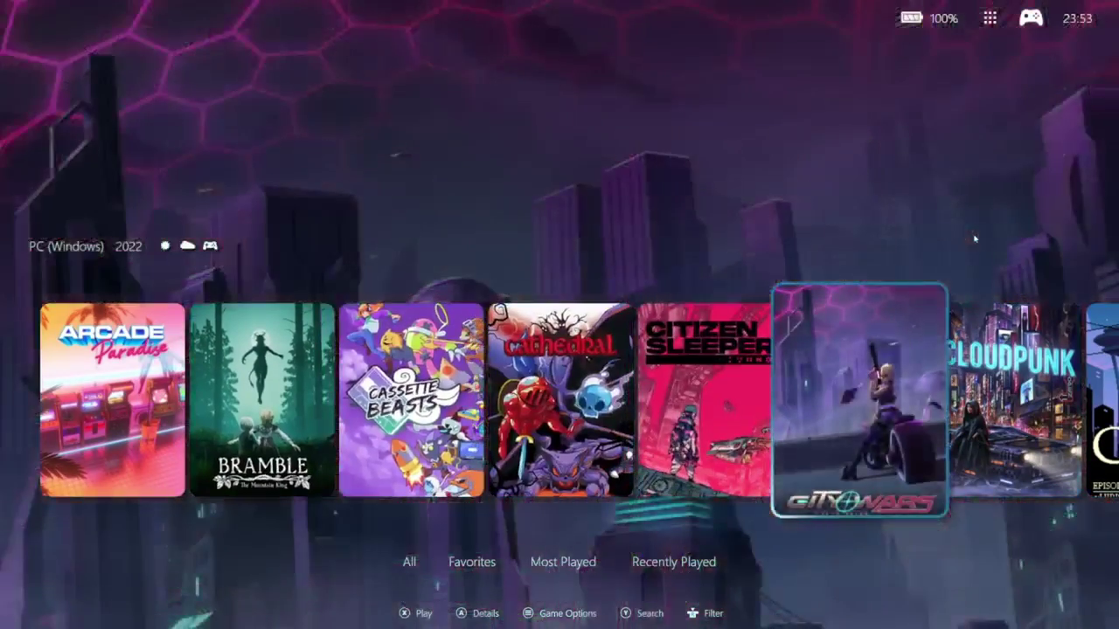
key(Return)
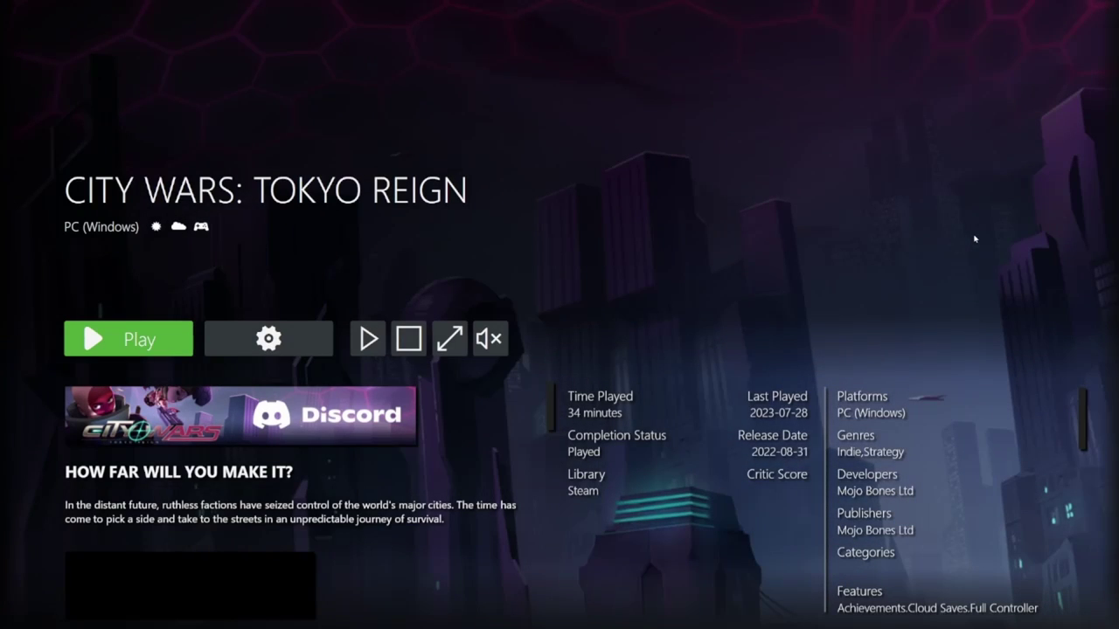
key(Down)
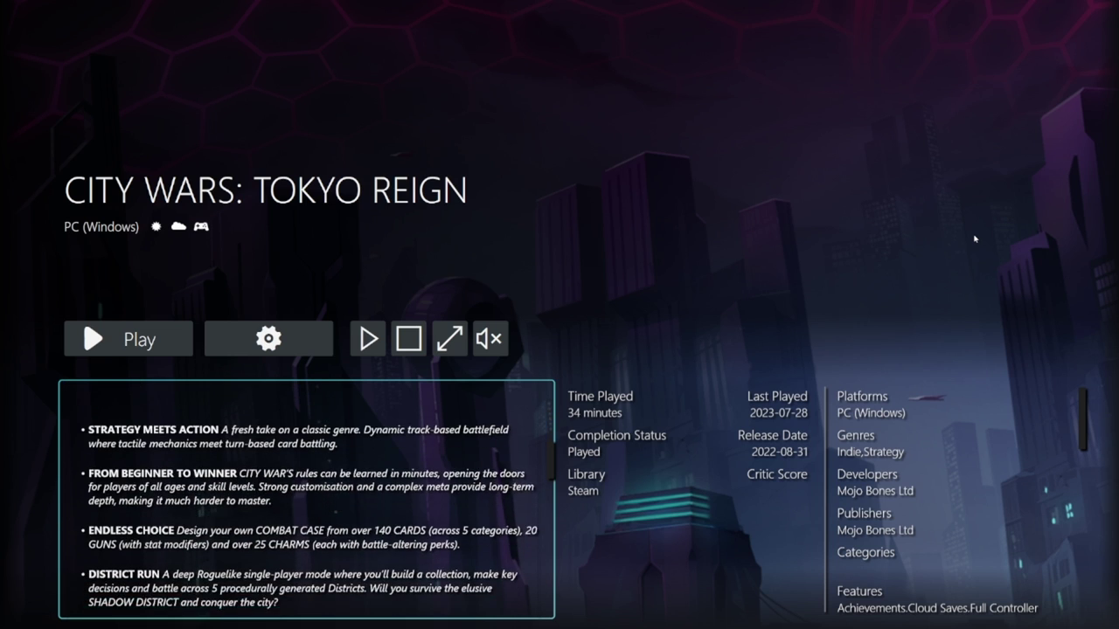
key(Escape)
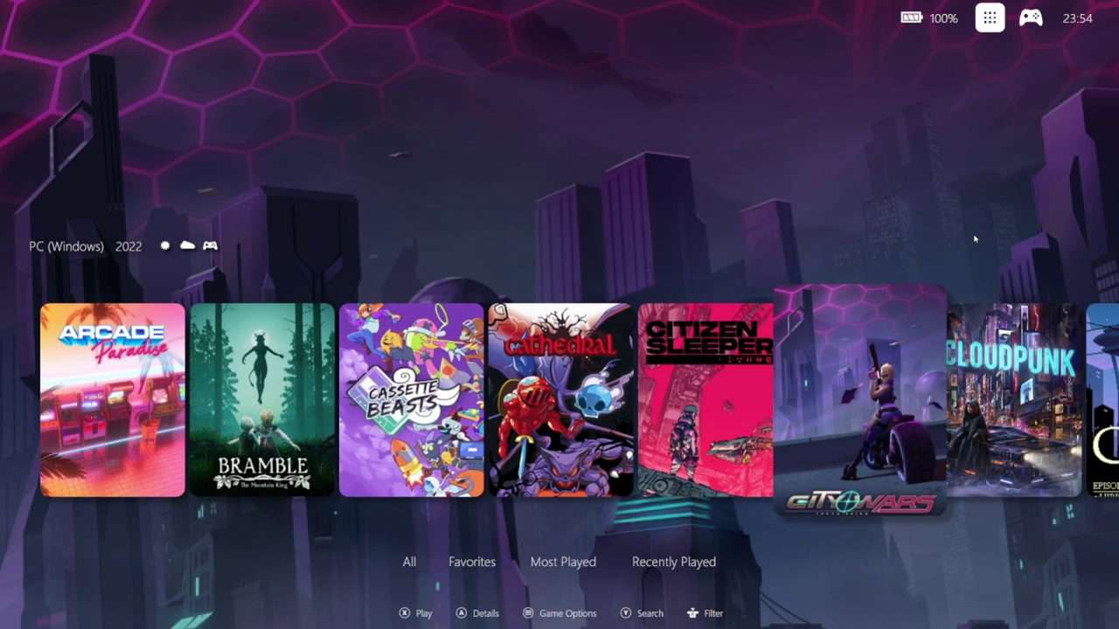
Switch the library to the grid layout and browse down to F.I.S.T.: Forged In Shadow Torch
key(Down)
key(Down)
key(Down)
key(Down)
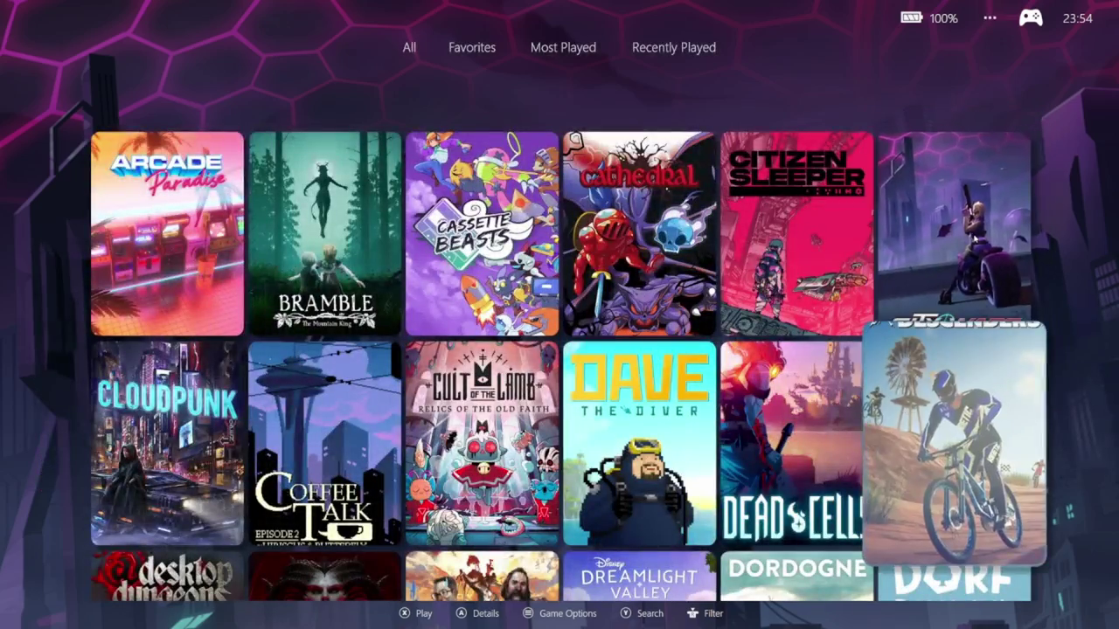
key(Left)
key(Left)
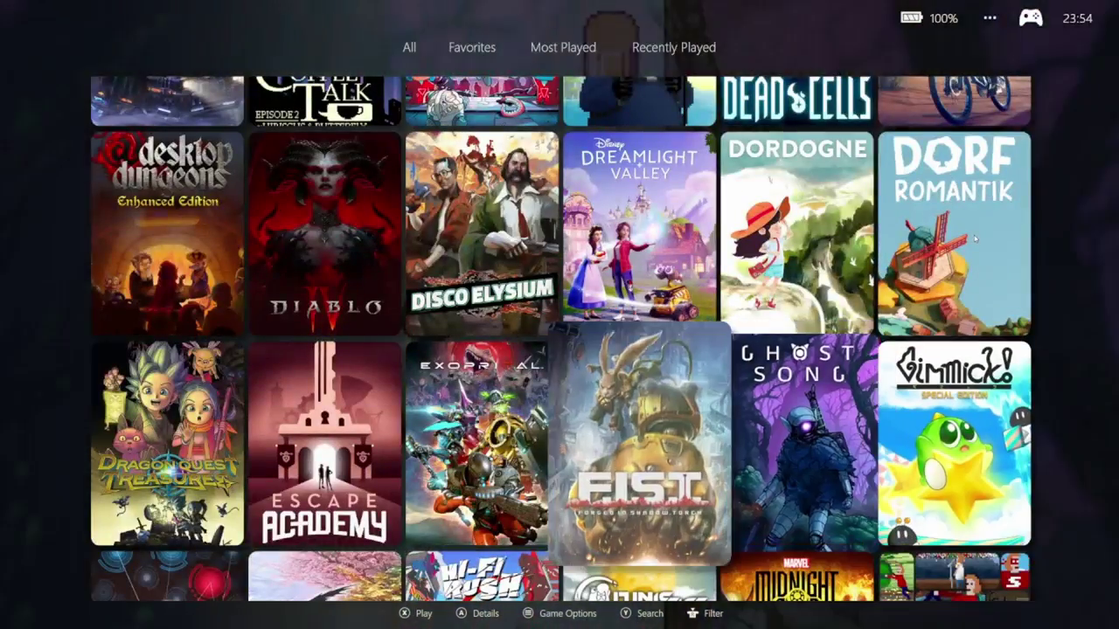
View the details pages of F.I.S.T., Exoprimal and Escape Academy in turn, returning to the grid after each
key(Return)
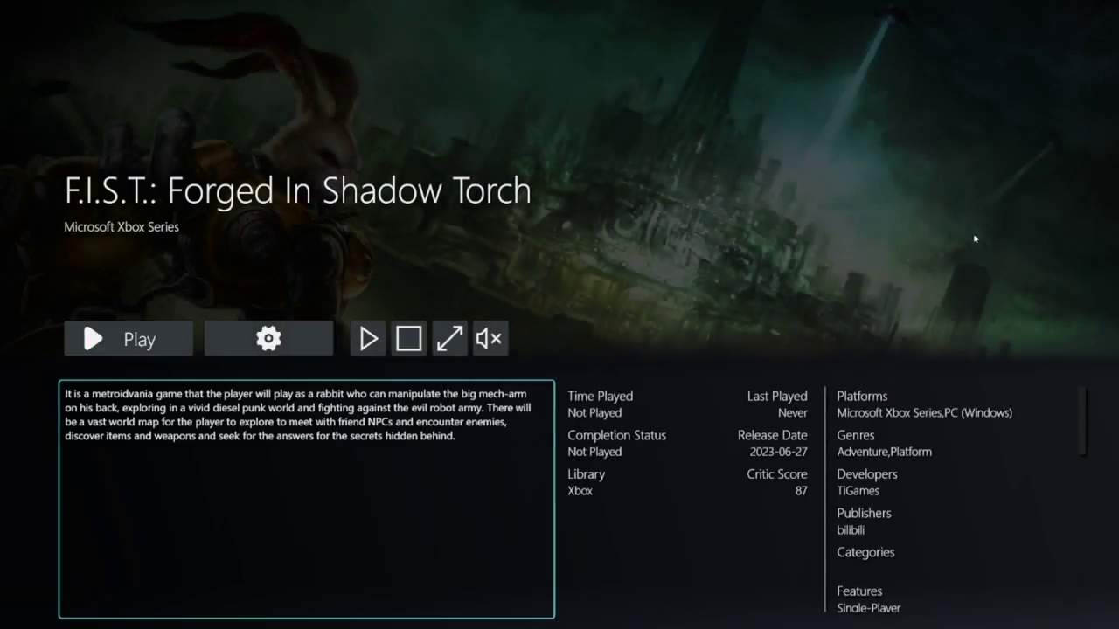
key(Escape)
key(Left)
key(Return)
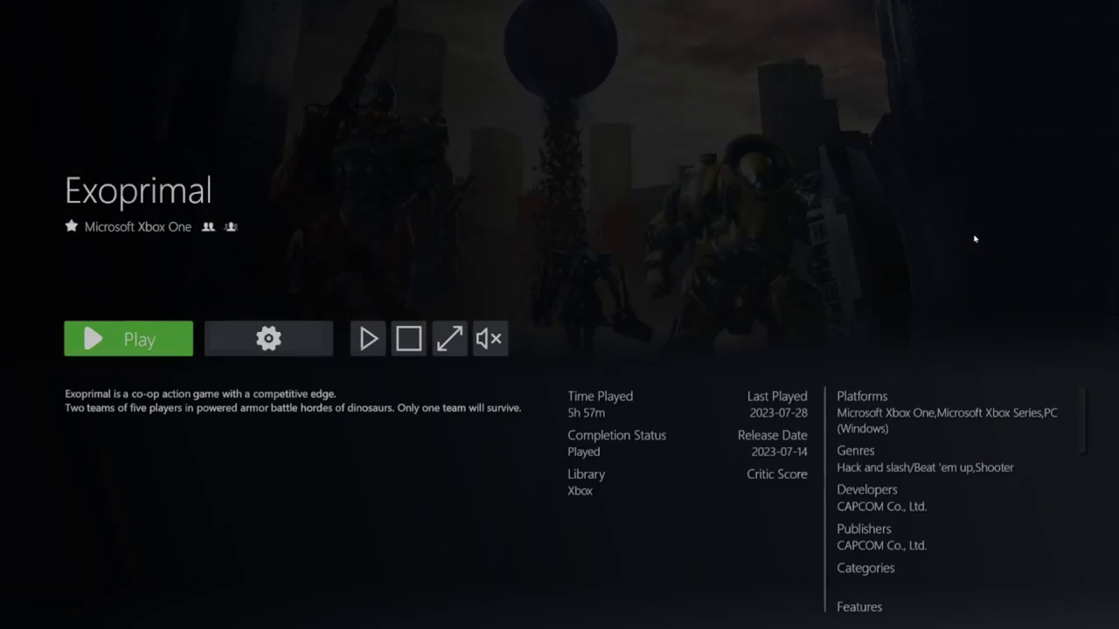
key(Escape)
key(Left)
key(Return)
key(Escape)
Move up to Coffee Talk Episode 2, read the description on its details page and leave it
key(Up)
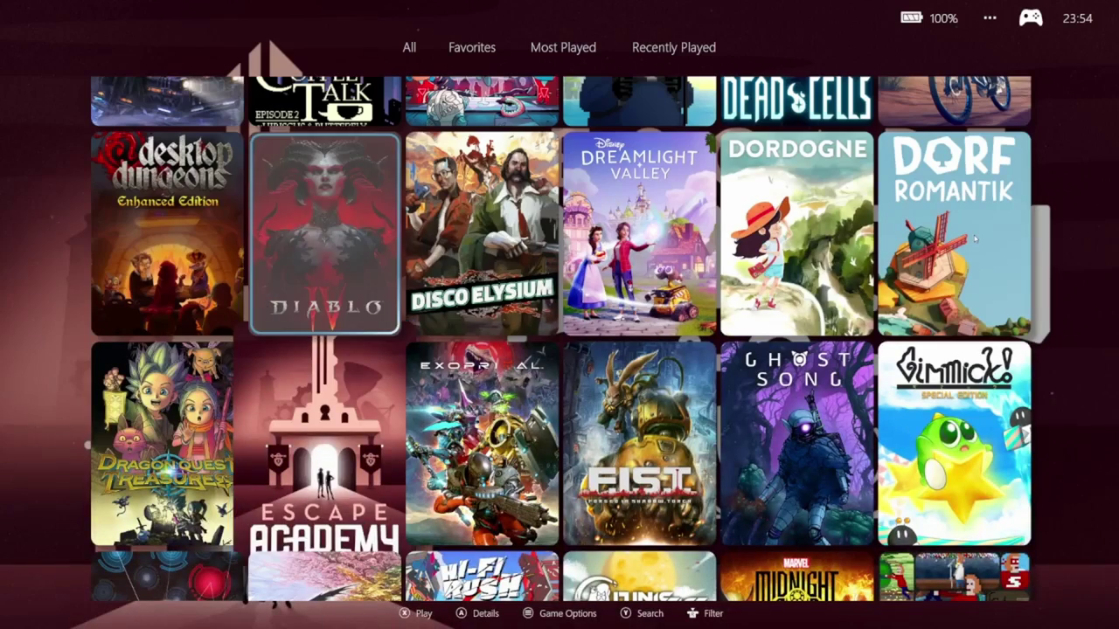
key(Up)
key(Return)
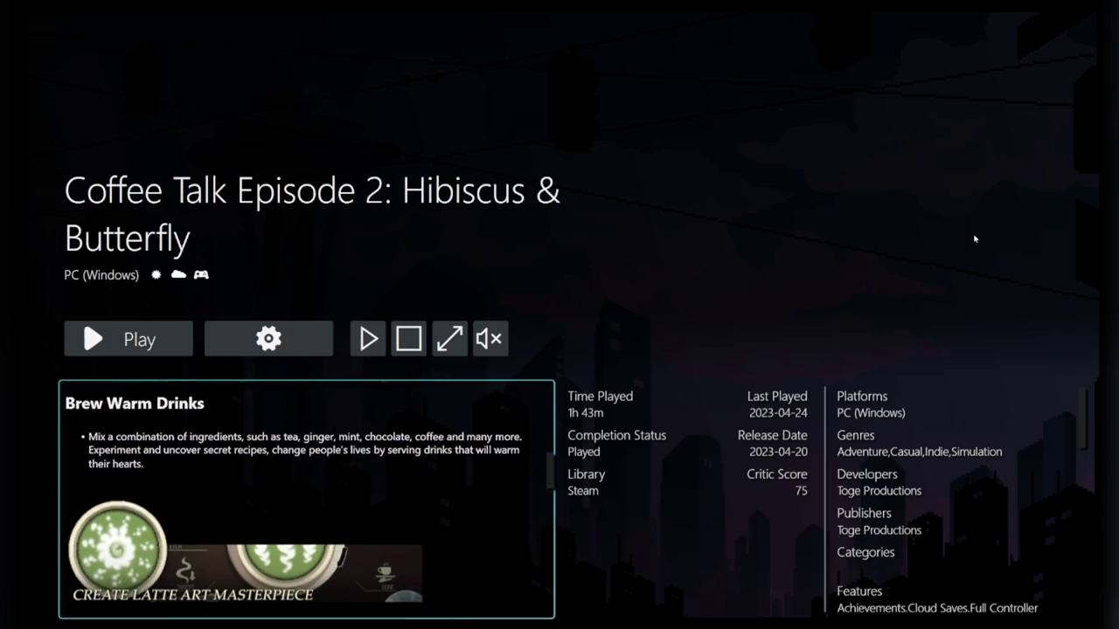
key(Escape)
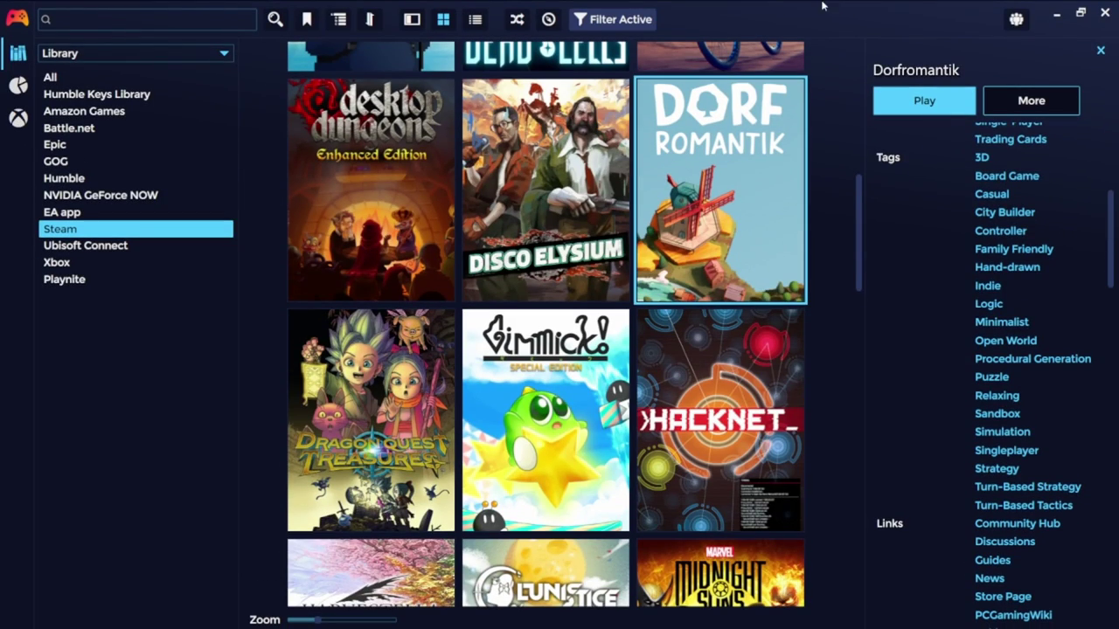
Group the Steam games in the desktop library by age rating and apply the Favorites filter preset
click(338, 19)
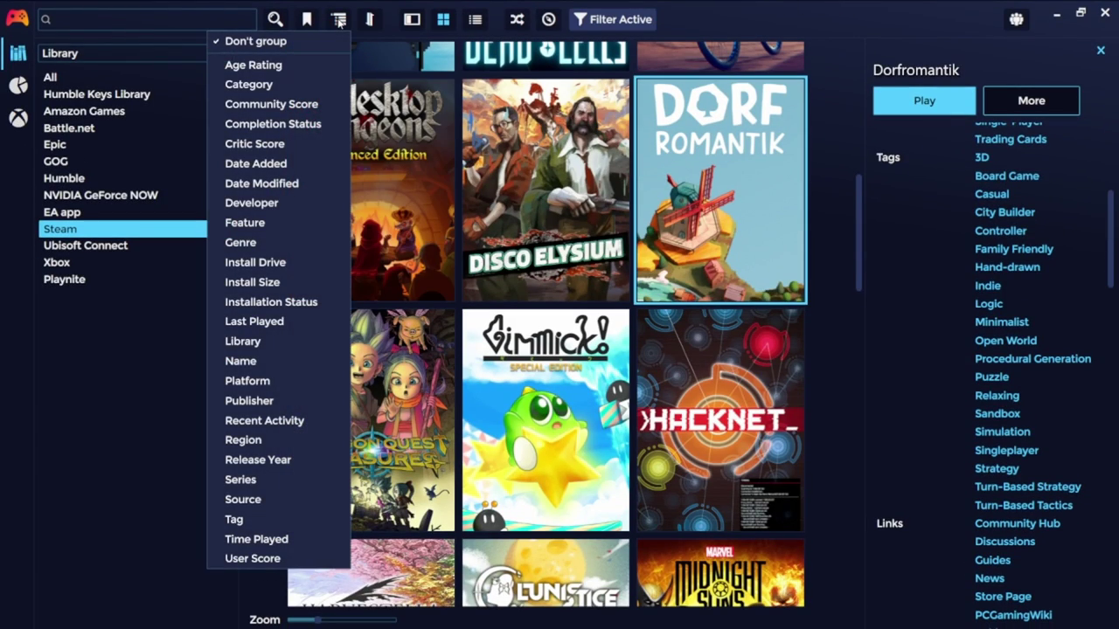
click(305, 69)
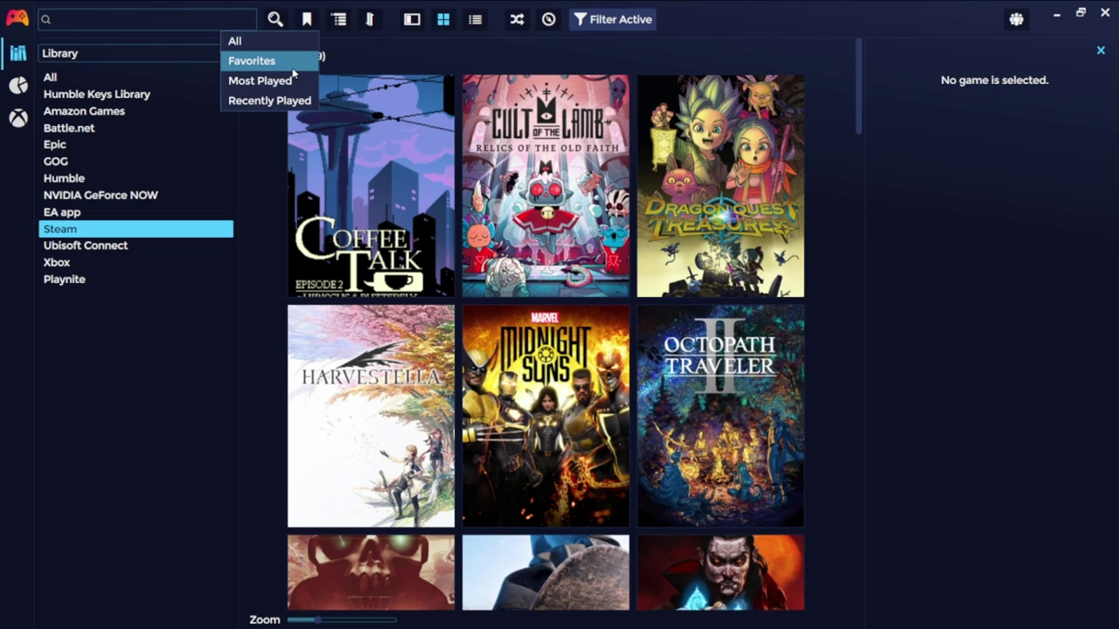
click(293, 63)
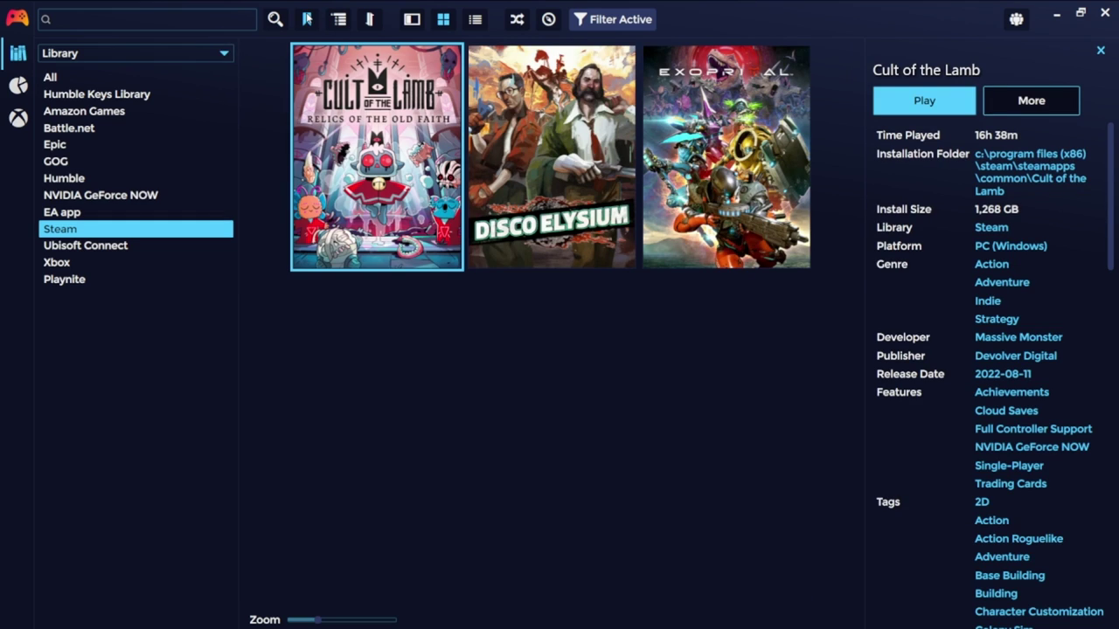
click(267, 43)
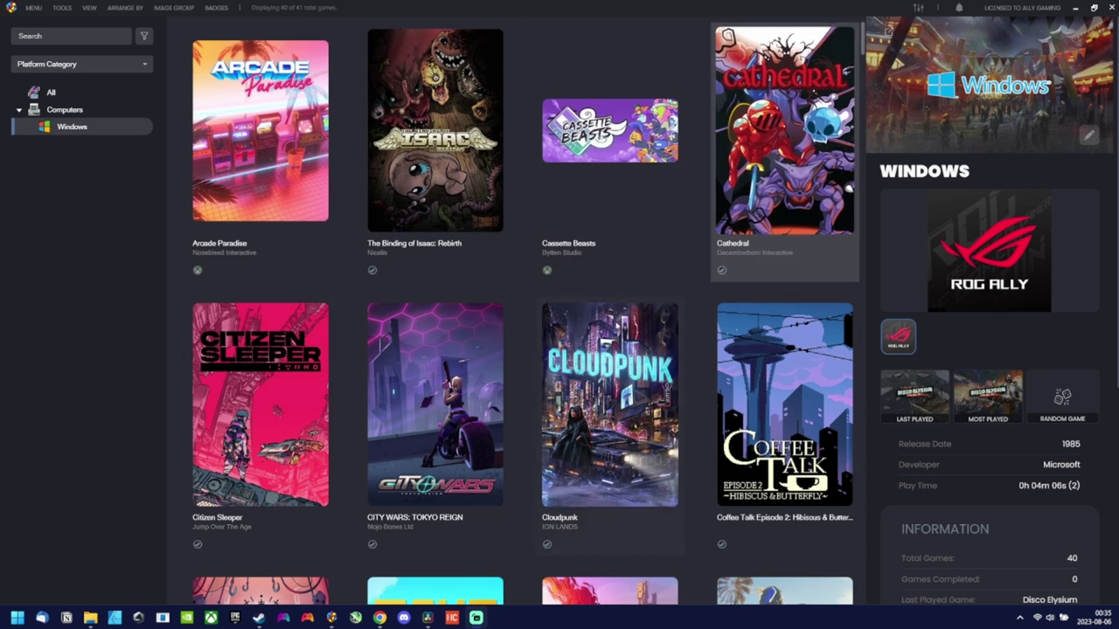
Look through the Windows games in LaunchBox down to The Outer Worlds and back up to Cult of the Lamb
scroll(615, 325, down, 6)
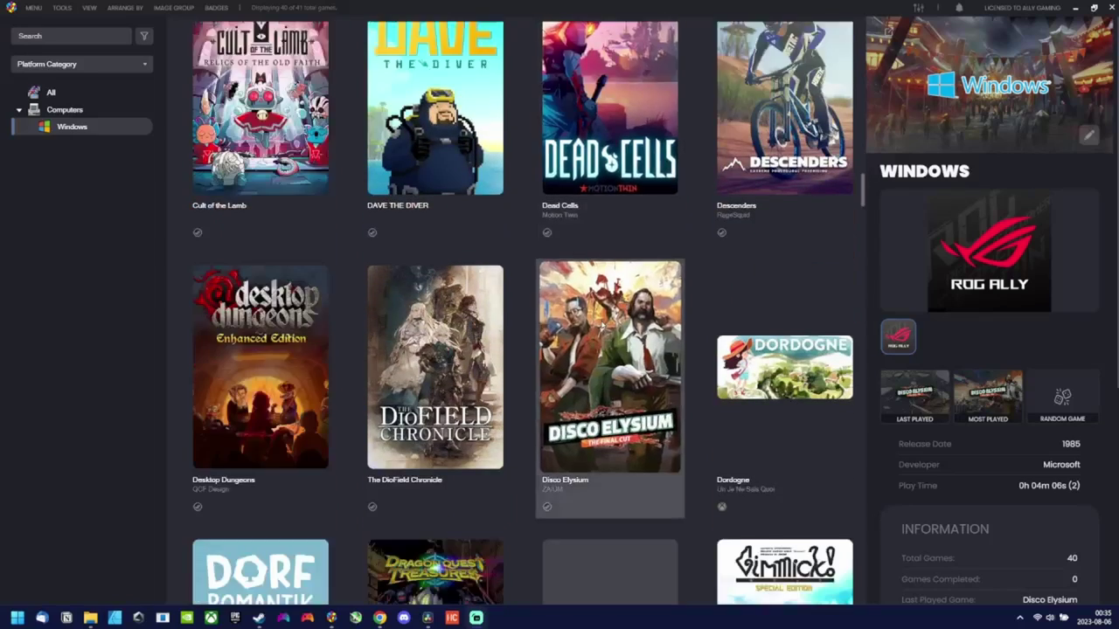
scroll(602, 325, down, 6)
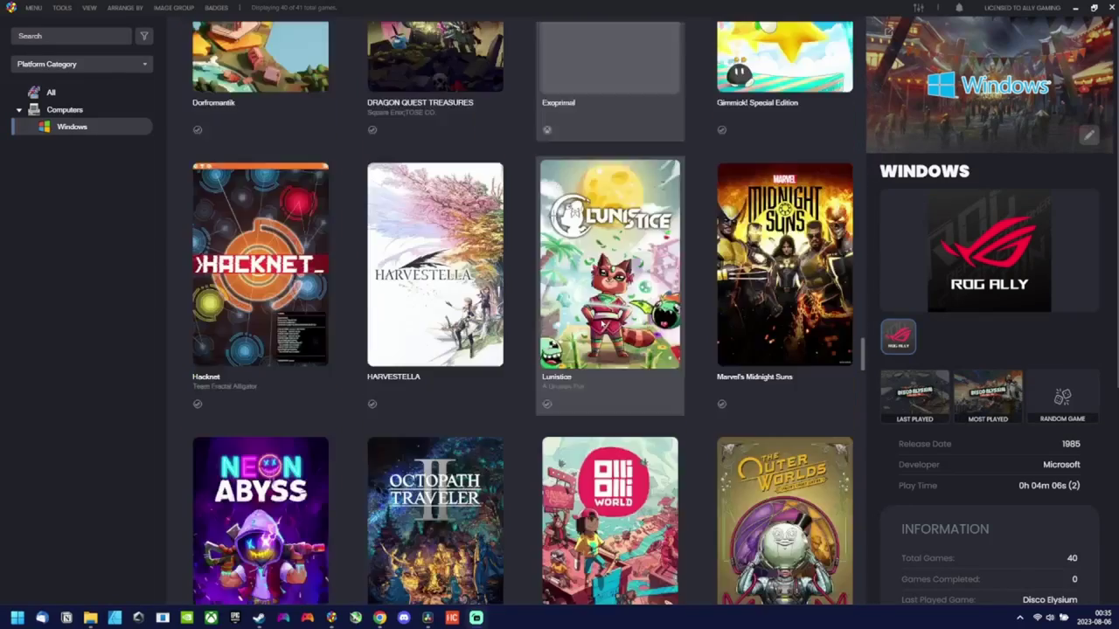
scroll(602, 325, up, 8)
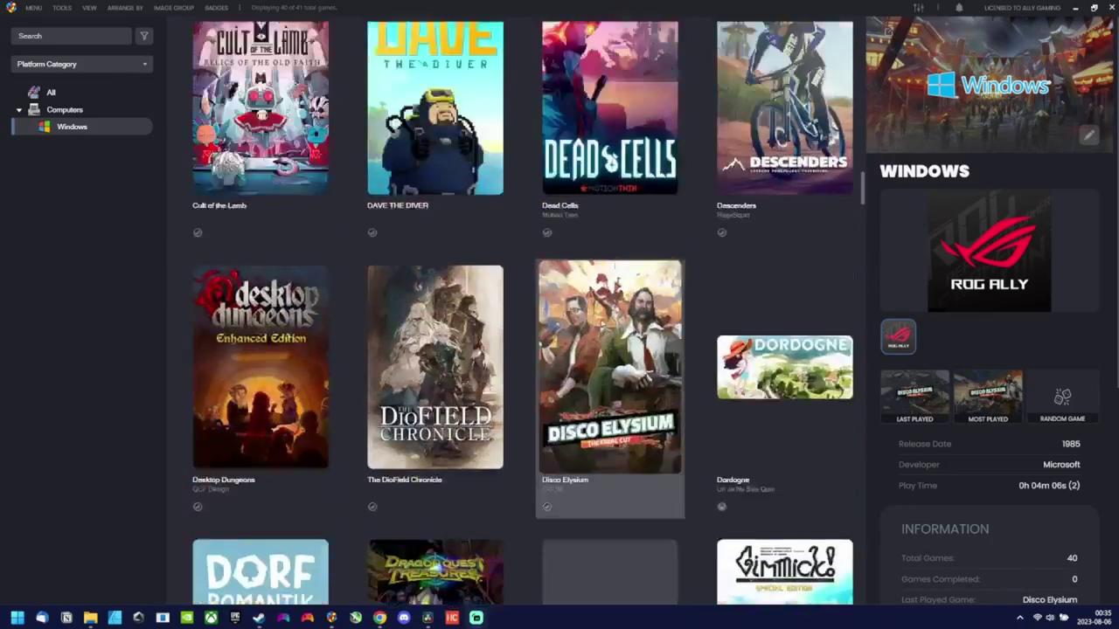
Read through the LaunchBox website's feature overview, Premium features, DRM and gifting sections down to the Windows licensing options
scroll(603, 326, down, 15)
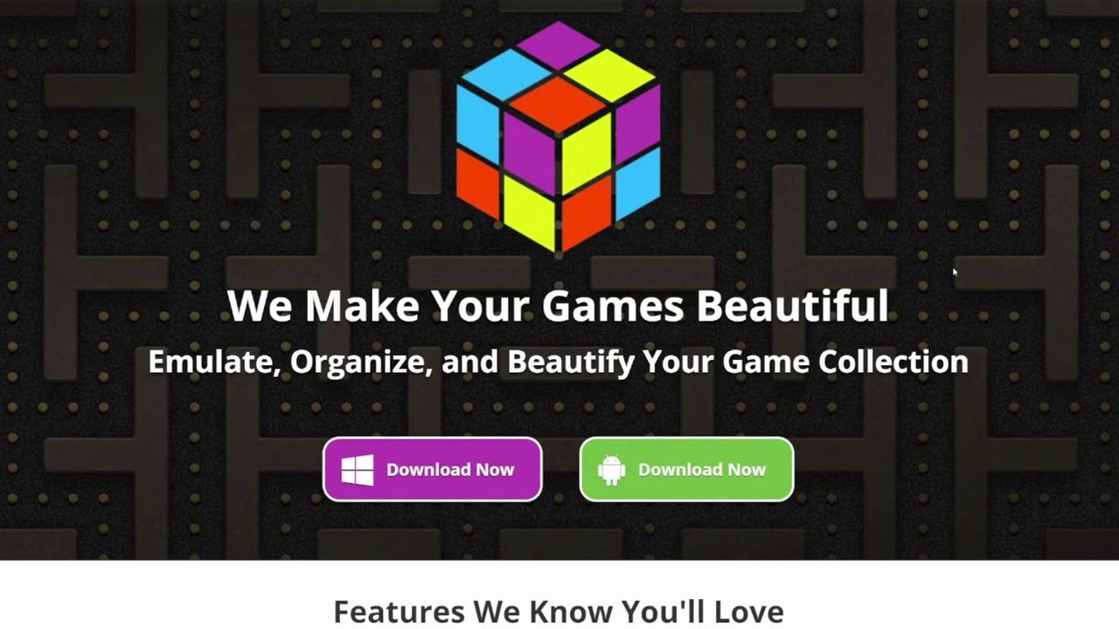
scroll(954, 273, down, 6)
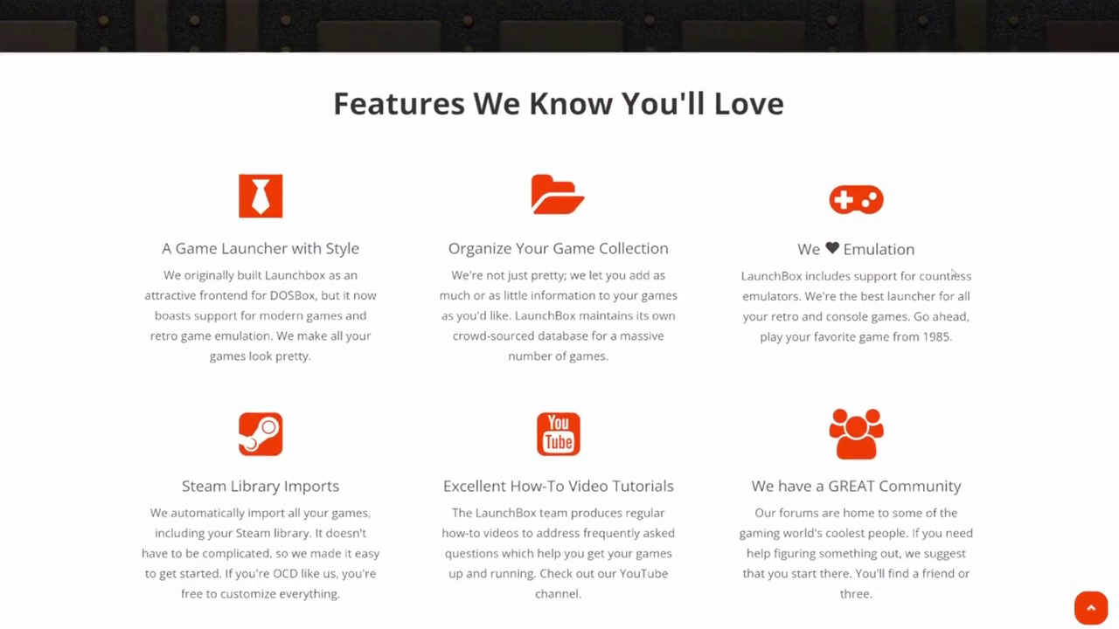
scroll(954, 273, down, 1)
scroll(953, 272, down, 6)
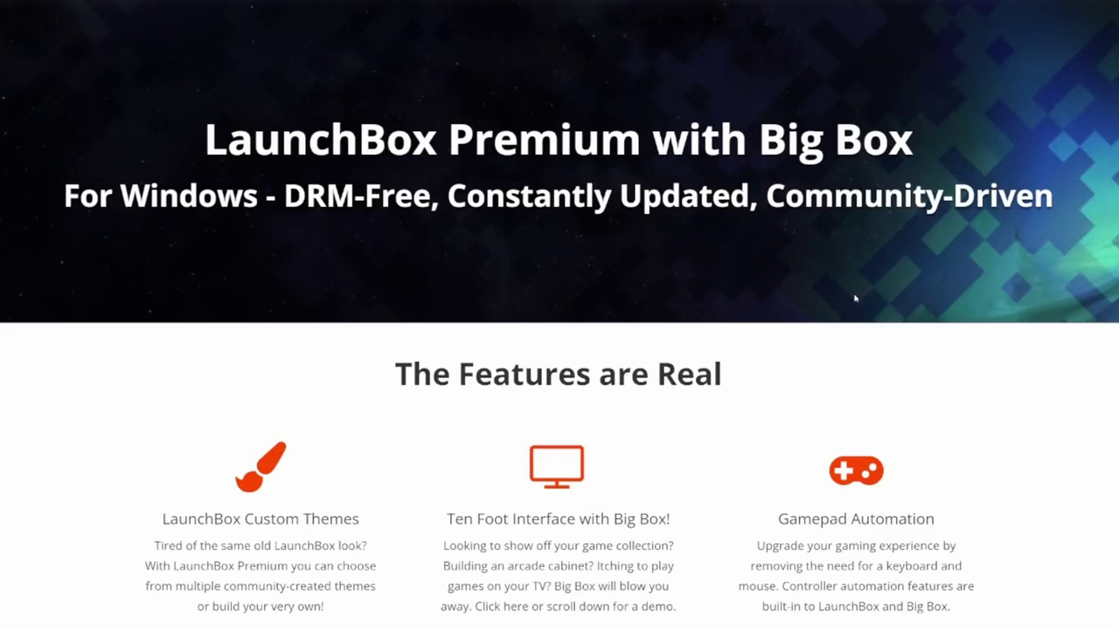
scroll(855, 299, down, 4)
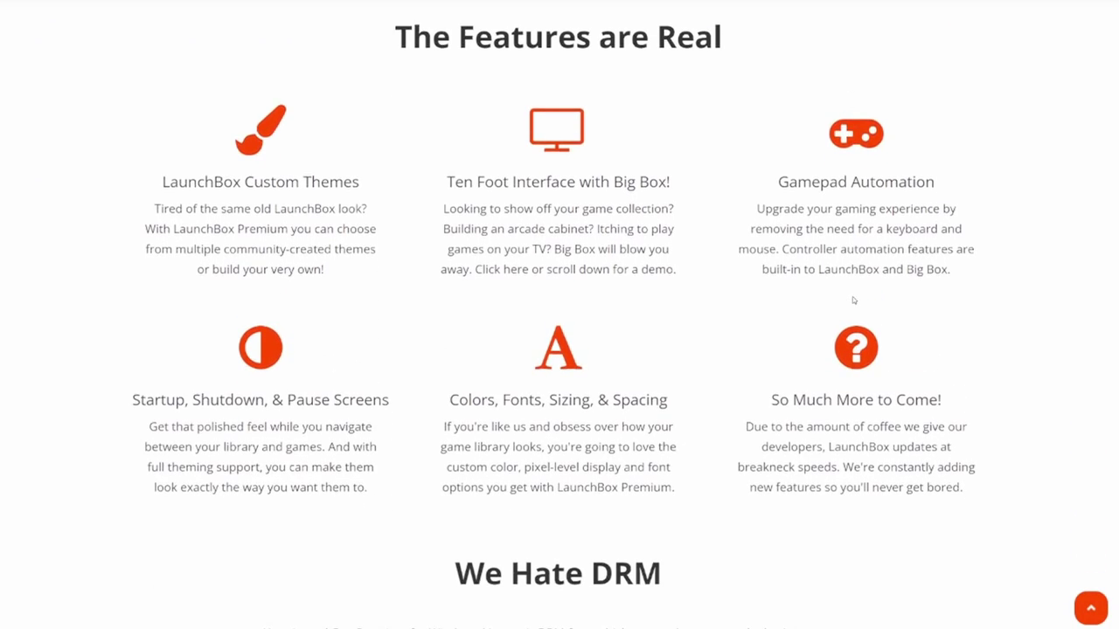
scroll(852, 300, down, 5)
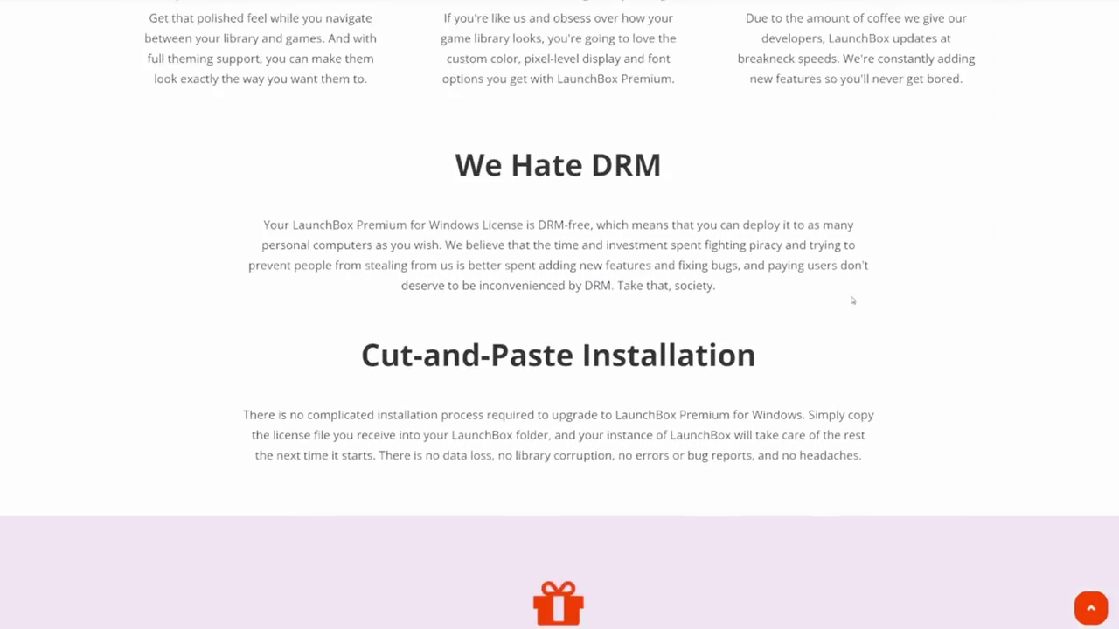
scroll(852, 299, down, 5)
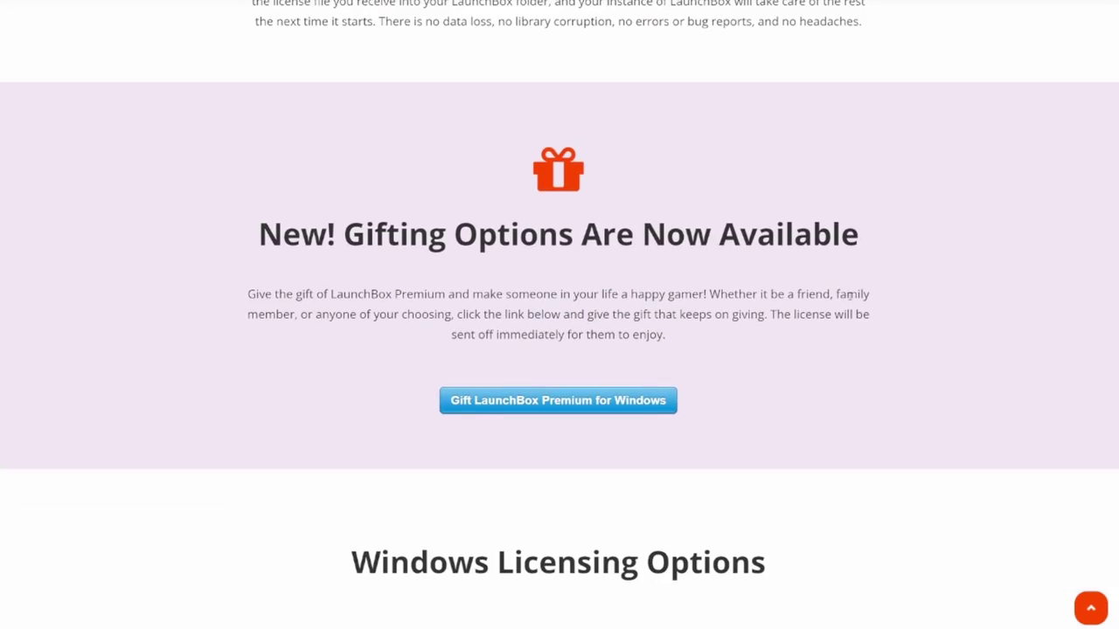
scroll(850, 298, down, 8)
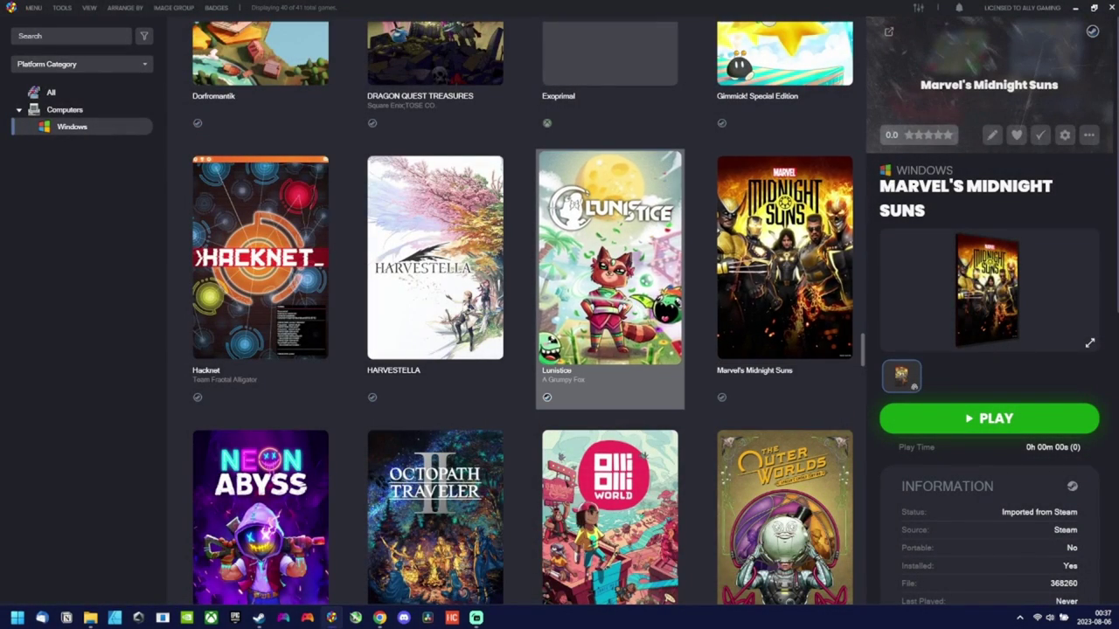
Show the game details of Hacknet and Dorfromantik in the Windows library
click(238, 300)
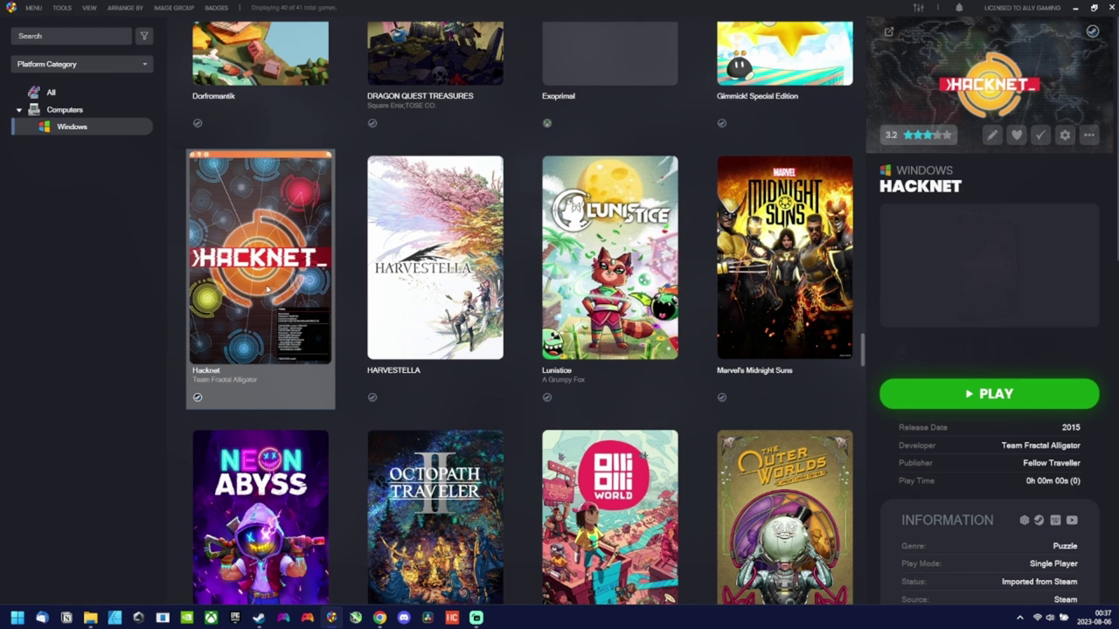
scroll(267, 289, up, 3)
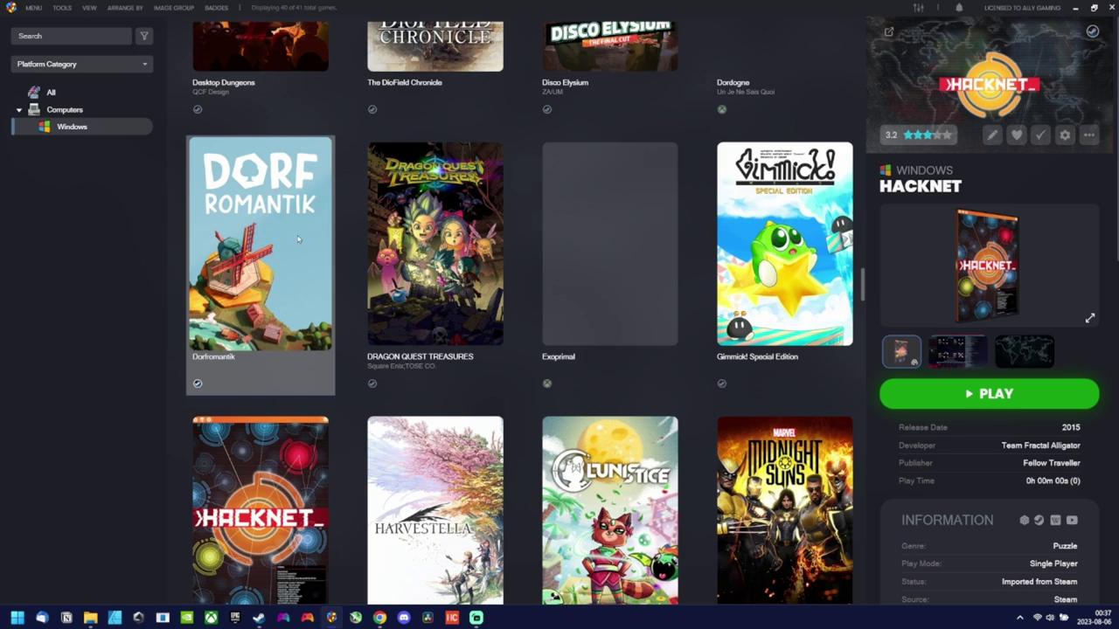
click(301, 190)
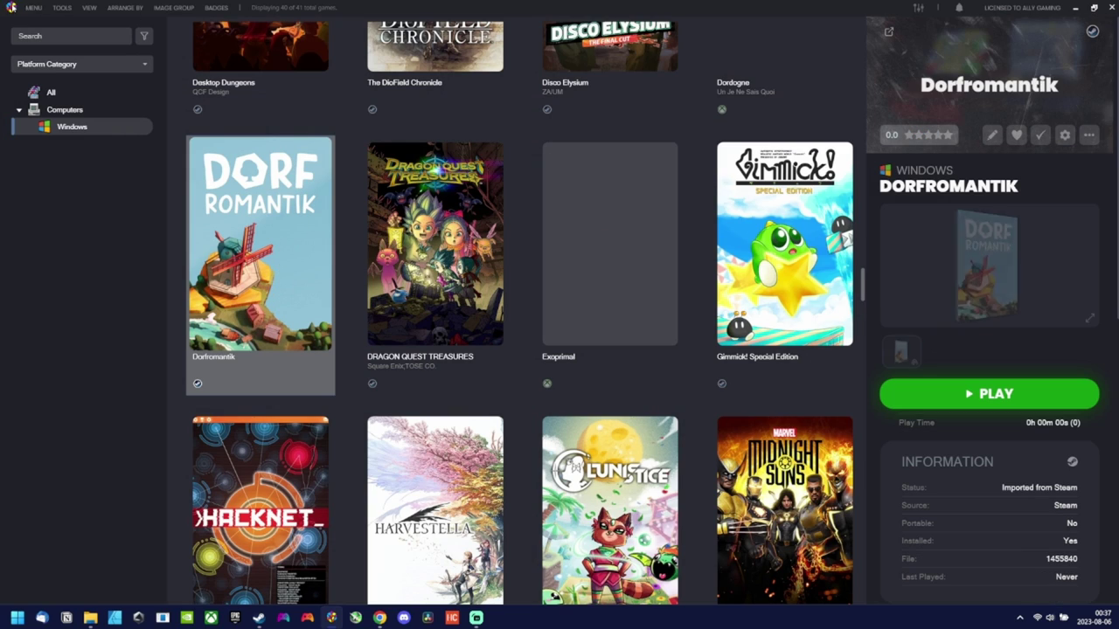
Open the LaunchBox options and look through the settings categories down to the visuals and main window theme entries
click(31, 7)
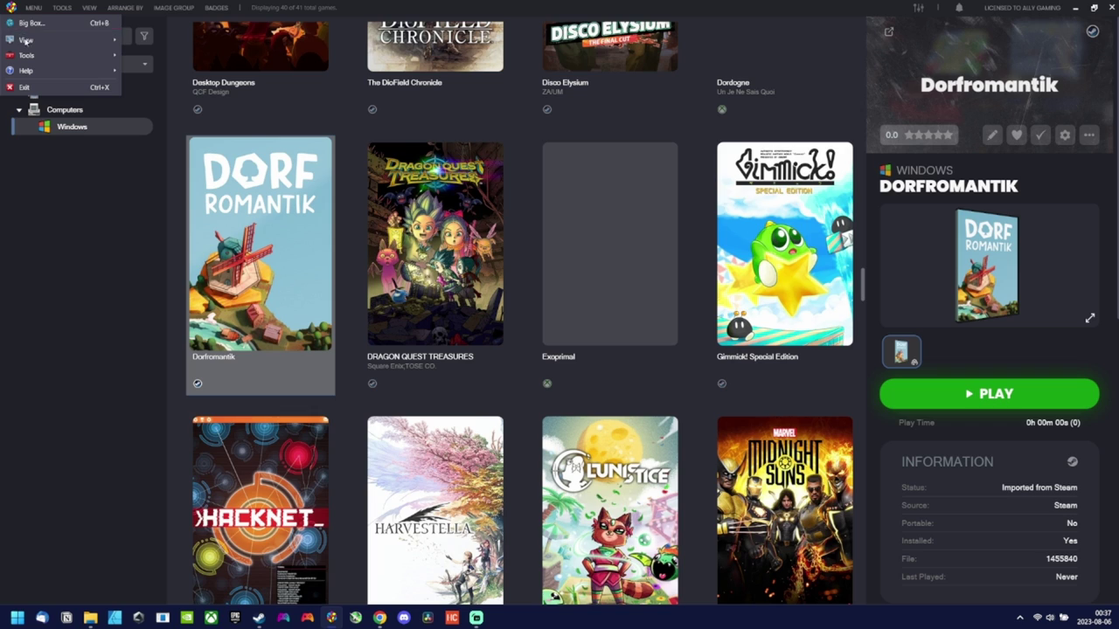
mouse_move(29, 56)
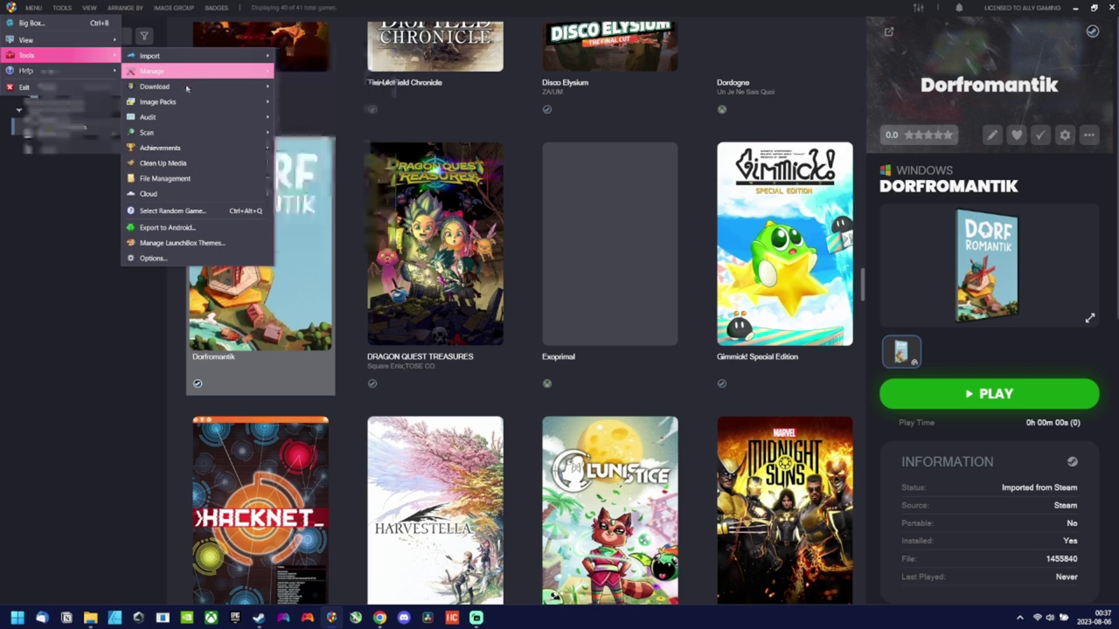
mouse_move(183, 178)
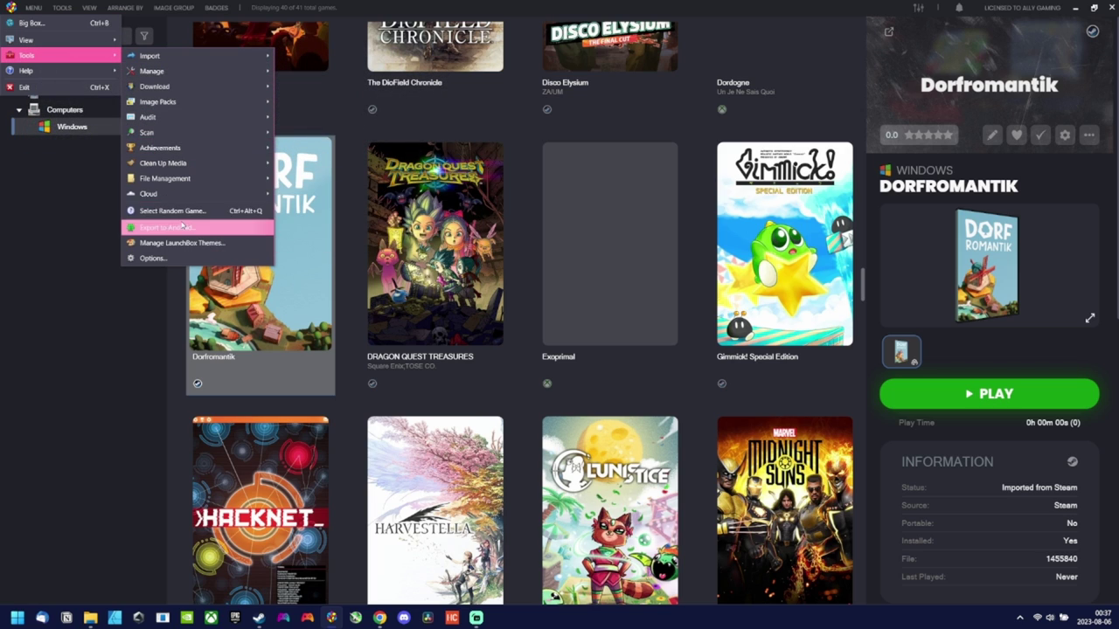
click(179, 245)
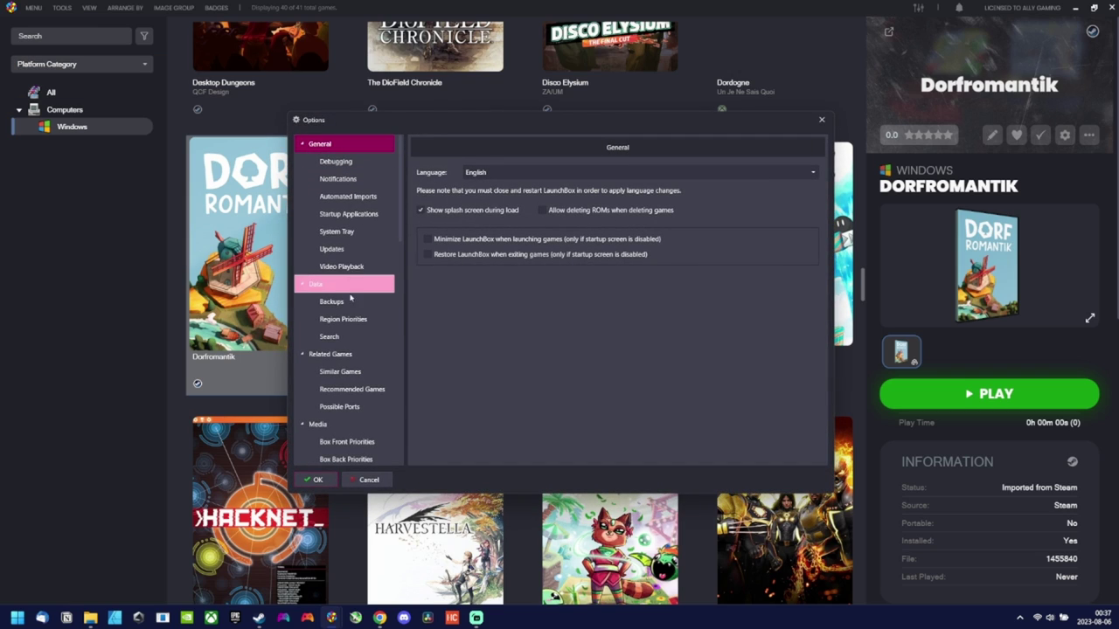
scroll(352, 316, down, 2)
scroll(353, 317, down, 5)
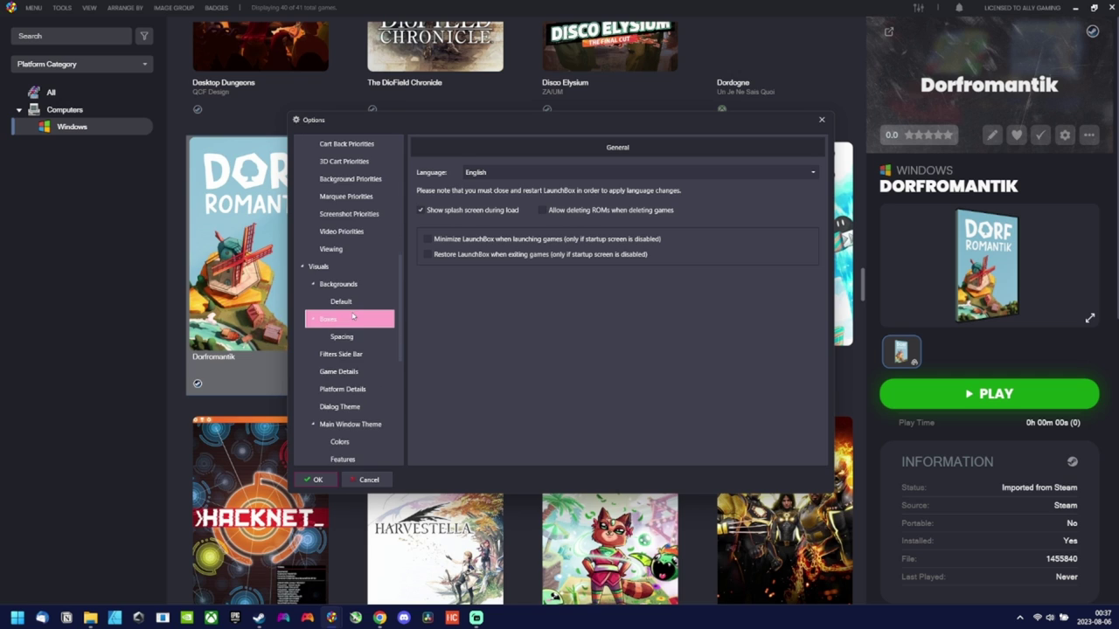
scroll(353, 317, down, 2)
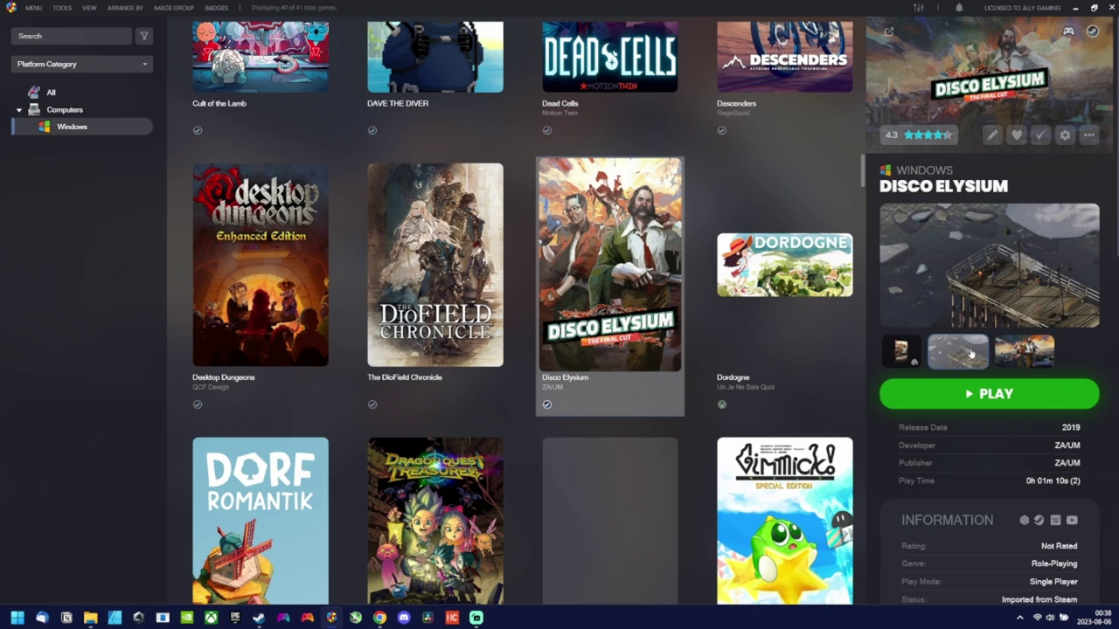
Review Disco Elysium's information and description, then open its Wikipedia article and read through it
scroll(1041, 233, down, 3)
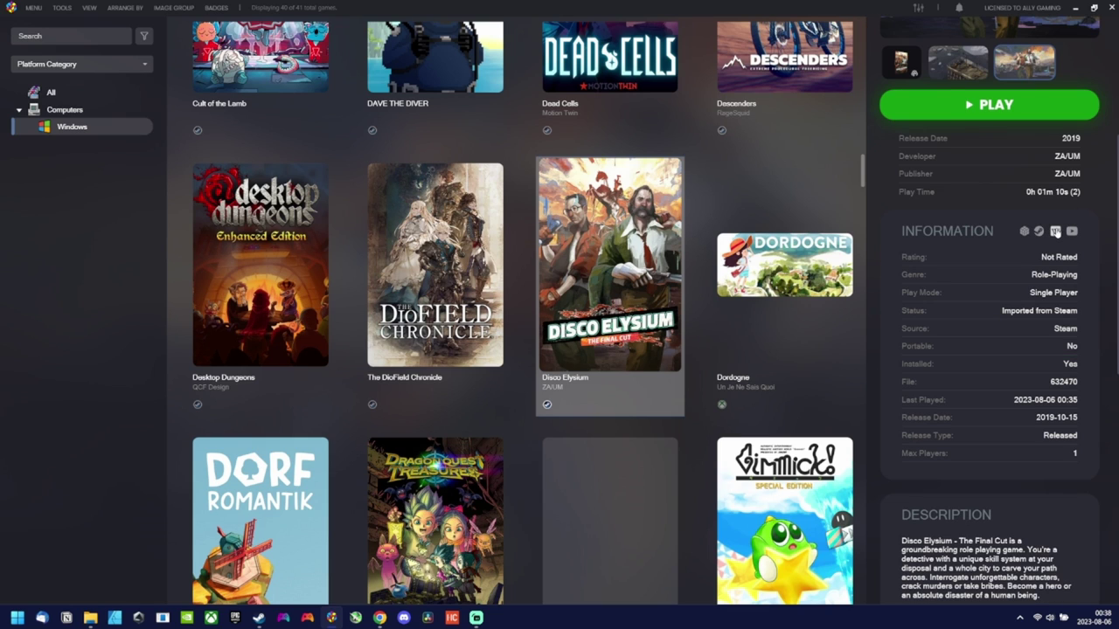
click(1055, 231)
scroll(573, 294, down, 3)
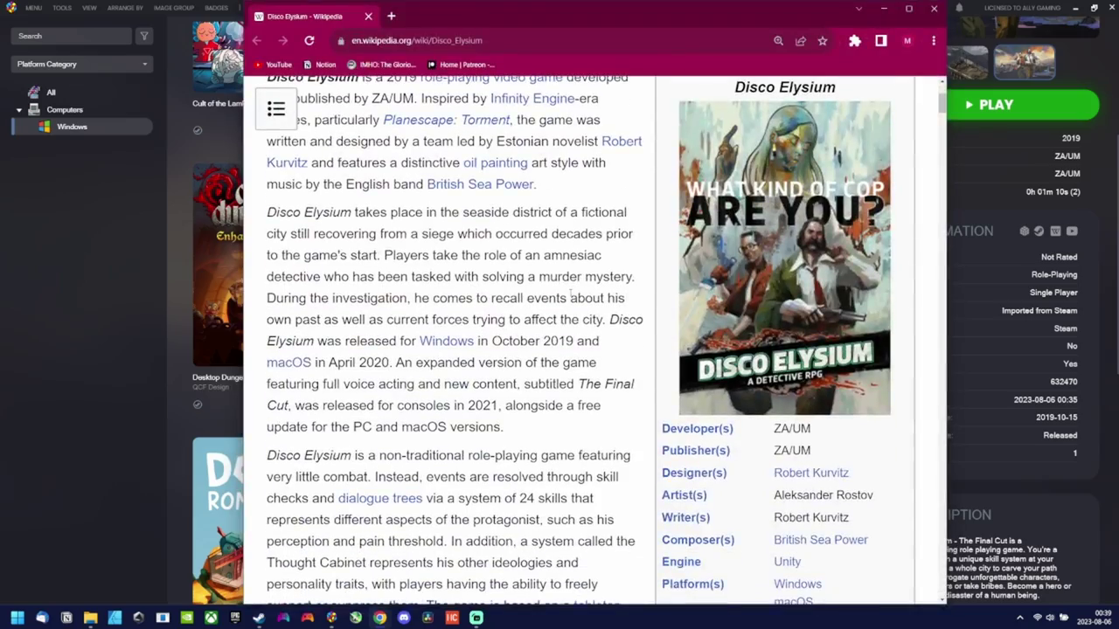
scroll(571, 292, down, 8)
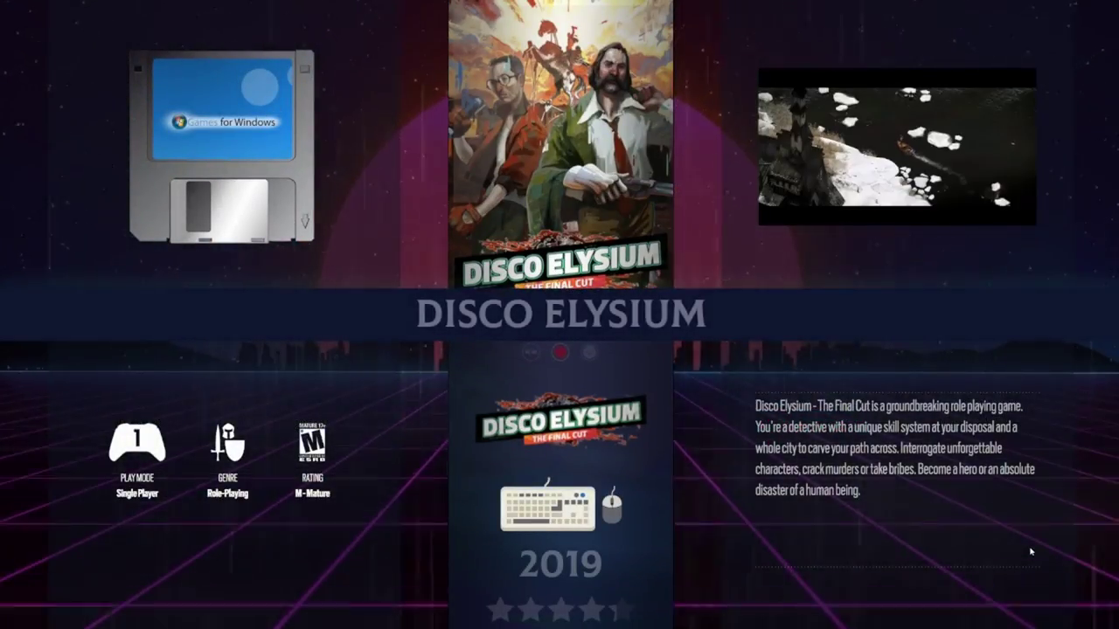
Leave Disco Elysium's details page in Big Box and view the details of Arcade Paradise and The Binding of Isaac: Rebirth
key(Escape)
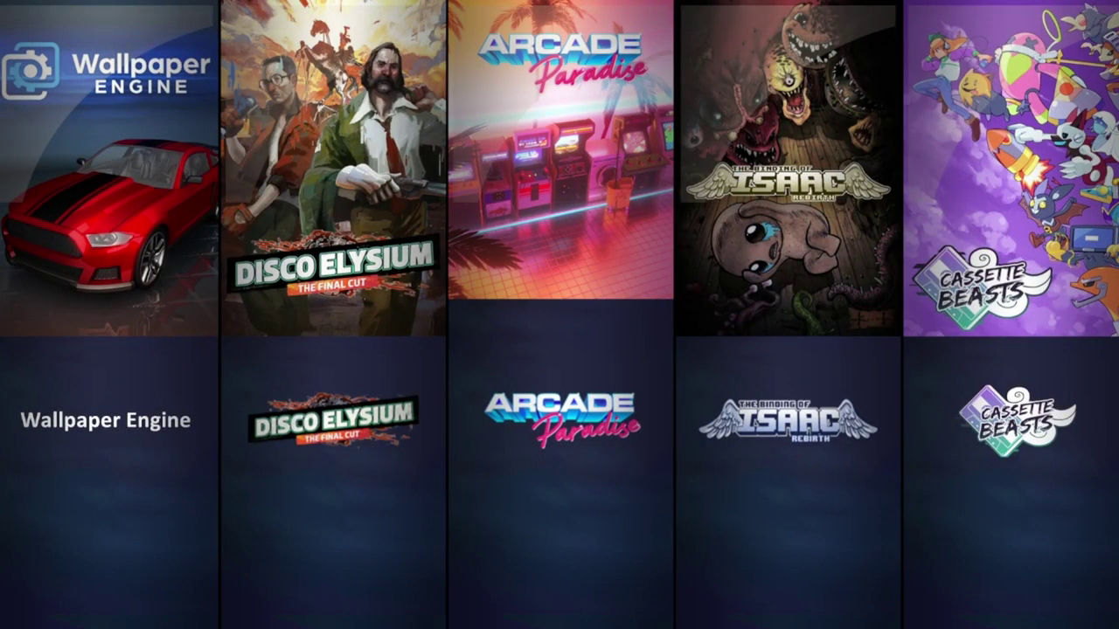
key(Return)
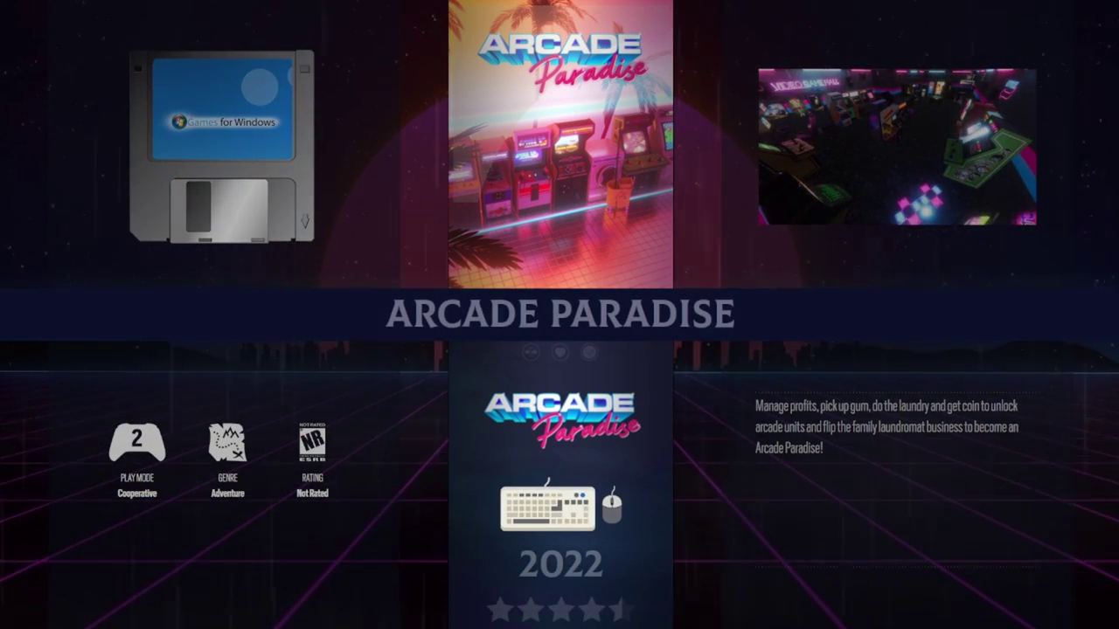
key(Escape)
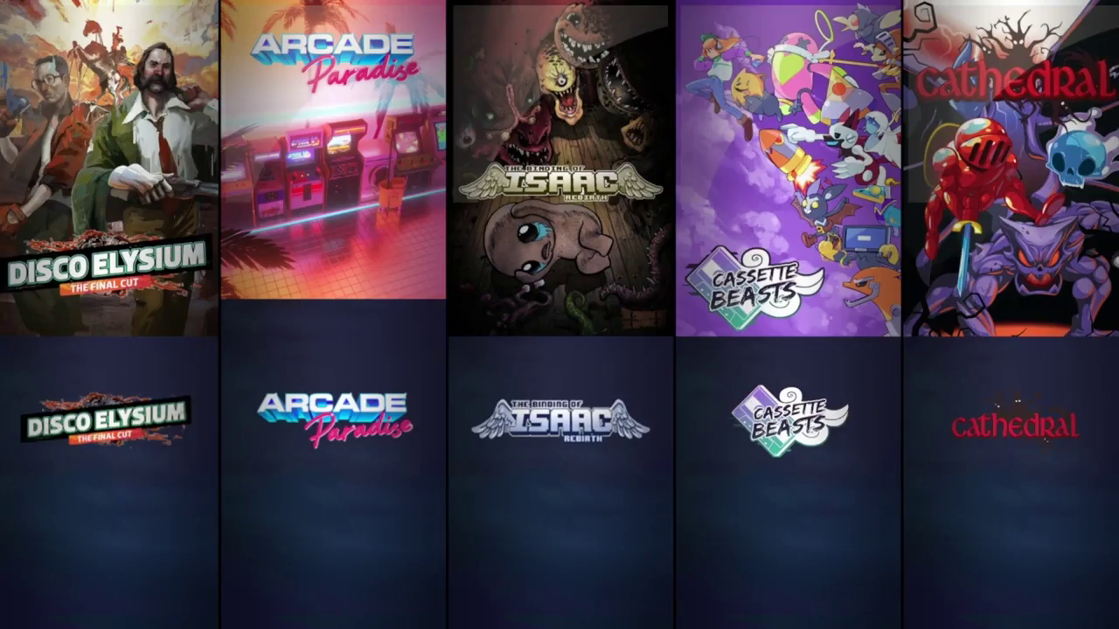
key(Return)
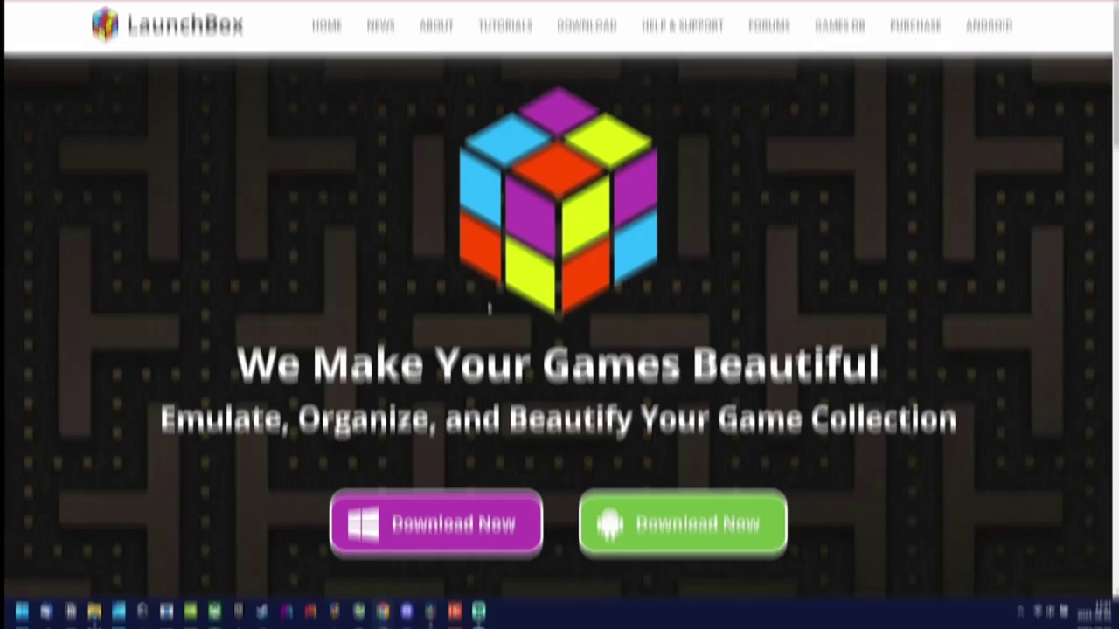
Open the Windows download page on the LaunchBox website and request the download with an email address
scroll(490, 302, down, 2)
scroll(490, 302, down, 1)
scroll(481, 290, up, 2)
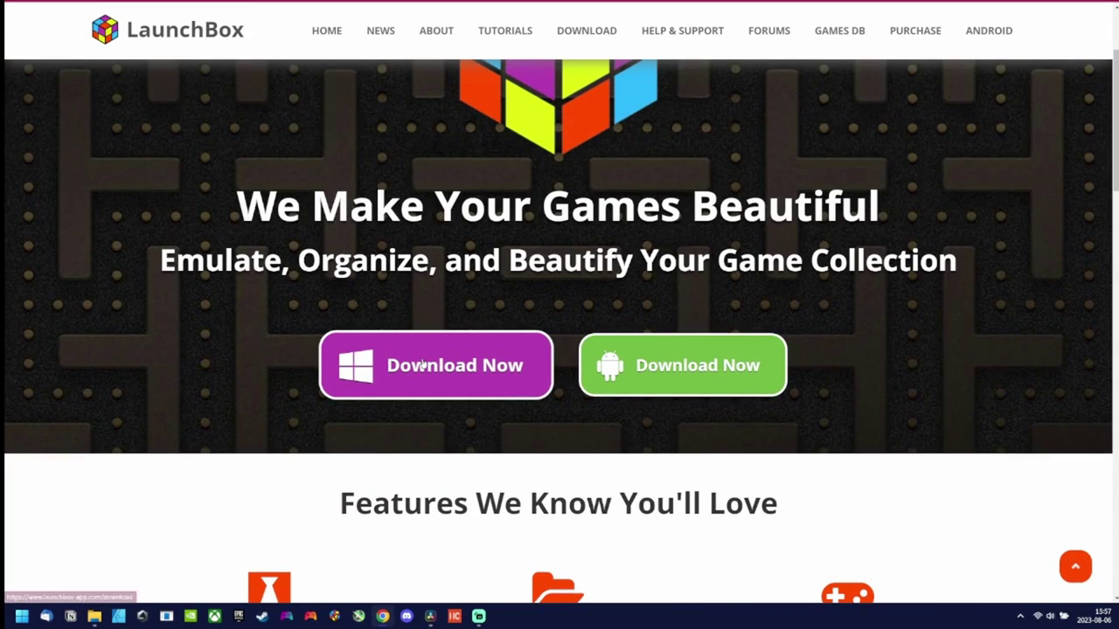
click(470, 333)
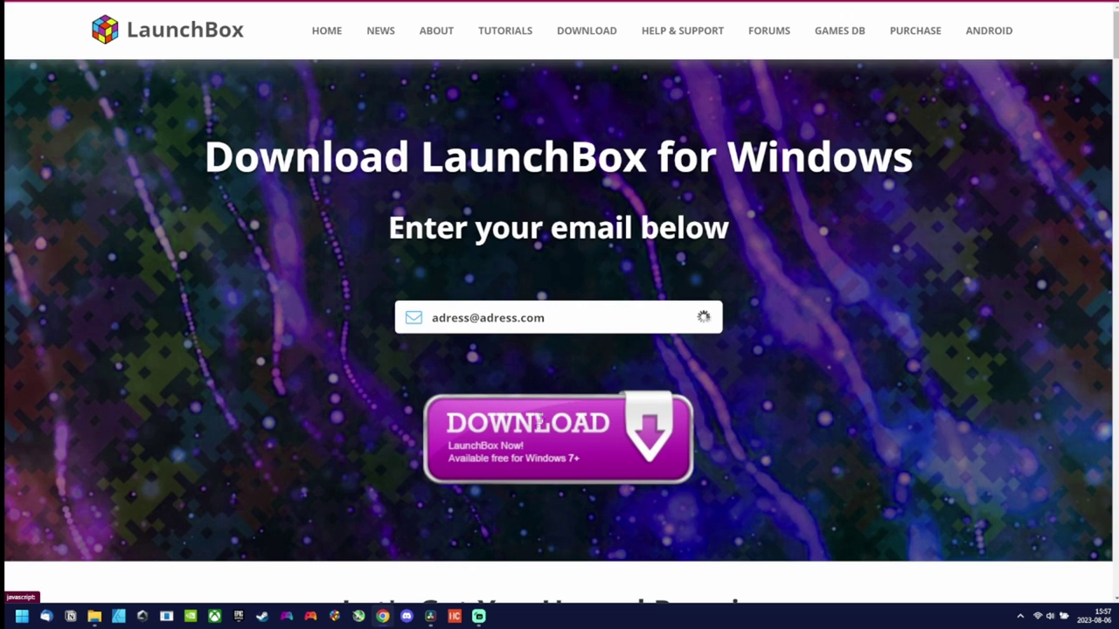
click(538, 420)
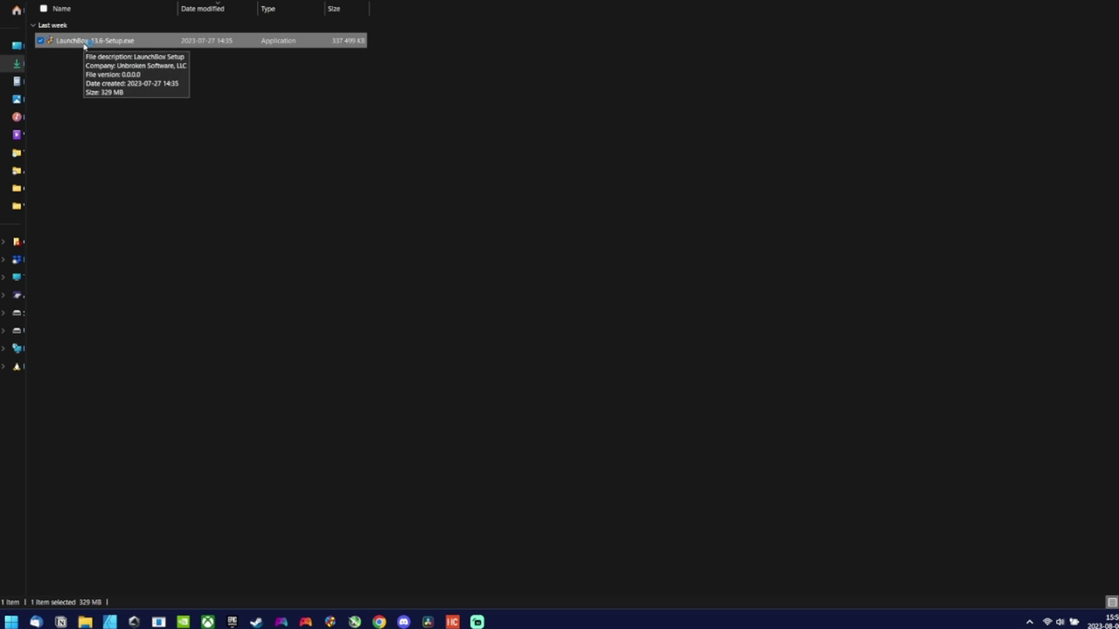
Run LaunchBox-13.6-Setup.exe with English as the setup language, accept the license agreement and keep the default destination folder
double_click(84, 45)
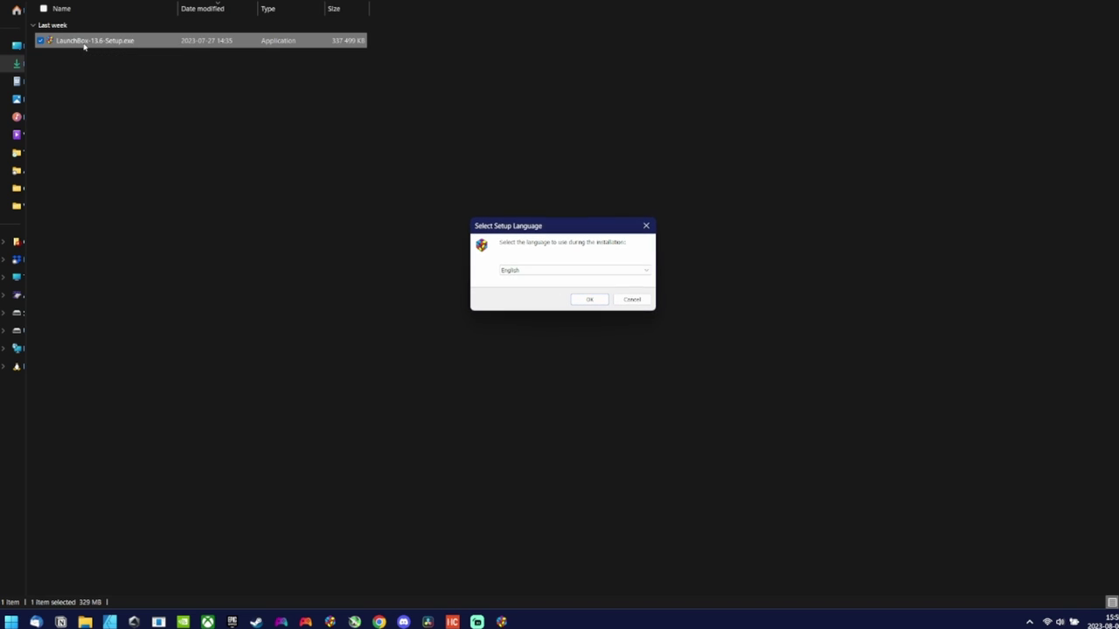
click(521, 271)
click(519, 274)
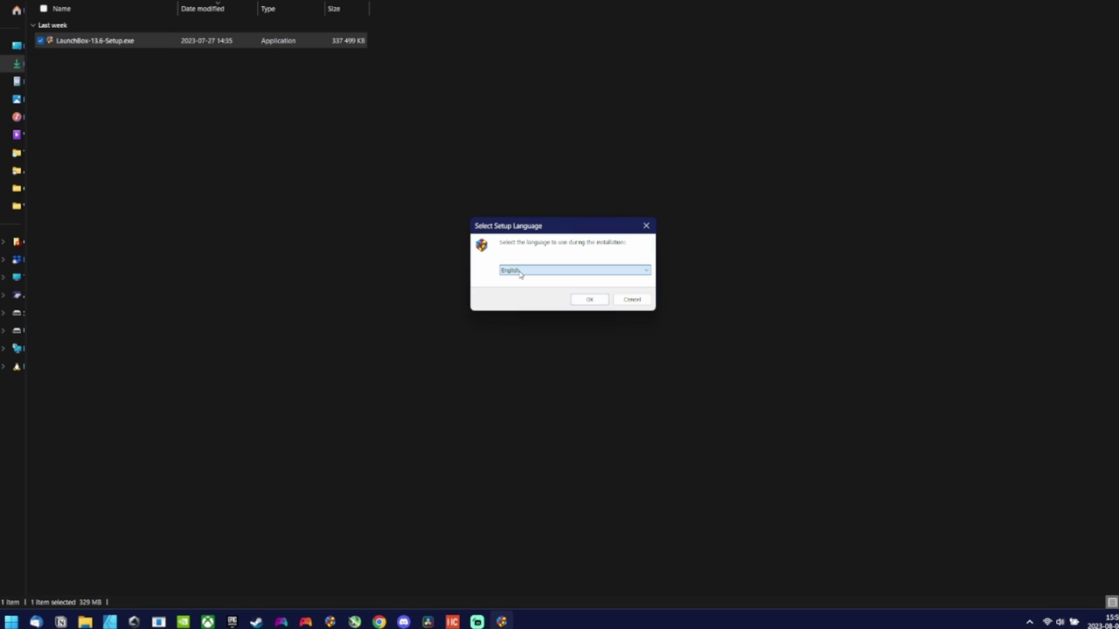
click(589, 300)
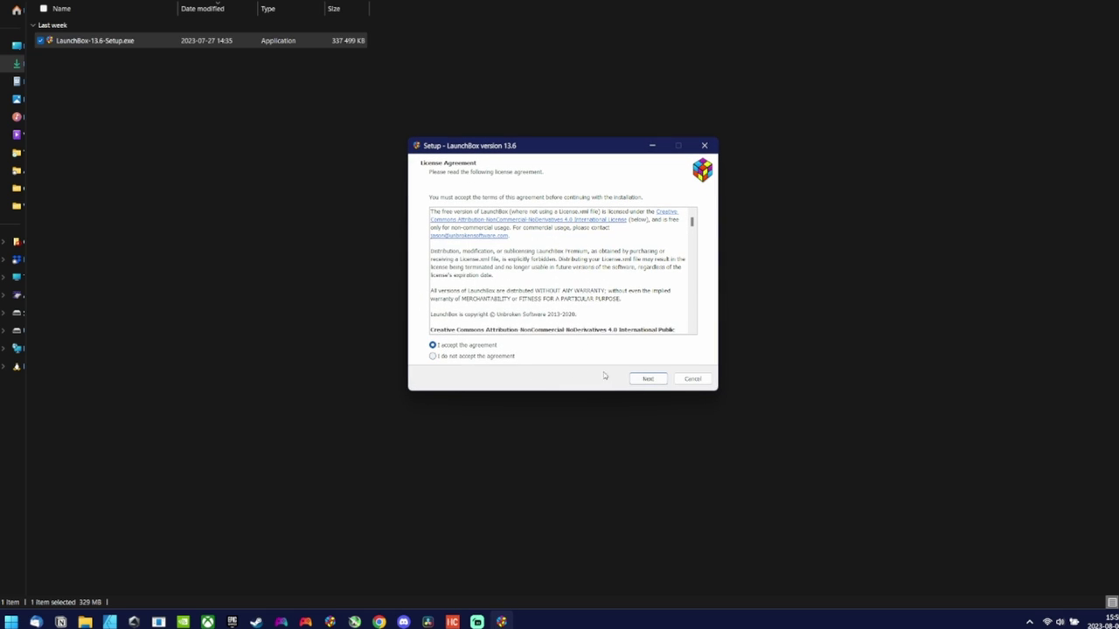
click(647, 380)
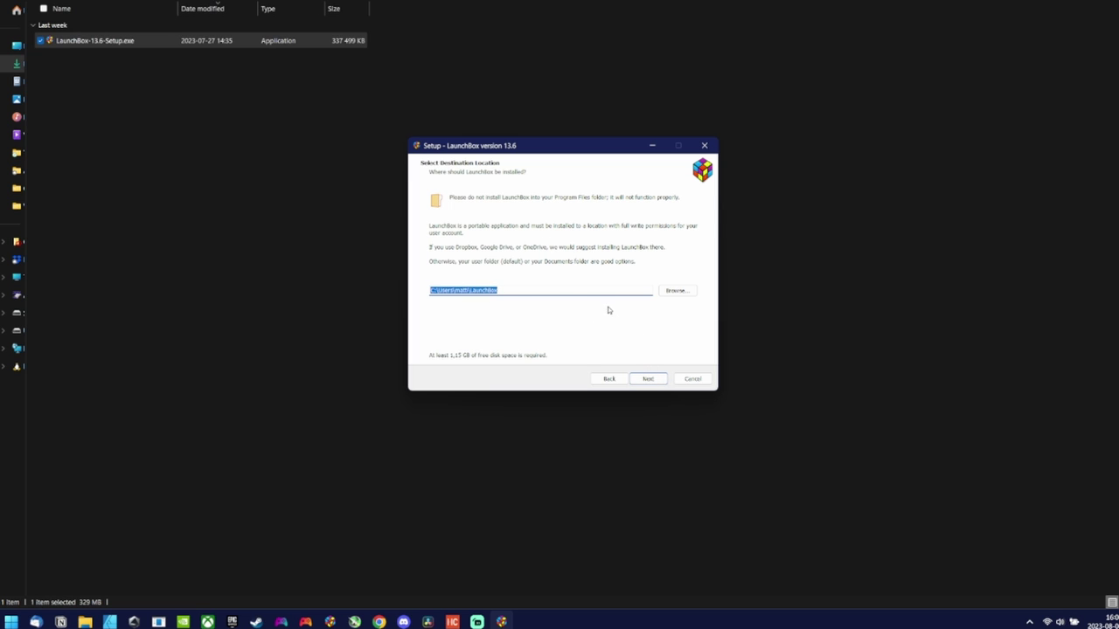
click(647, 378)
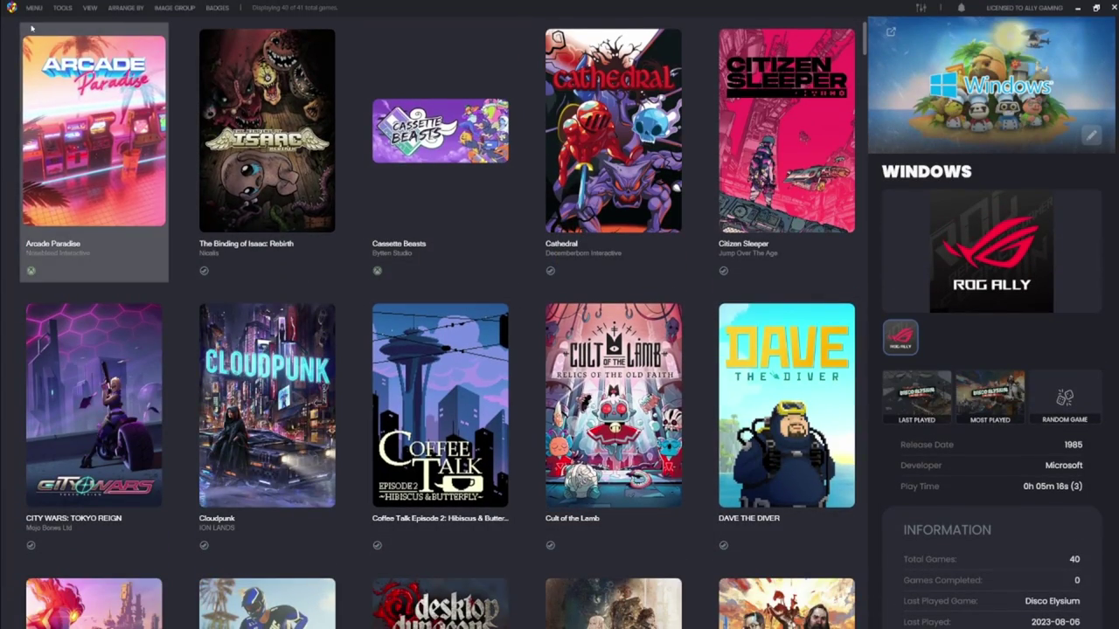
Open the LaunchBox tools list and go to its import options
click(11, 7)
mouse_move(46, 57)
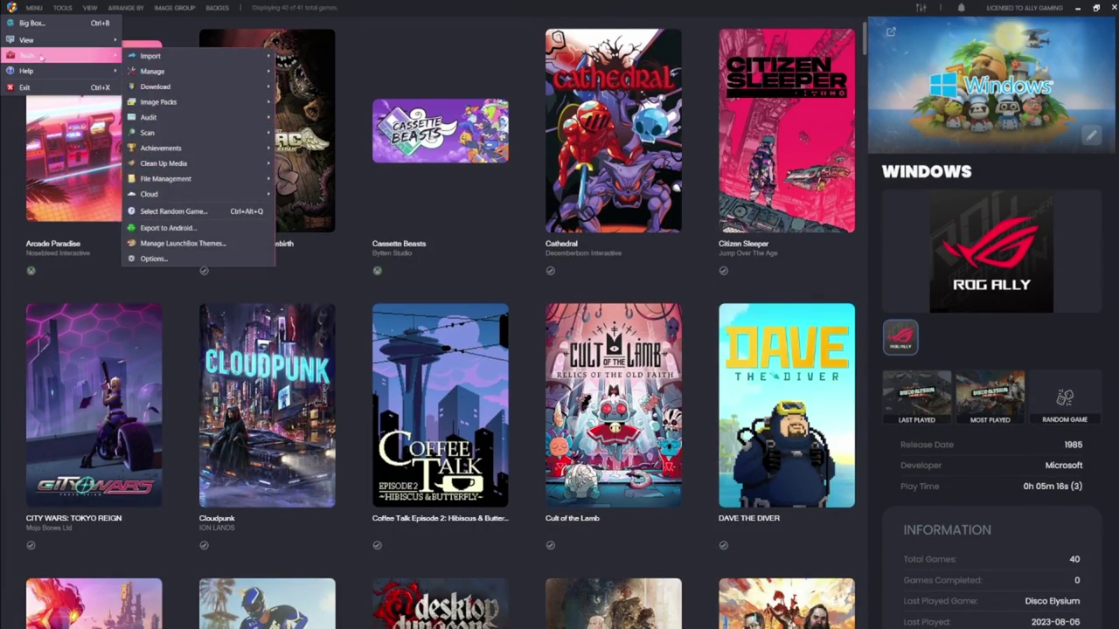
mouse_move(138, 56)
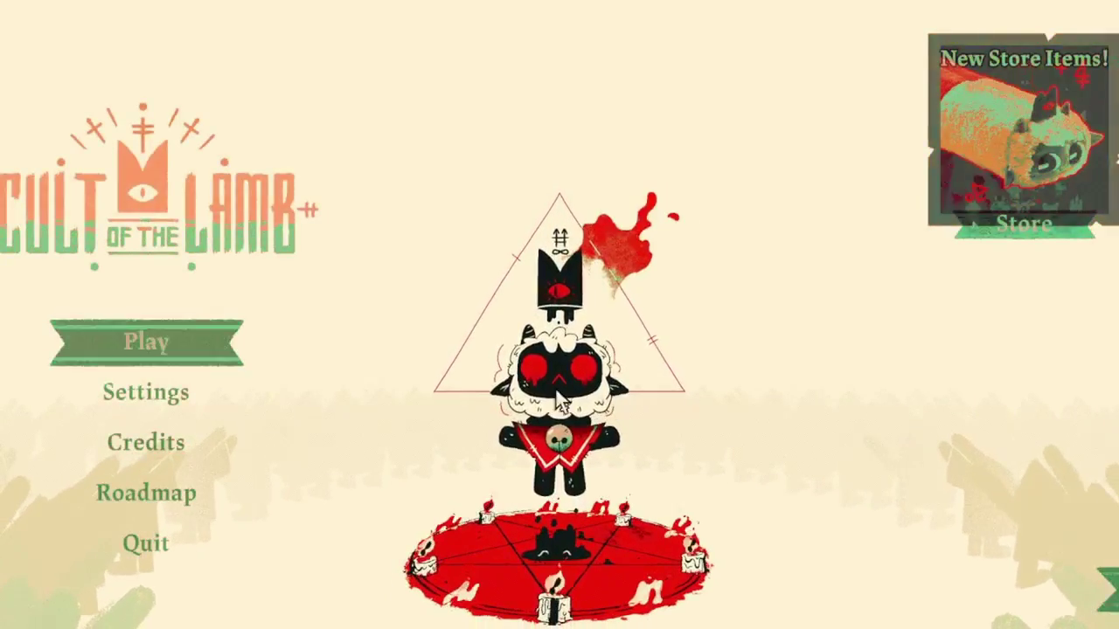
Leave Cult of the Lamb and look up through the Windows games in LaunchBox from Hacknet to Disco Elysium
click(133, 528)
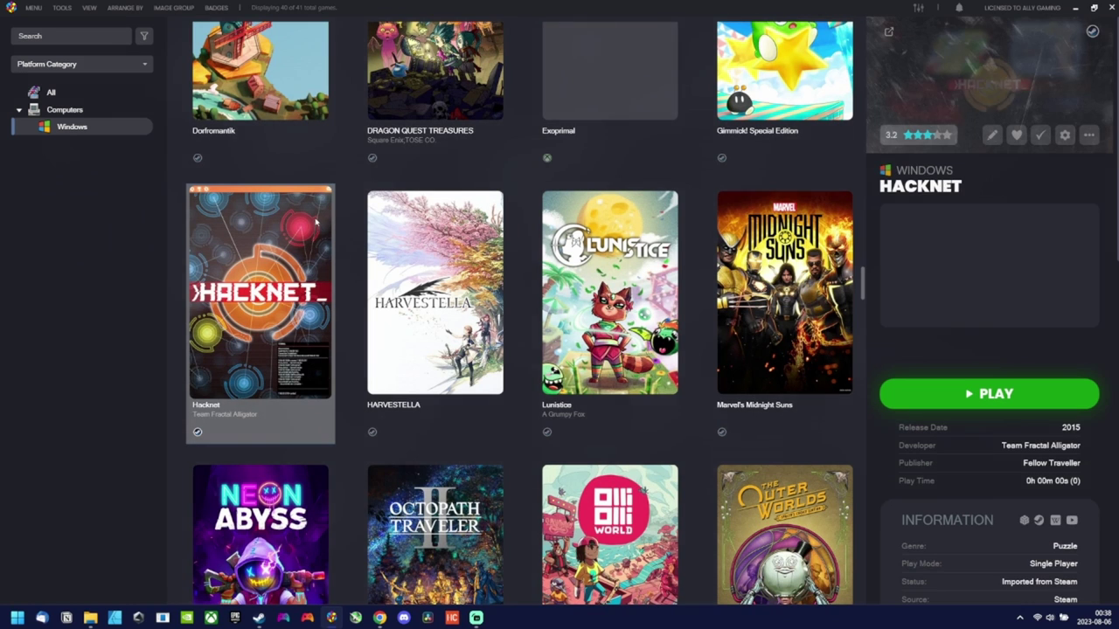
scroll(313, 224, up, 3)
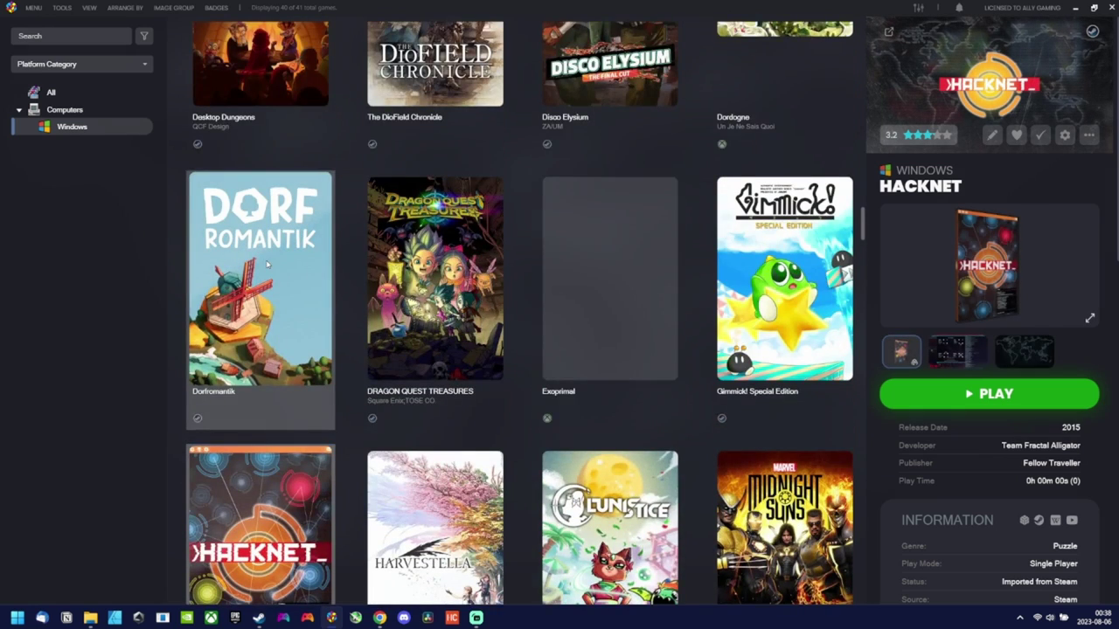
View Hacknet's 3D box art enlarged to full screen, then return to the Windows library
scroll(268, 264, up, 3)
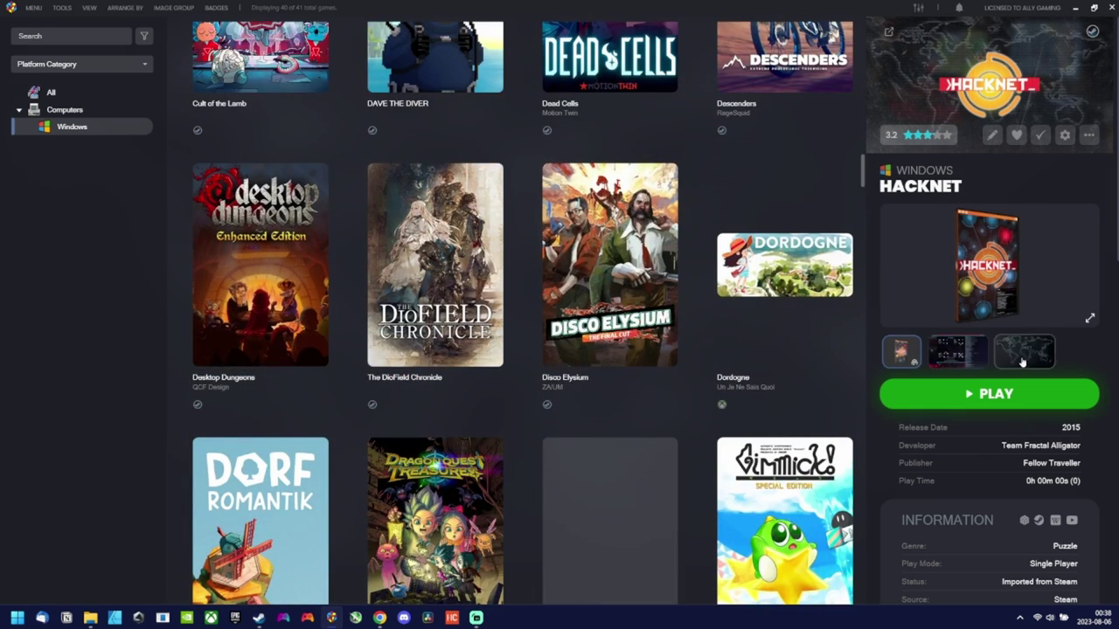
click(1089, 320)
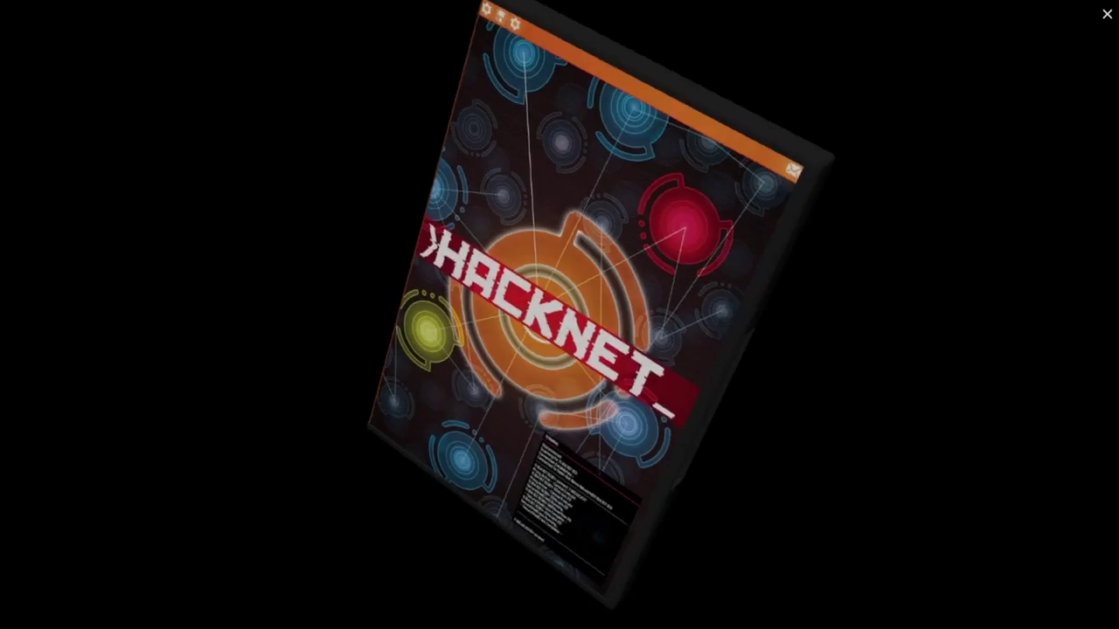
click(1109, 15)
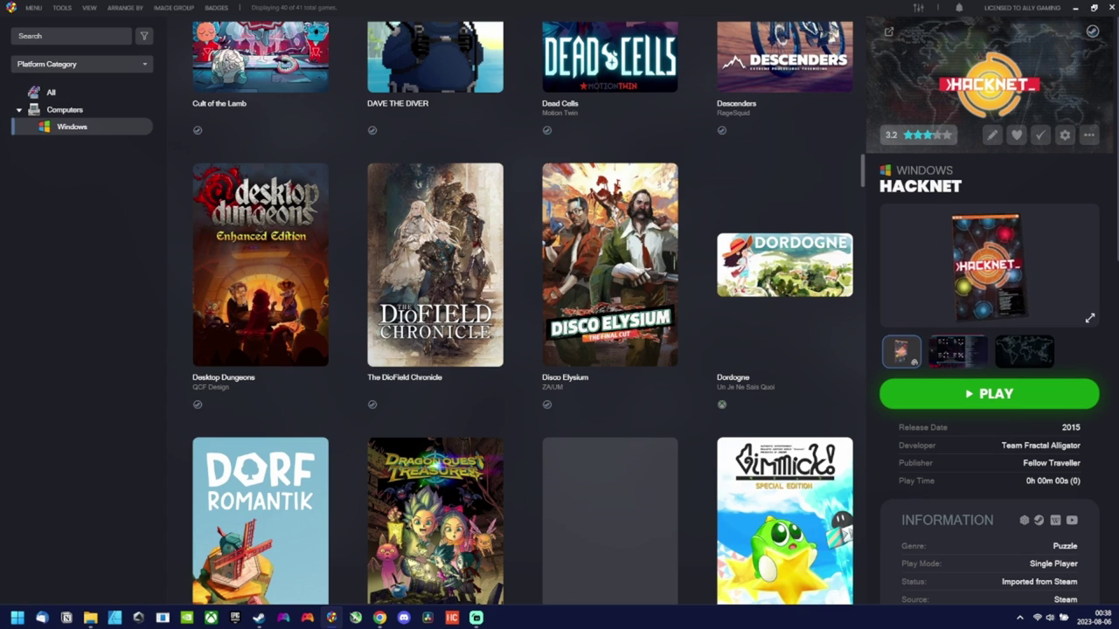
Select Disco Elysium, watch its Steam trailer in an enlarged browser window and close the video
click(609, 262)
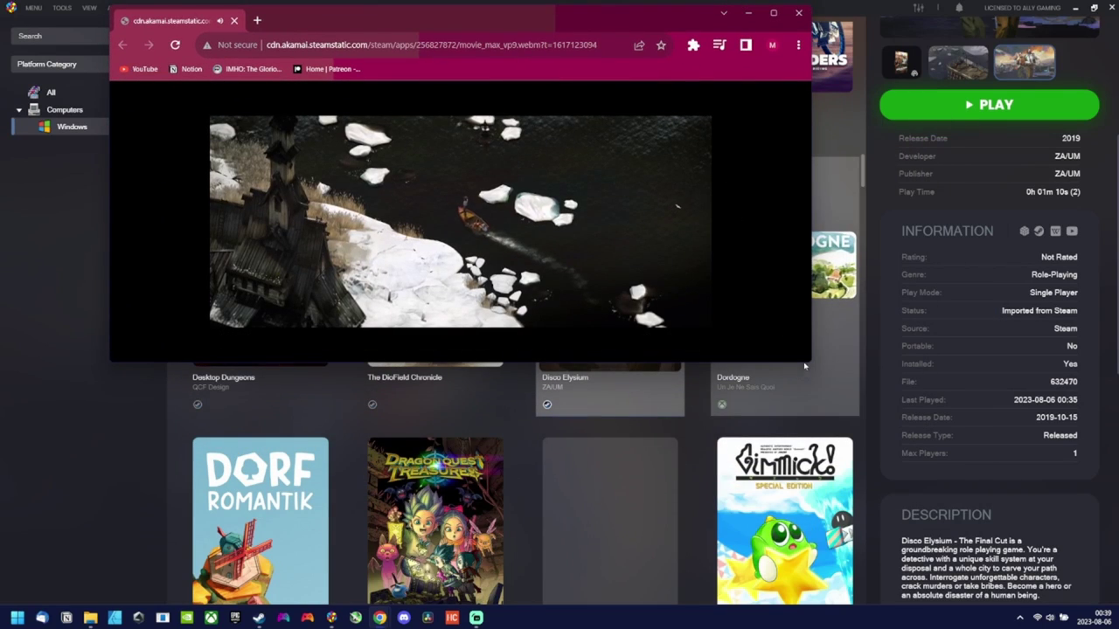
drag(810, 360, 1036, 603)
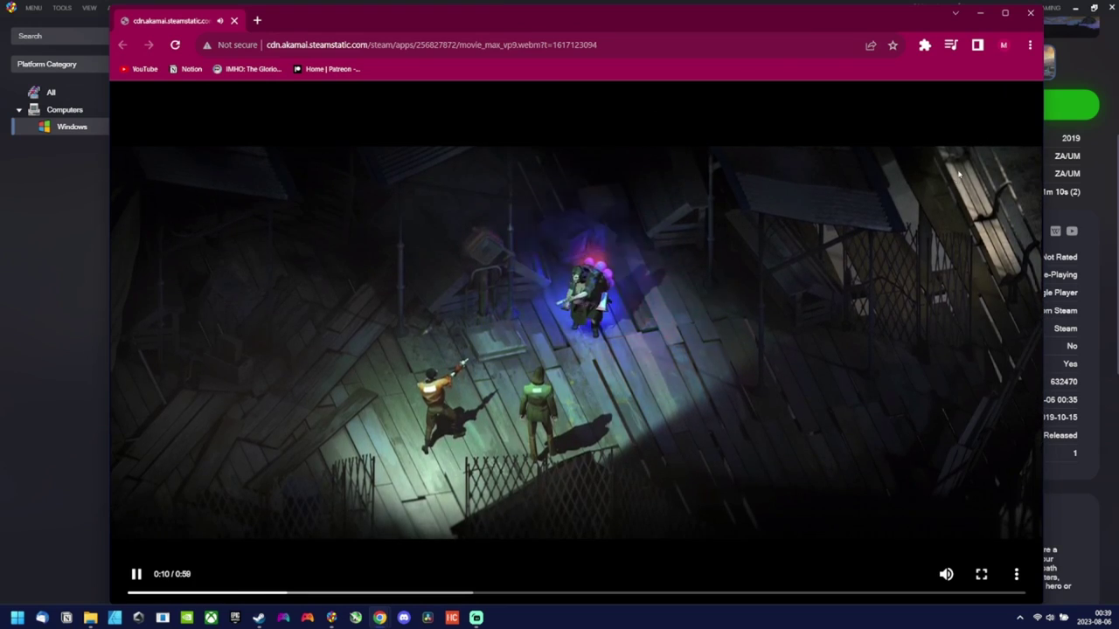
key(ctrl+w)
Look through Disco Elysium's information, description and related games, and open the game for editing
scroll(950, 249, down, 3)
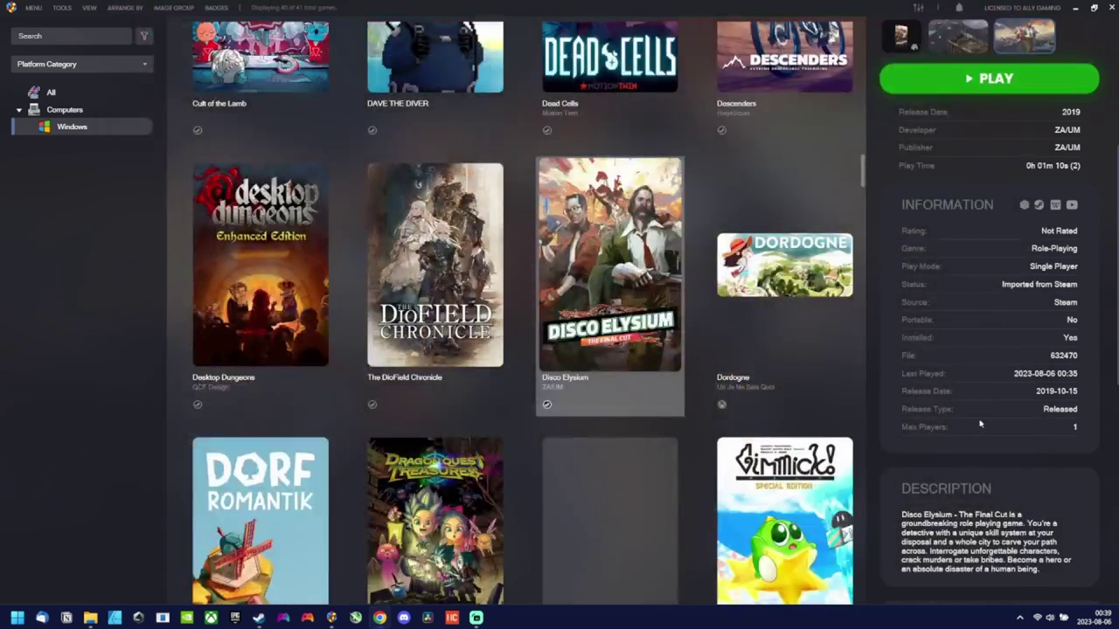
scroll(905, 426, down, 5)
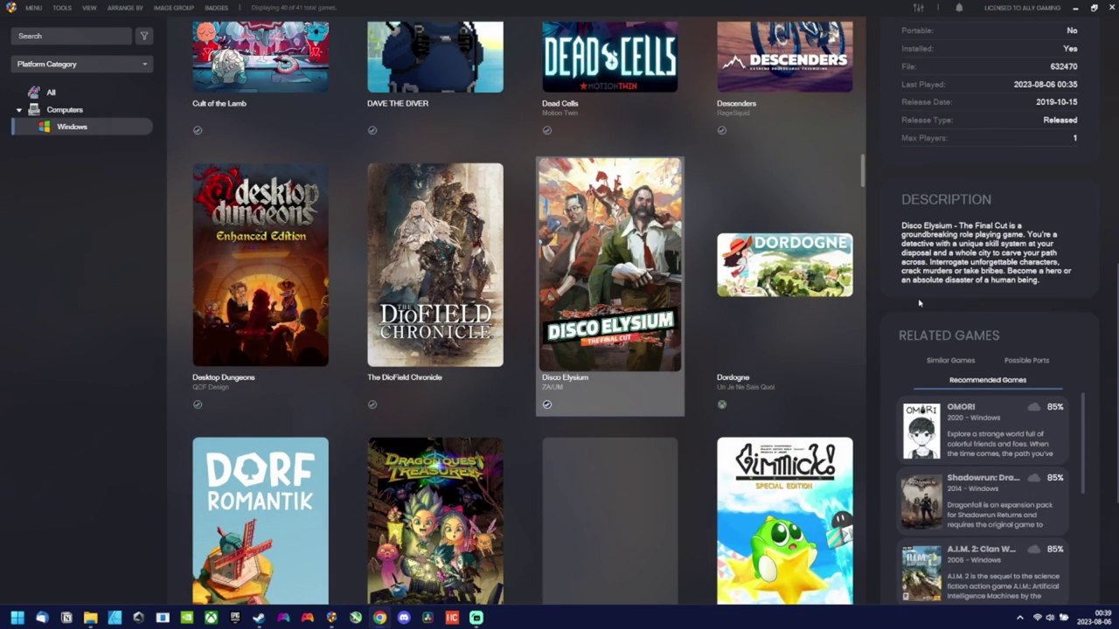
drag(1084, 347, 1099, 187)
scroll(1116, 232, up, 10)
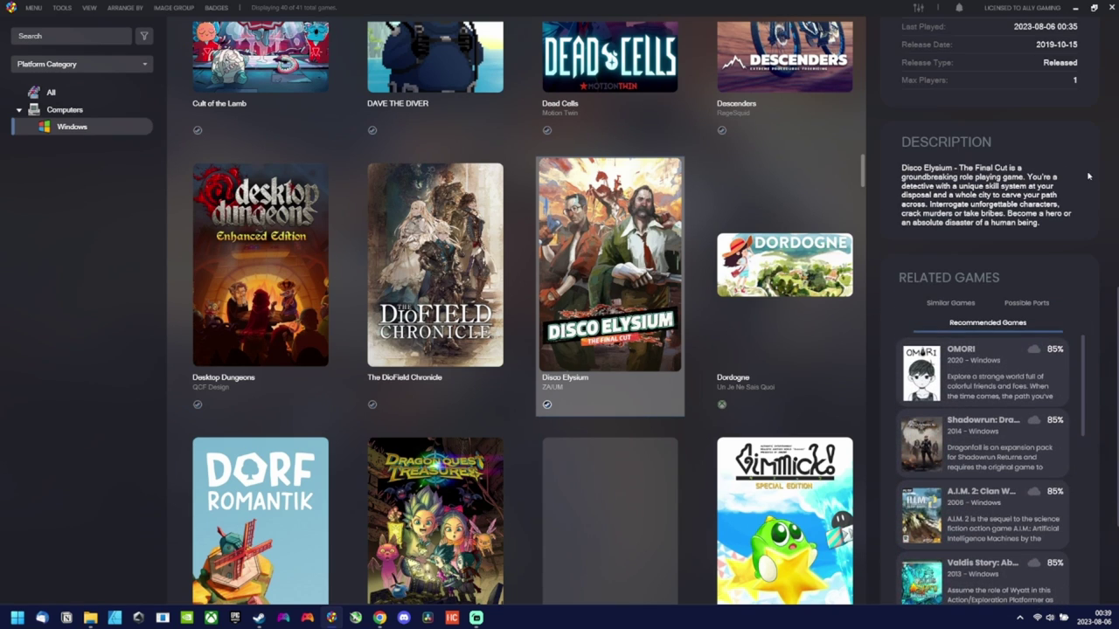
scroll(1115, 232, up, 6)
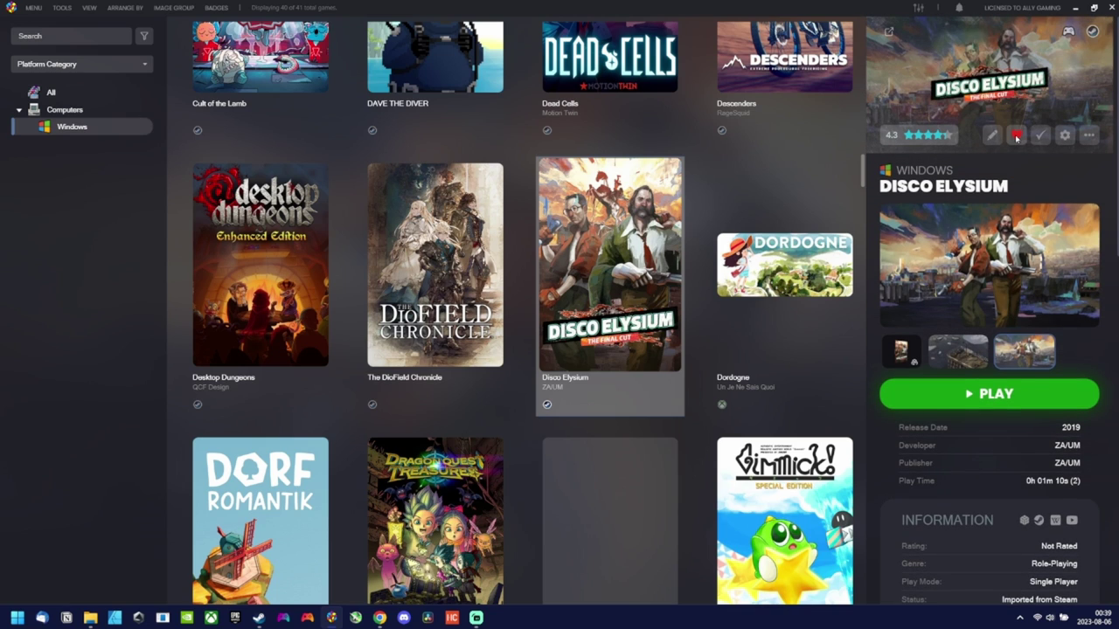
click(993, 137)
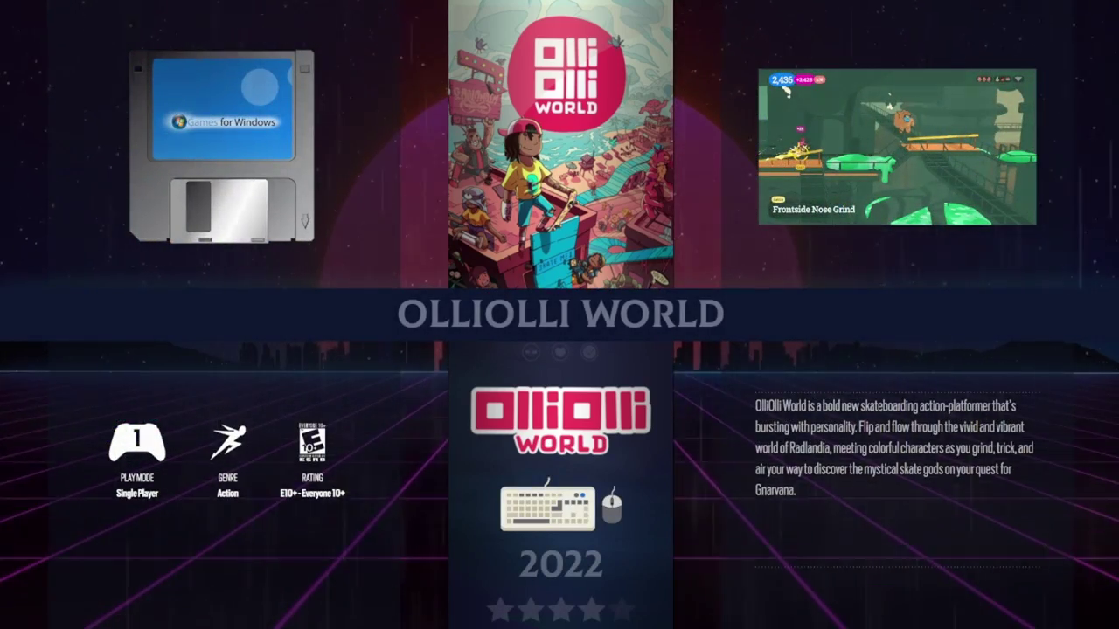
In Big Box, leave OlliOlli World and view the details pages of The Outer Worlds: Spacer's Choice Edition and RidersRepublic
key(Escape)
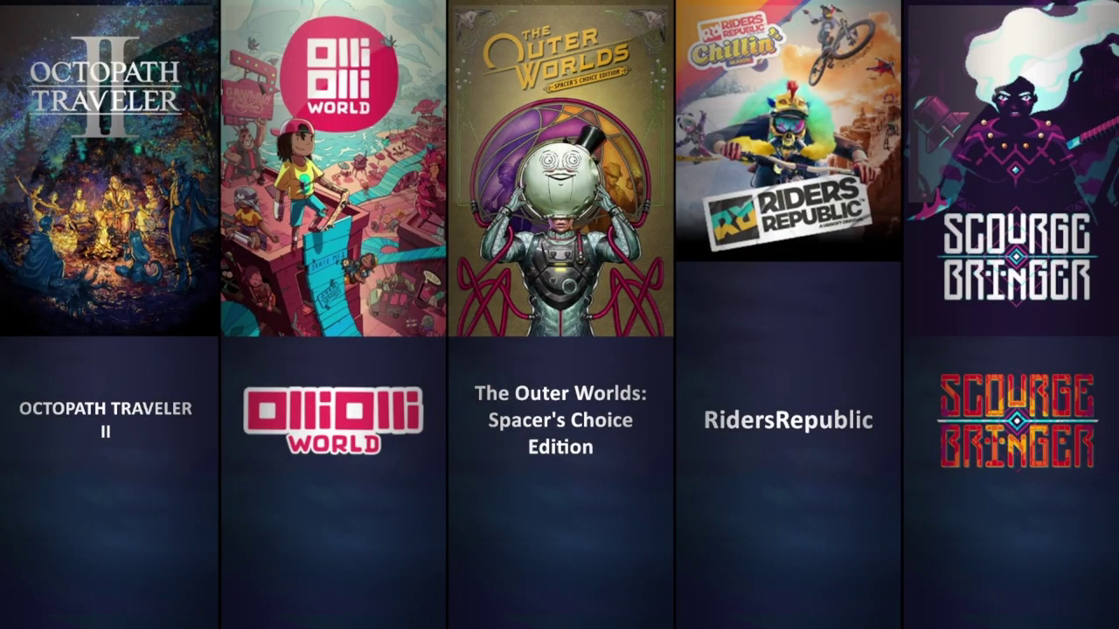
key(Return)
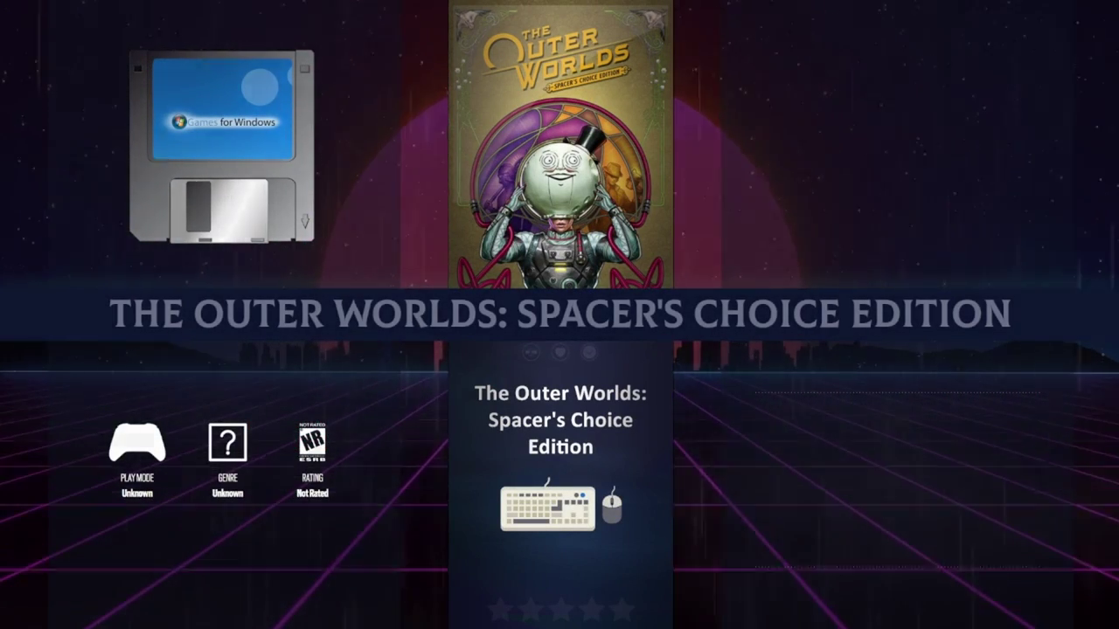
key(Escape)
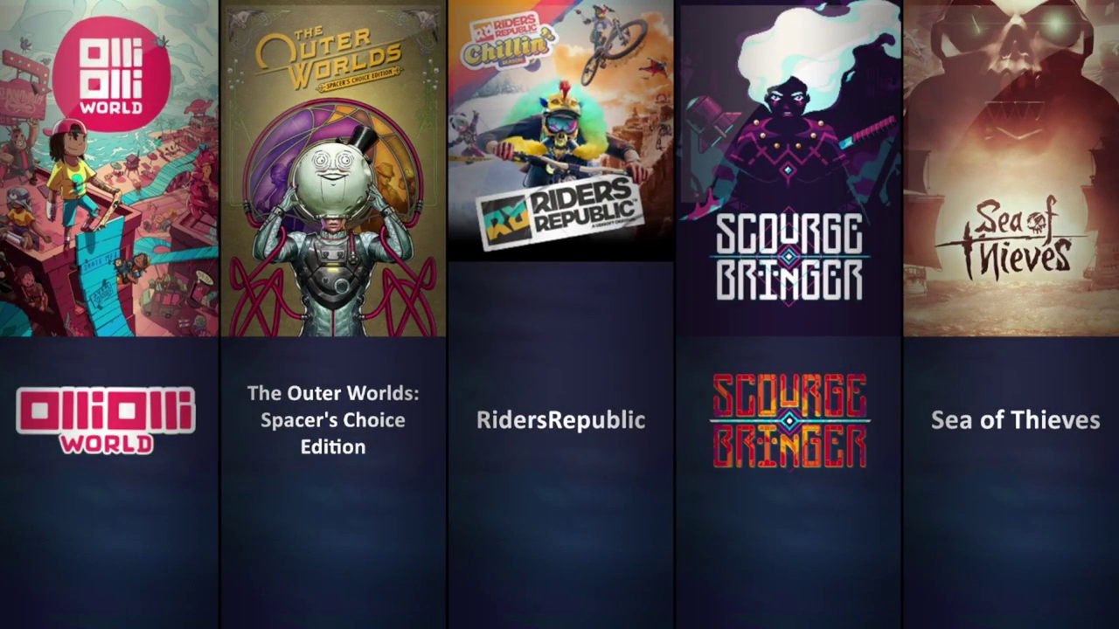
key(Right)
key(Return)
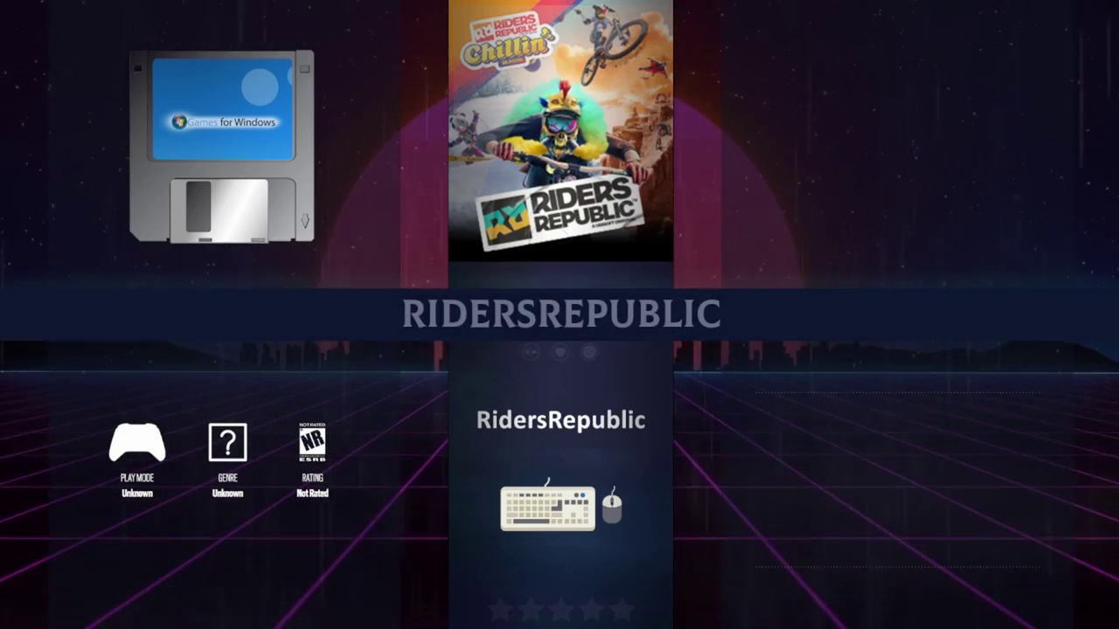
key(Escape)
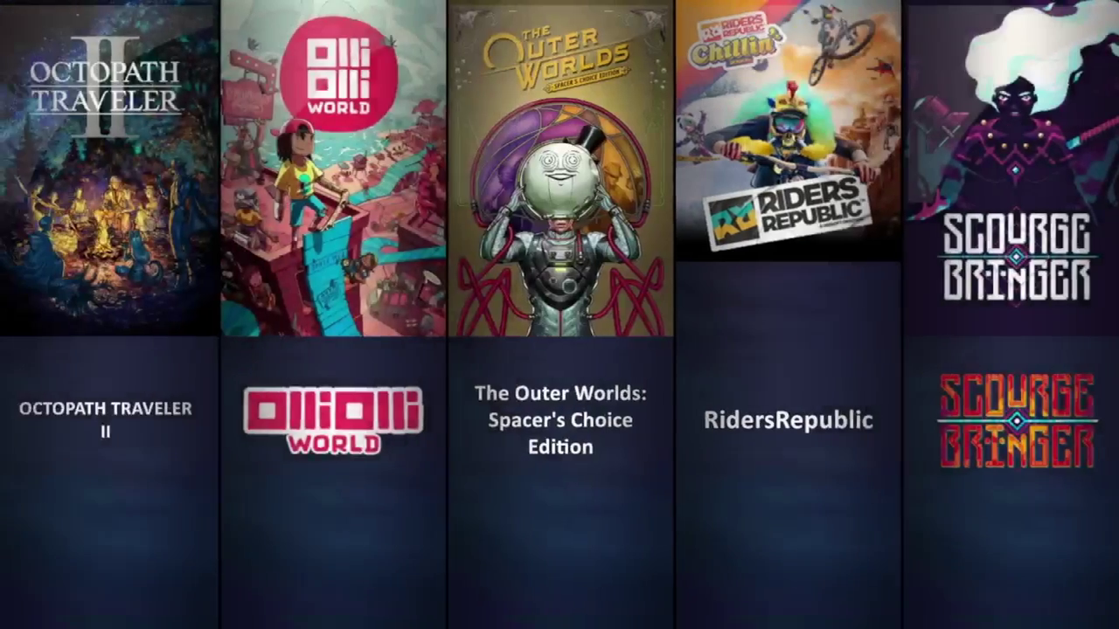
Leave the game view for the Big Box system menu and open the theme manager
key(Escape)
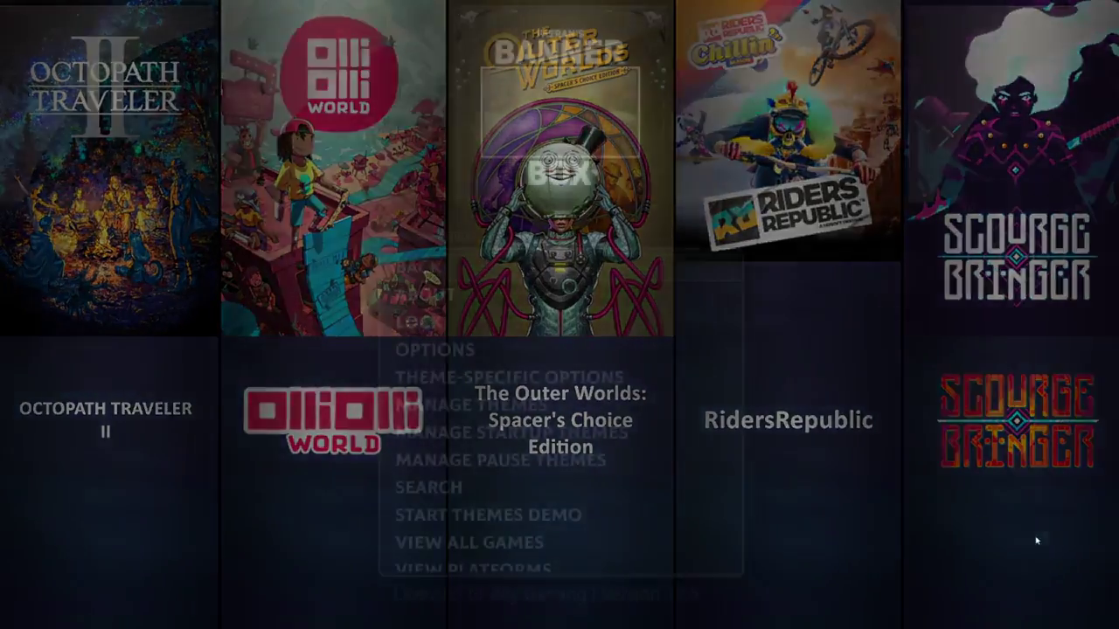
key(Down)
key(Down)
key(Down)
key(Down)
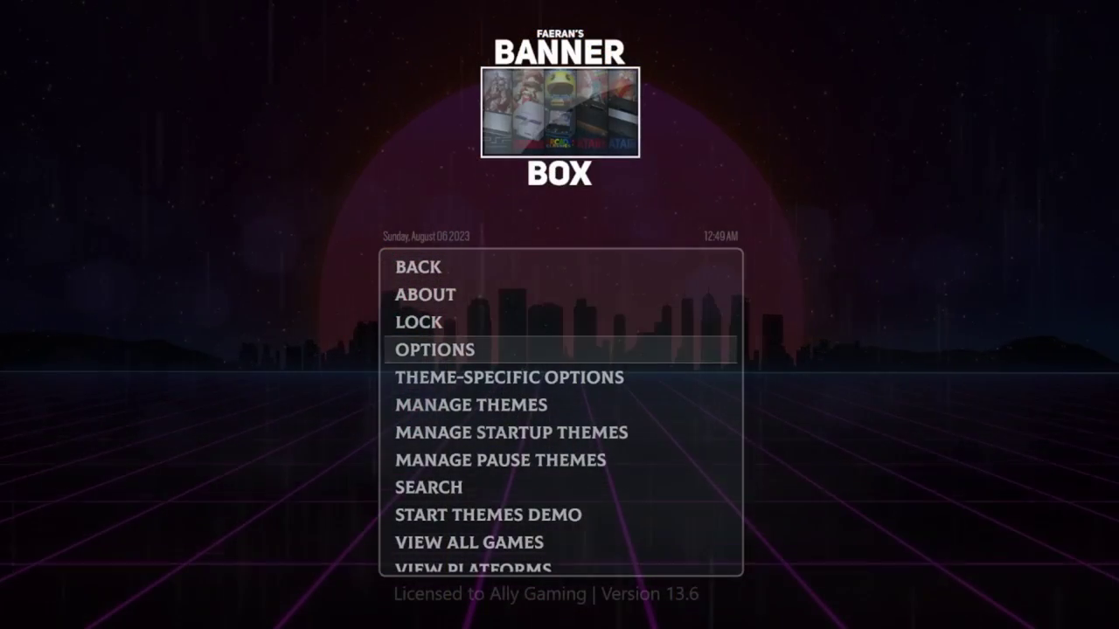
key(Return)
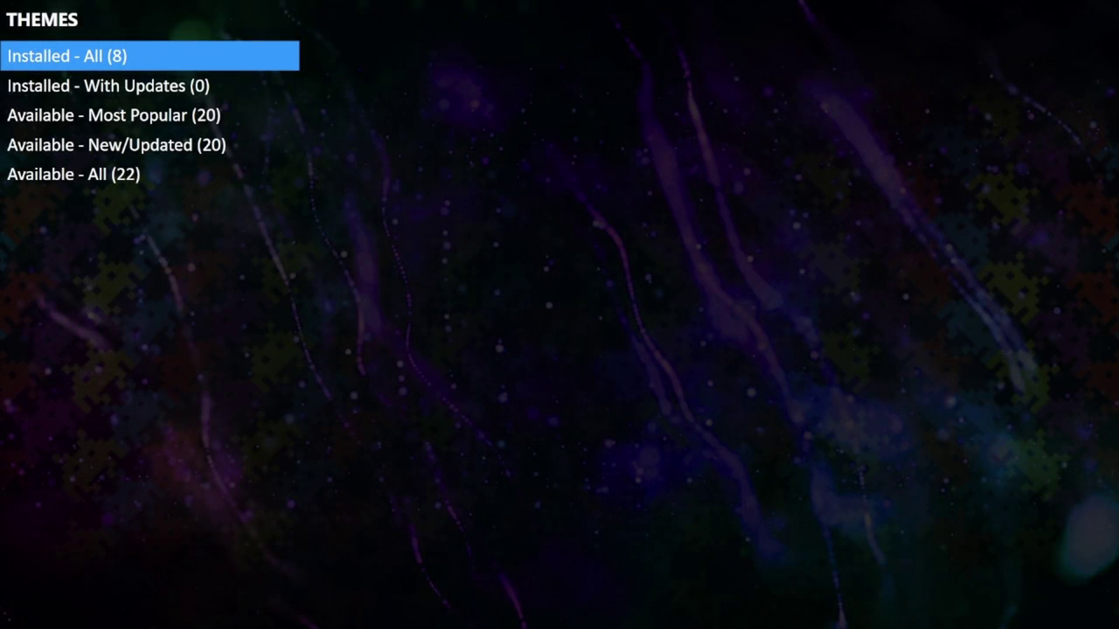
List all installed Big Box themes and examine 3-DIMENSIONS, BannerBox and CriticalZoneV2 - Default
key(Return)
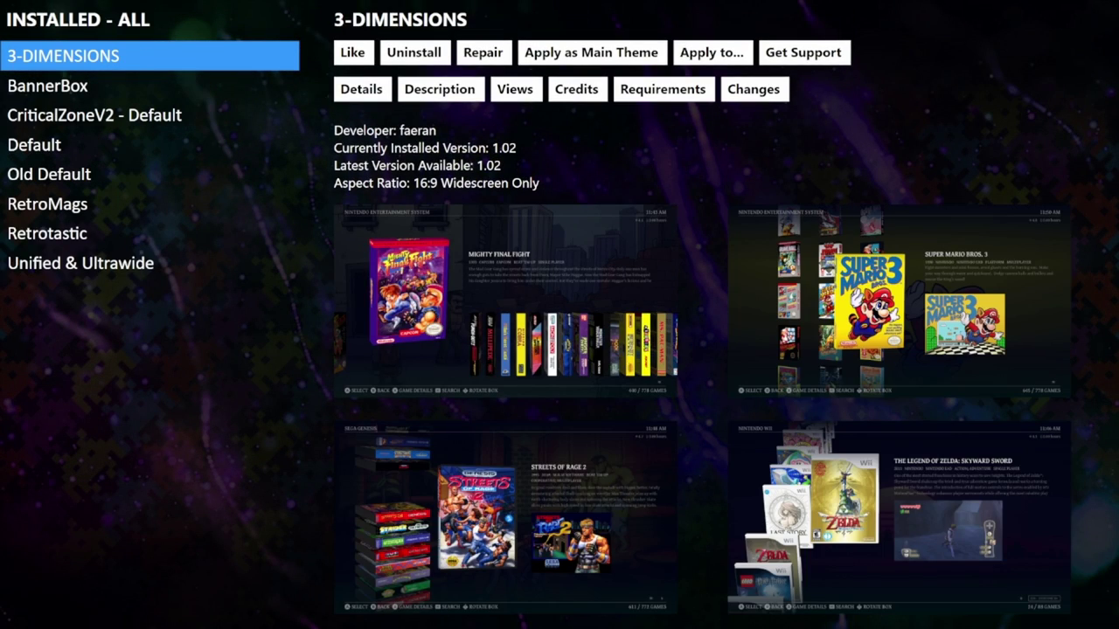
key(Down)
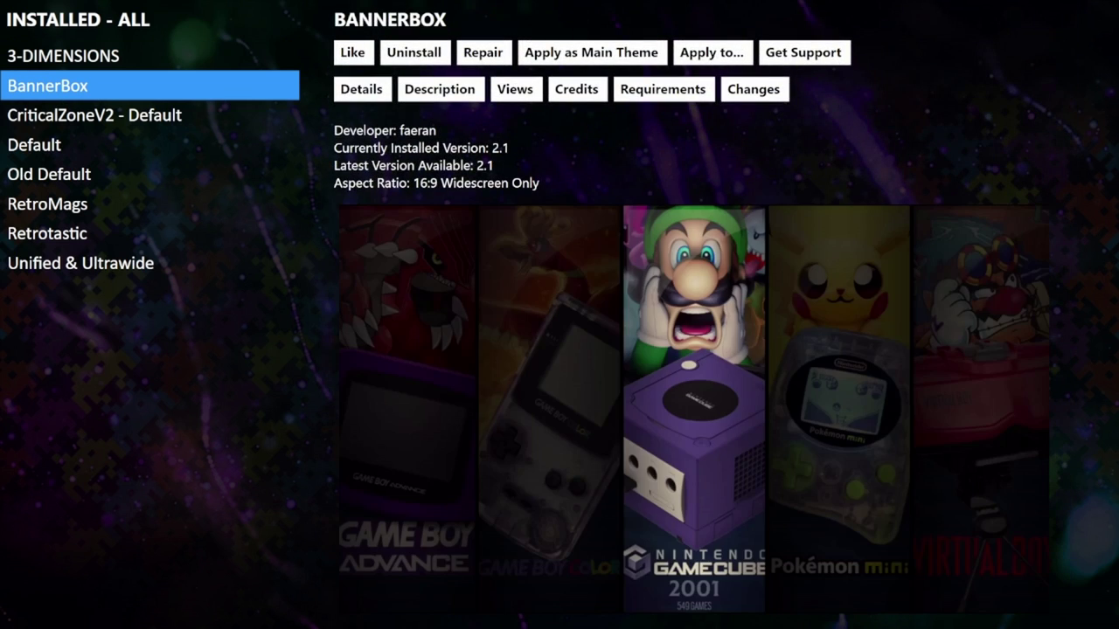
key(Down)
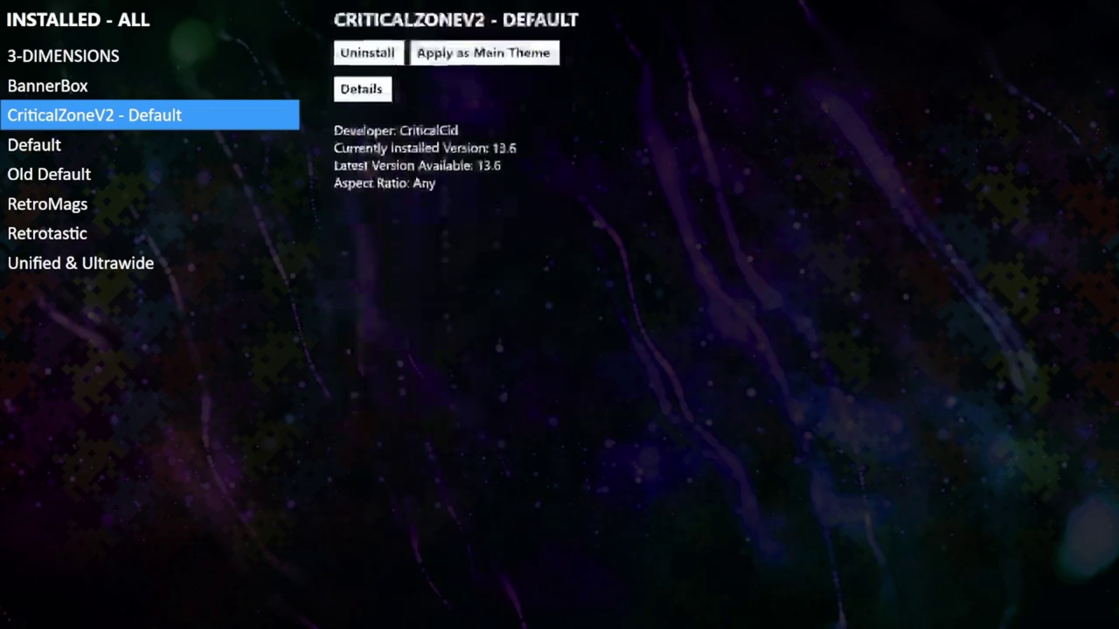